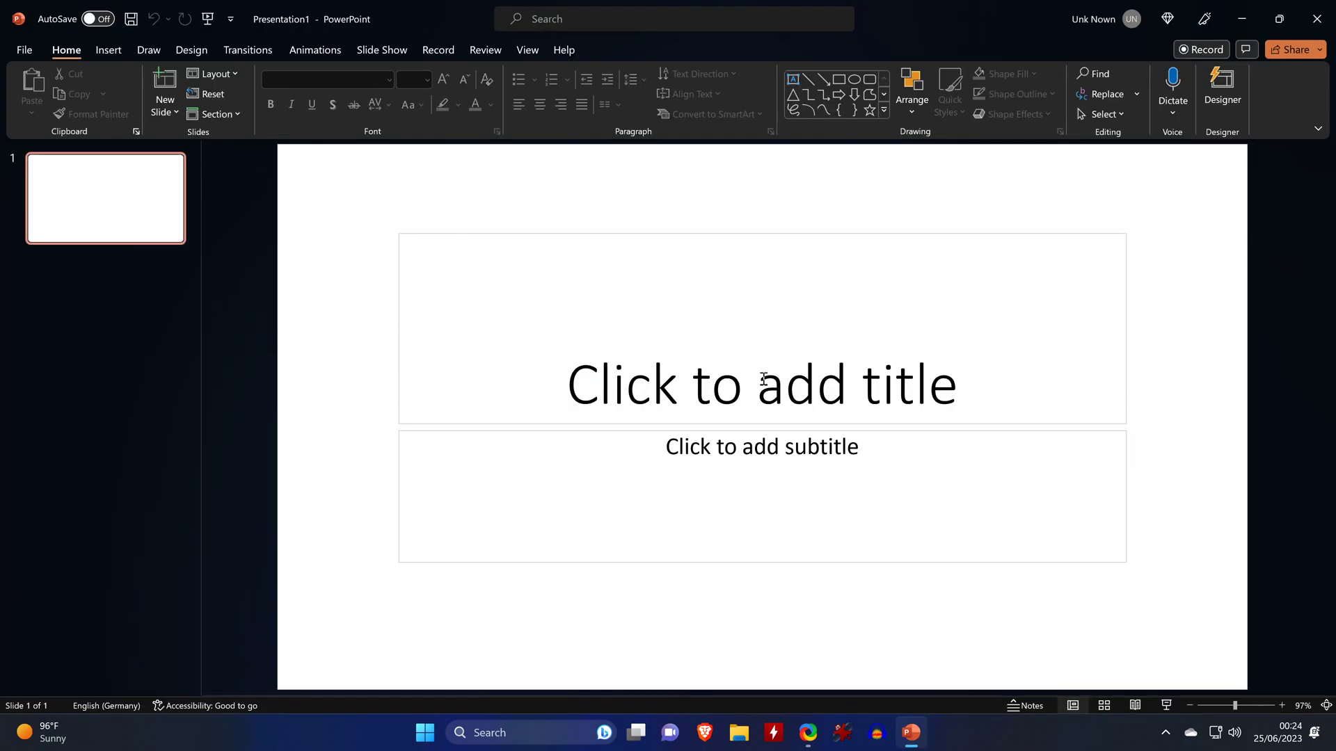
Type AI VOICE TUTOR as the slide title and set it in the Impact font
{"action": "left_click", "coordinate": [828, 398]}
{"action": "type", "text": "AI VOICE TUTOR"}
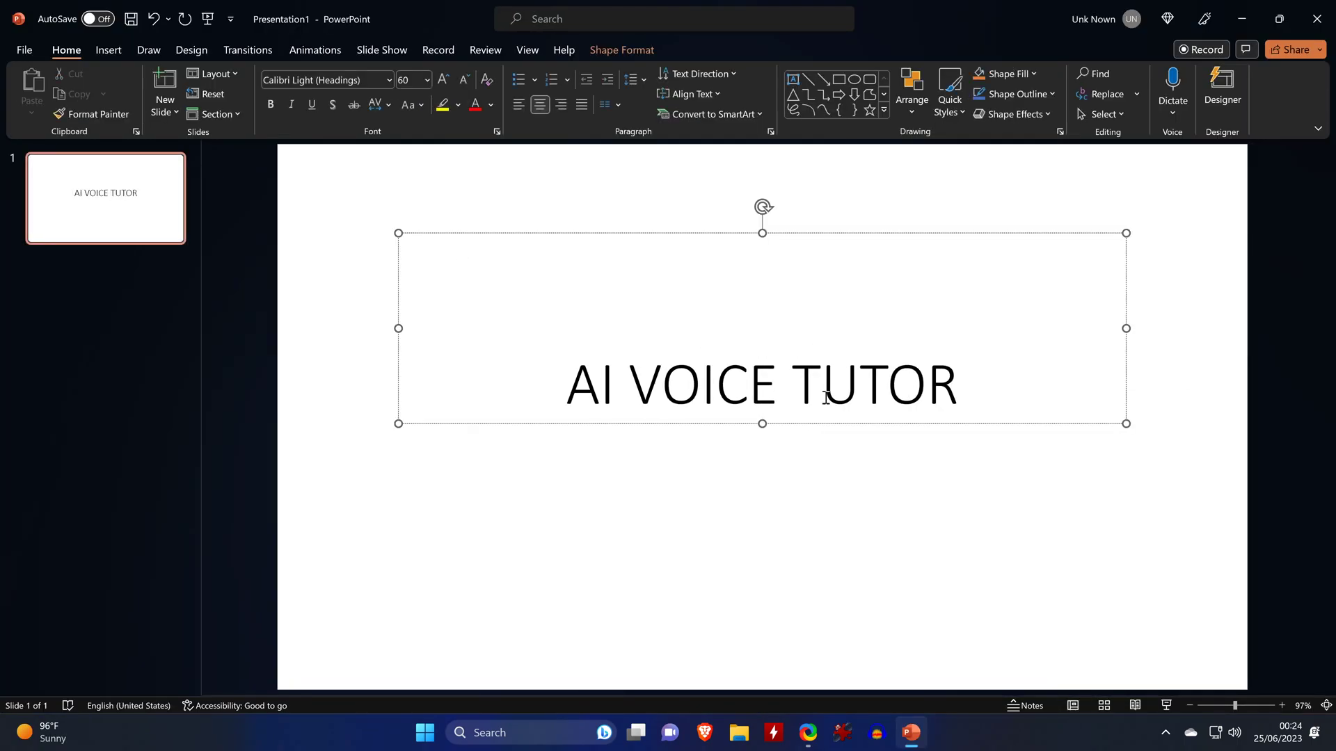
{"action": "triple_click", "coordinate": [826, 398]}
{"action": "left_click", "coordinate": [908, 343]}
{"action": "left_click", "coordinate": [928, 462]}
{"action": "left_click", "coordinate": [708, 380]}
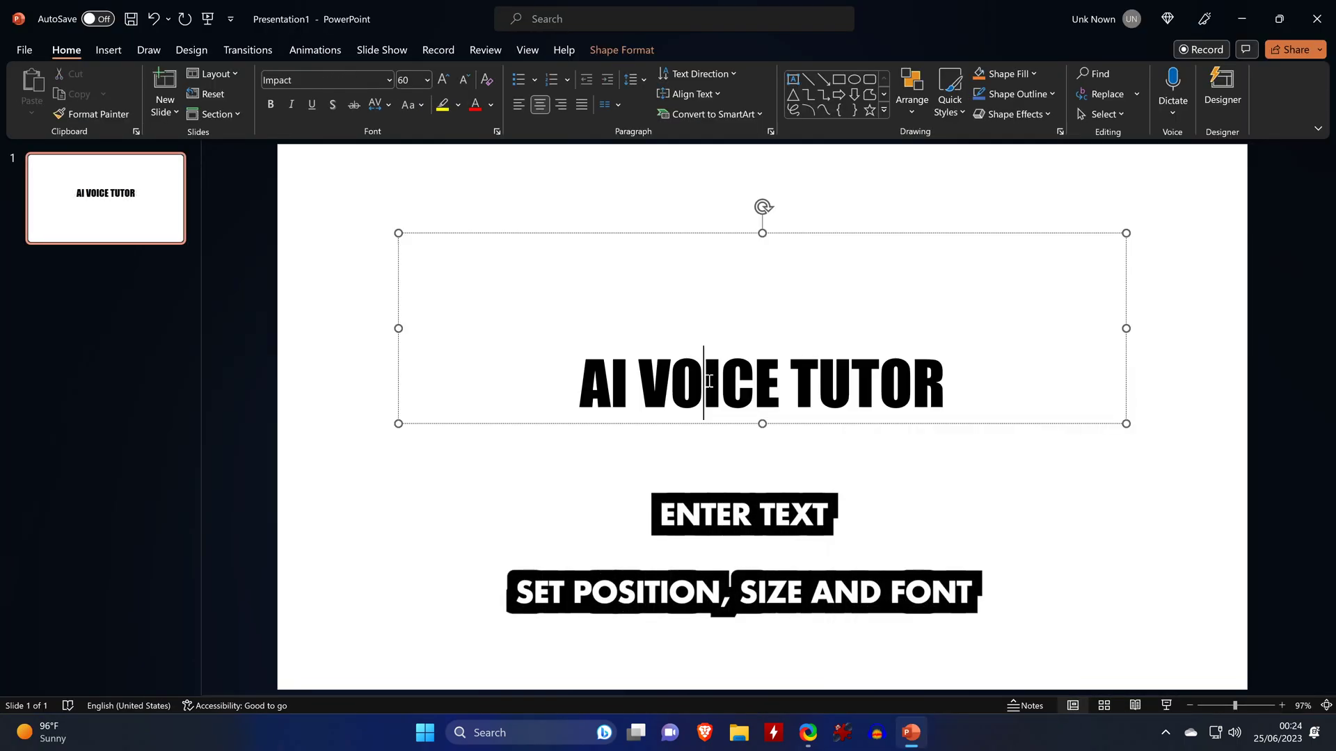
Move the title box a little lower on the slide
{"action": "left_click_drag", "start_coordinate": [790, 232], "coordinate": [790, 289]}
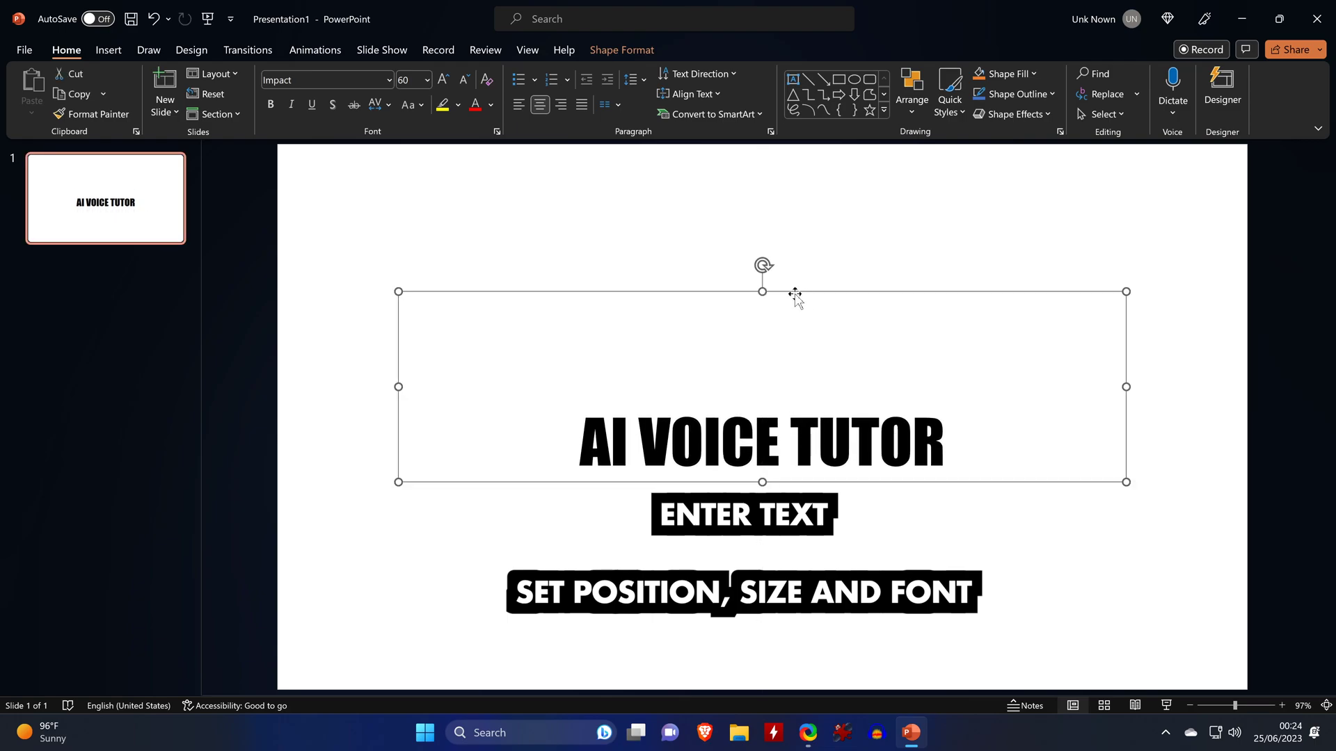
{"action": "scroll", "coordinate": [867, 364], "scroll_direction": "down", "scroll_amount": 3}
{"action": "scroll", "coordinate": [868, 365], "scroll_direction": "up", "scroll_amount": 1}
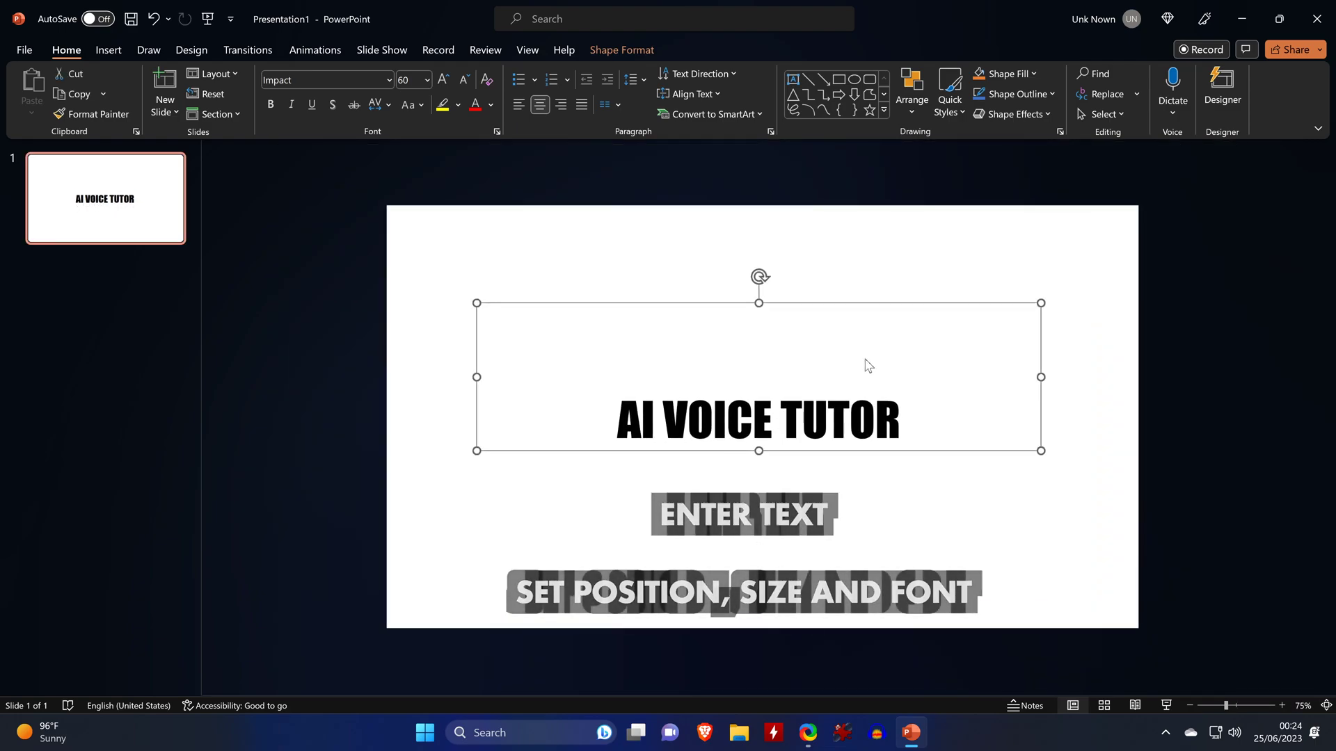
Duplicate the title slide and select the copy's AI VOICE TUTOR title text
{"action": "right_click", "coordinate": [162, 210]}
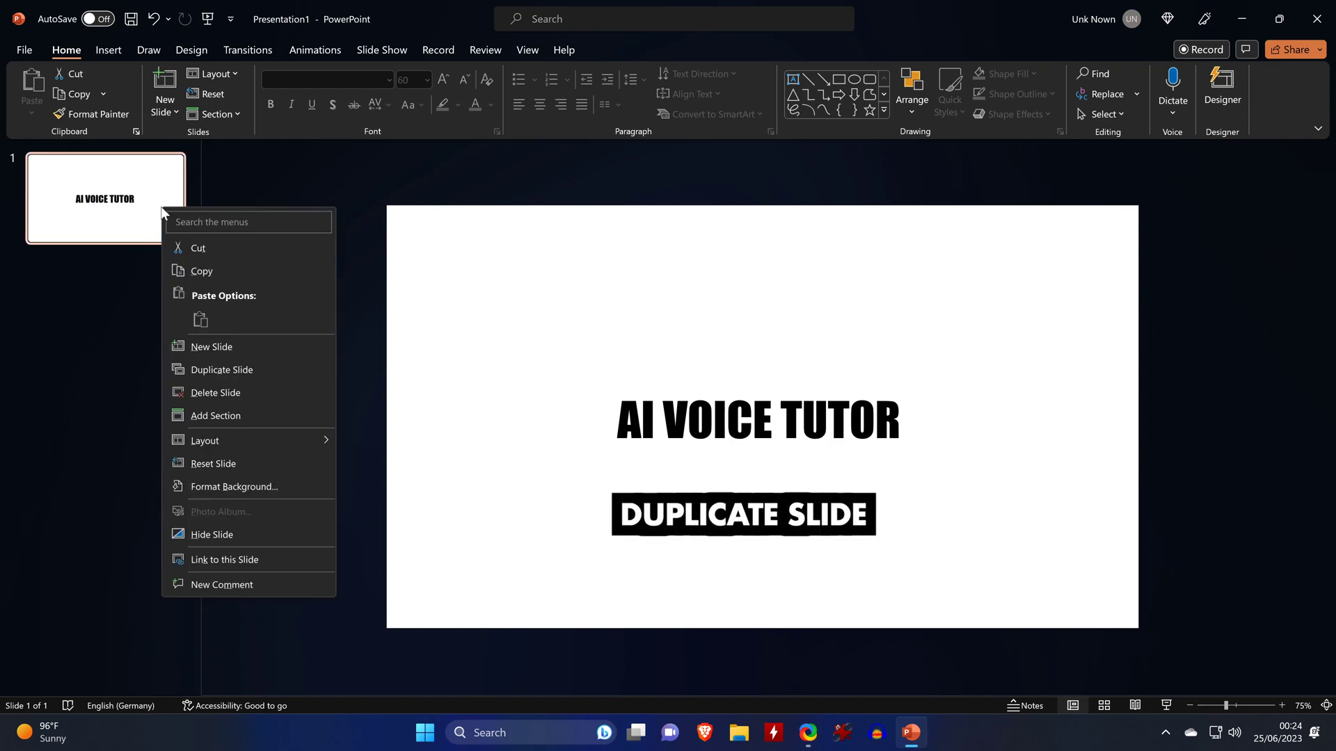
{"action": "left_click", "coordinate": [243, 370]}
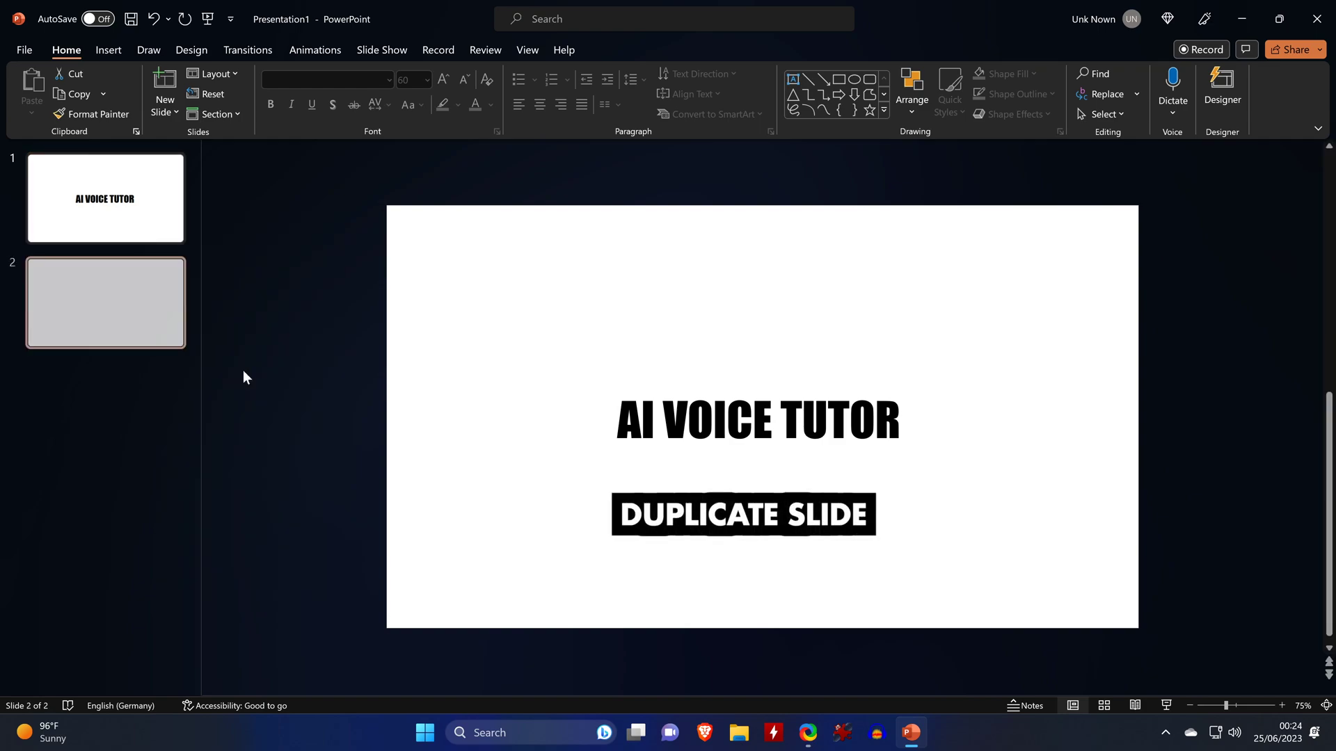
{"action": "triple_click", "coordinate": [824, 429]}
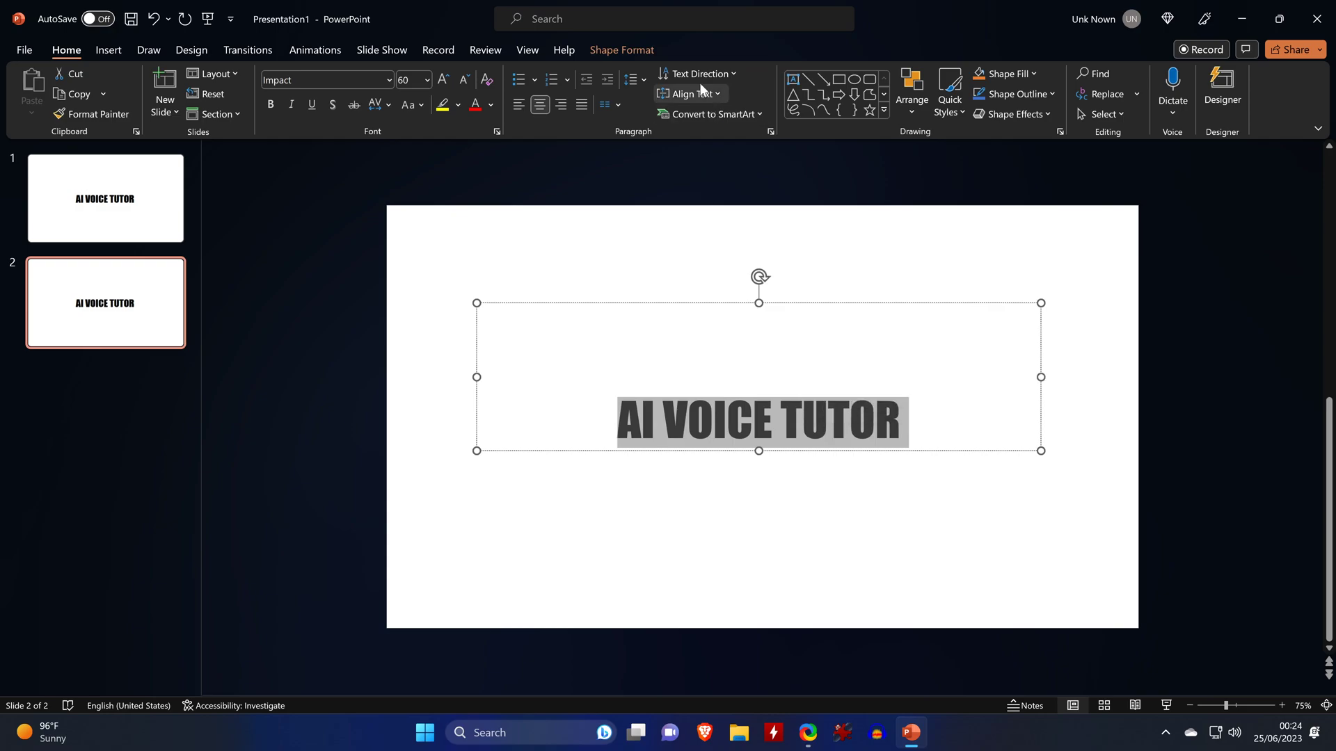
Give the slide 2 title a white text fill and a black text outline
{"action": "left_click", "coordinate": [590, 47]}
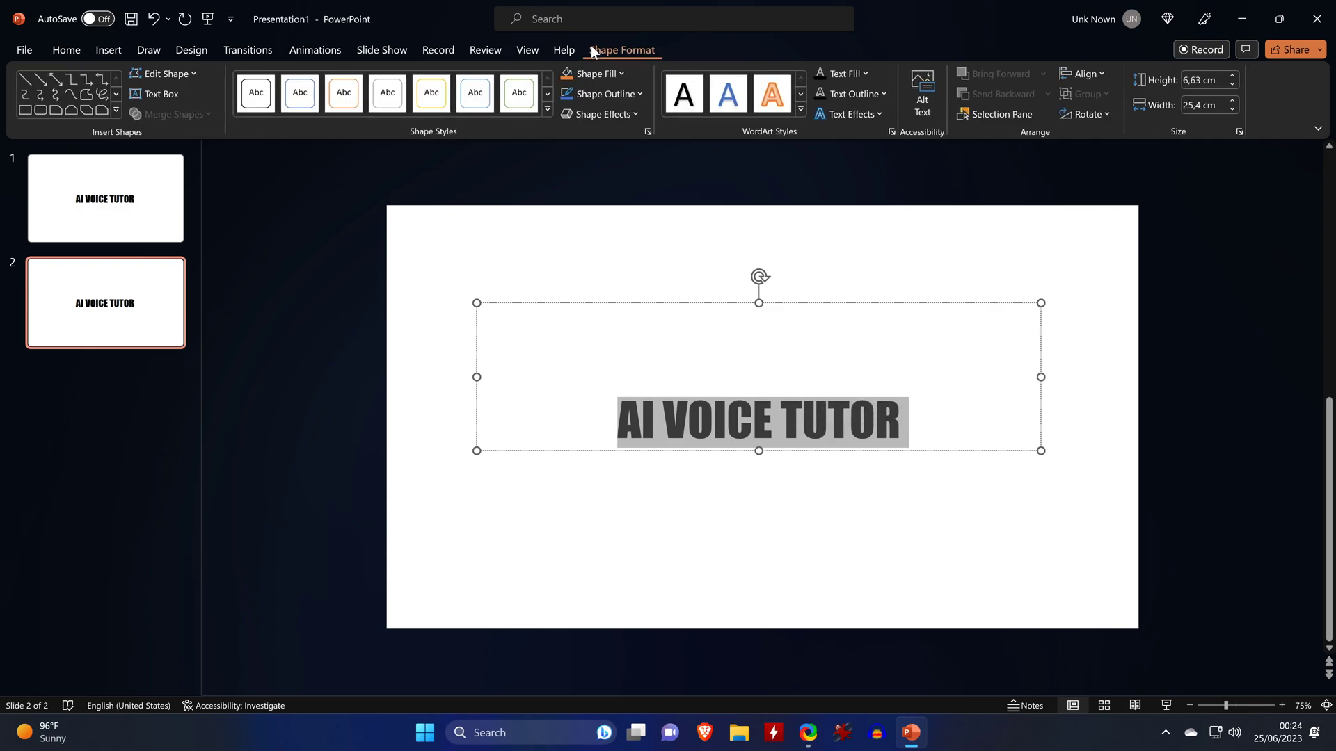
{"action": "left_click", "coordinate": [862, 72]}
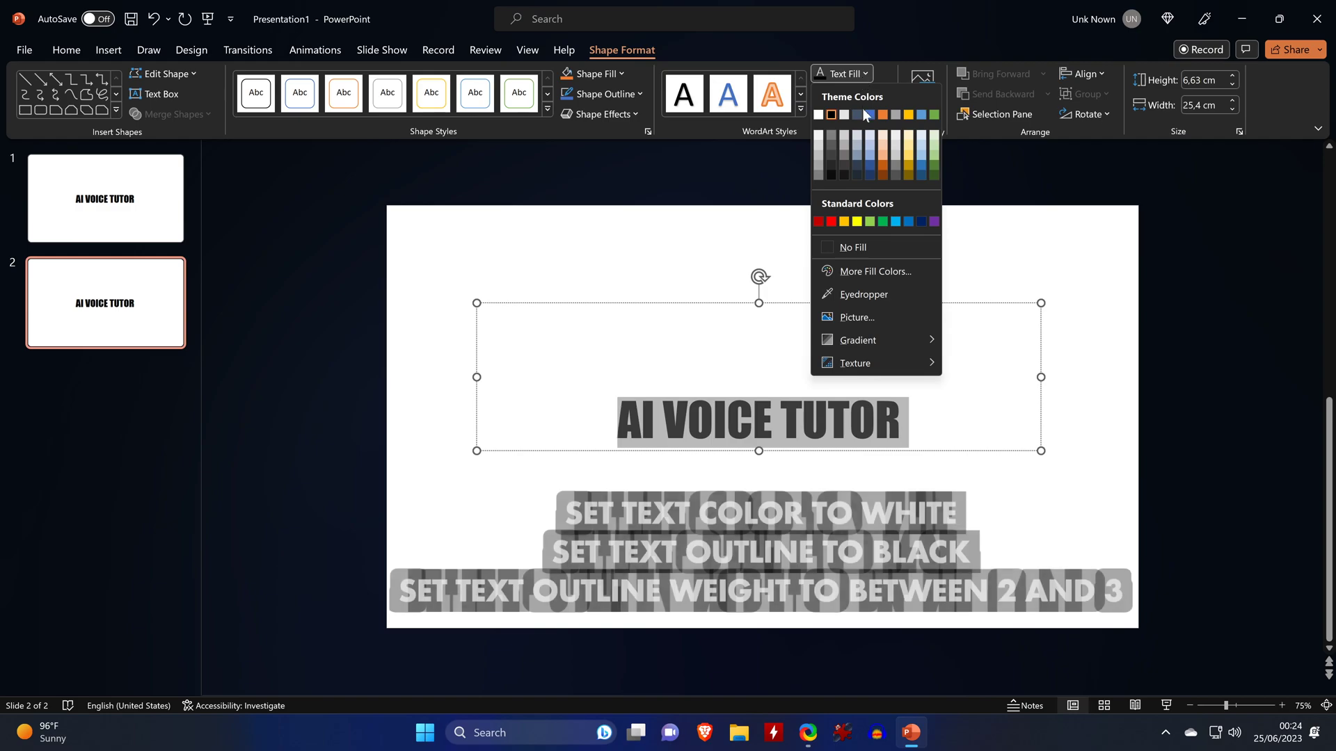
{"action": "left_click", "coordinate": [821, 115]}
{"action": "left_click", "coordinate": [852, 91]}
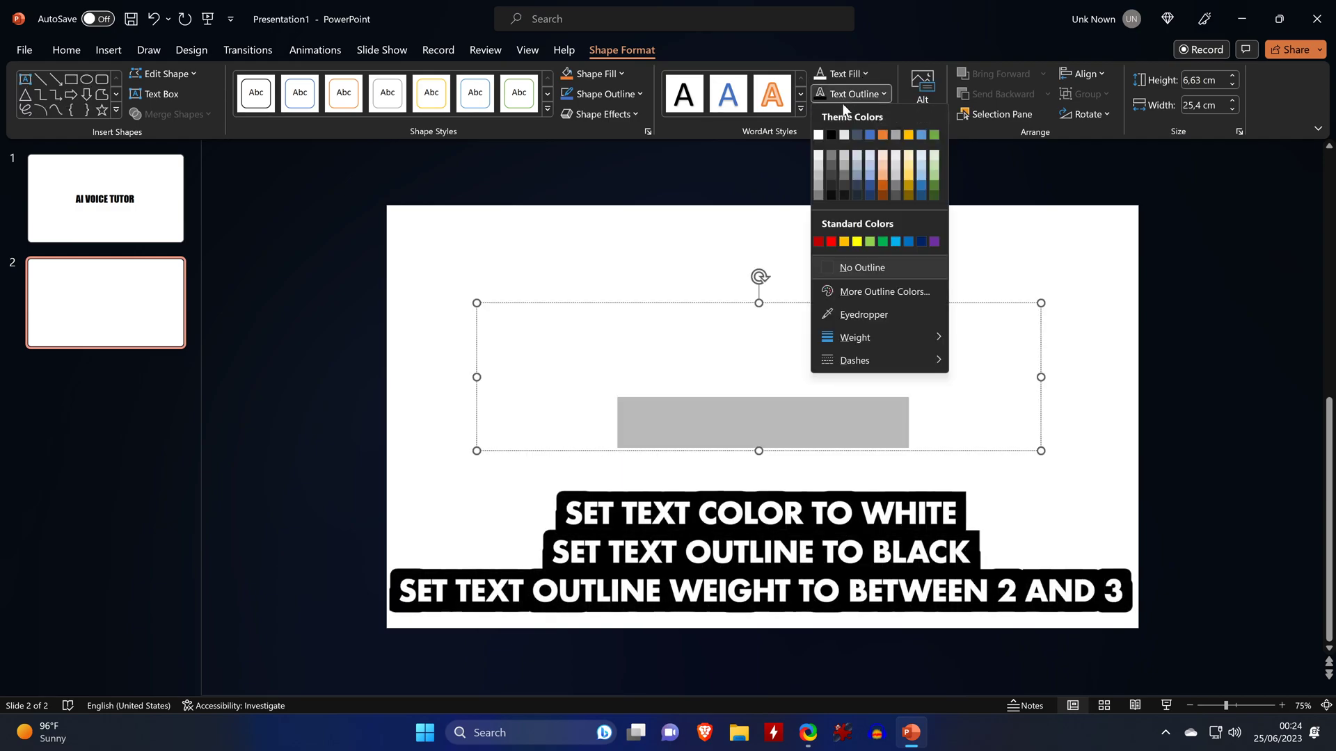
{"action": "left_click", "coordinate": [831, 135]}
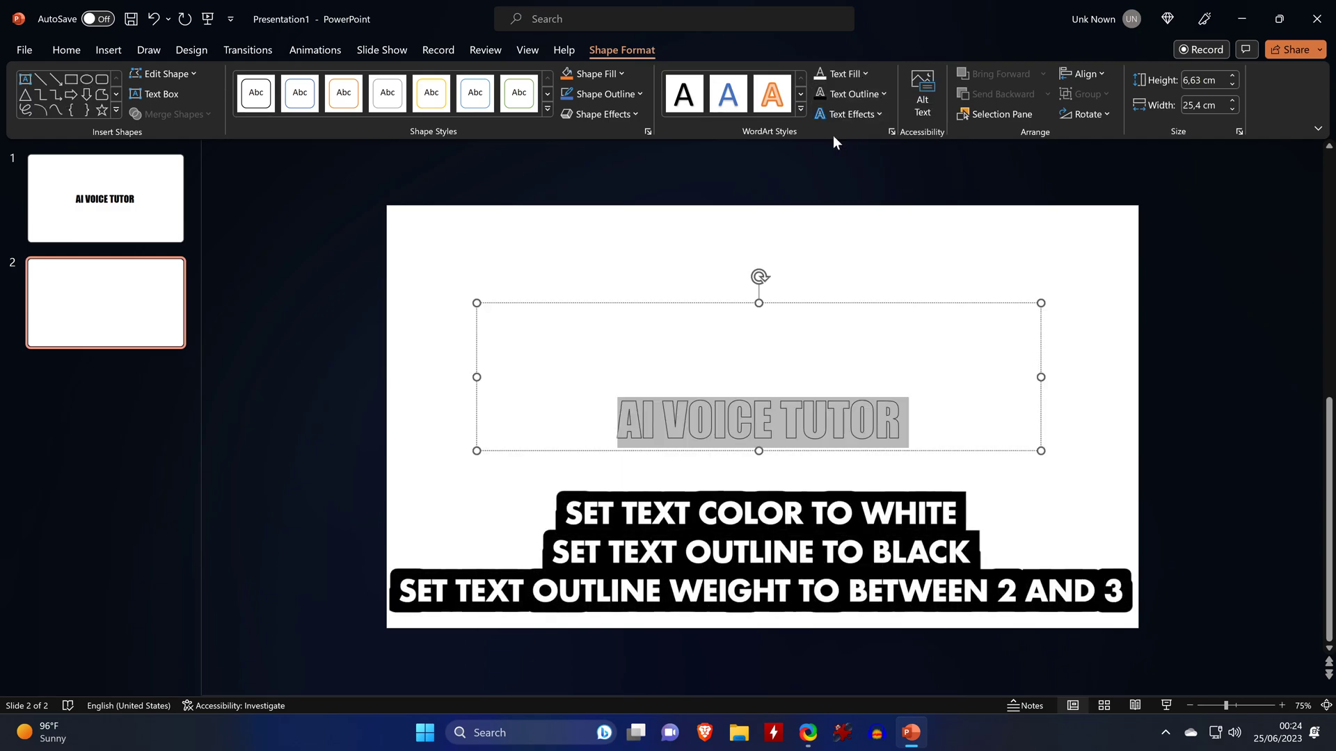
{"action": "left_click", "coordinate": [846, 93]}
{"action": "mouse_move", "coordinate": [904, 335]}
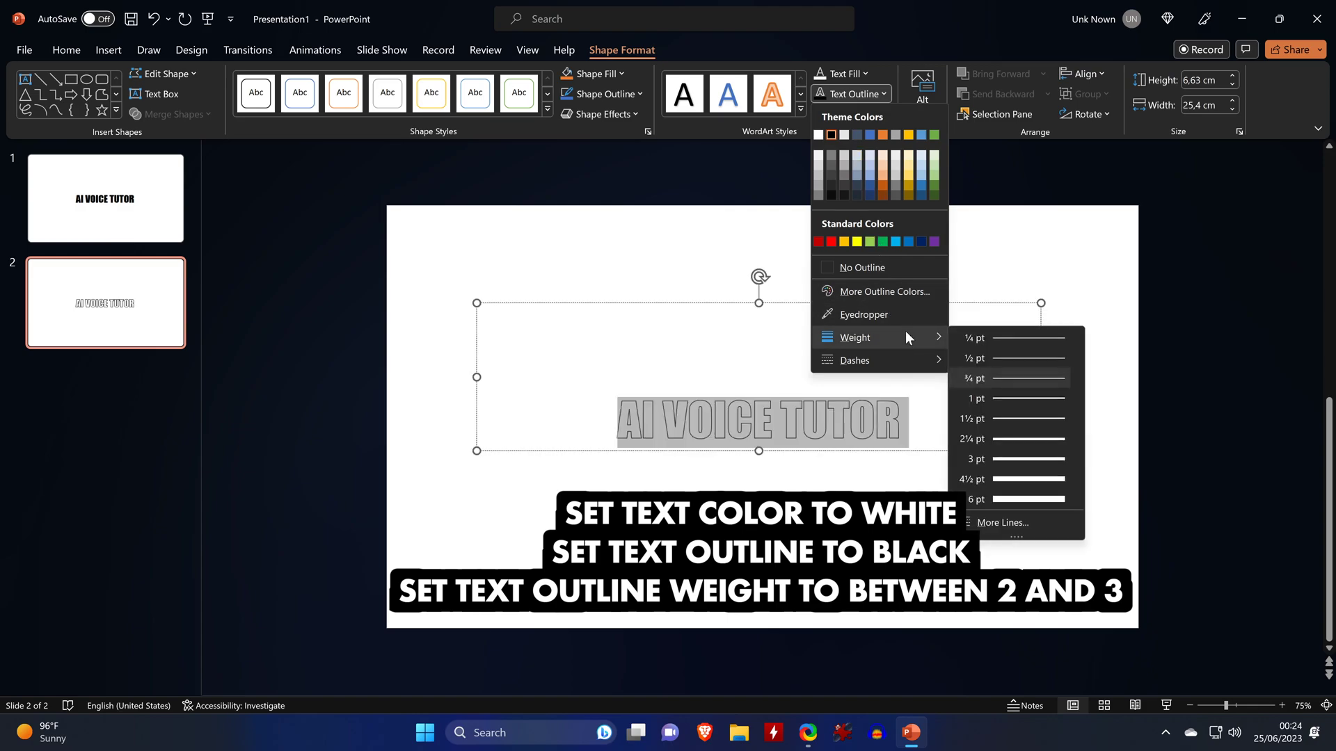
Set the title outline weight to 3 pt and resize slides to Standard 4:3 with Ensure Fit
{"action": "left_click", "coordinate": [1016, 458]}
{"action": "left_click", "coordinate": [1002, 471]}
{"action": "left_click", "coordinate": [191, 49]}
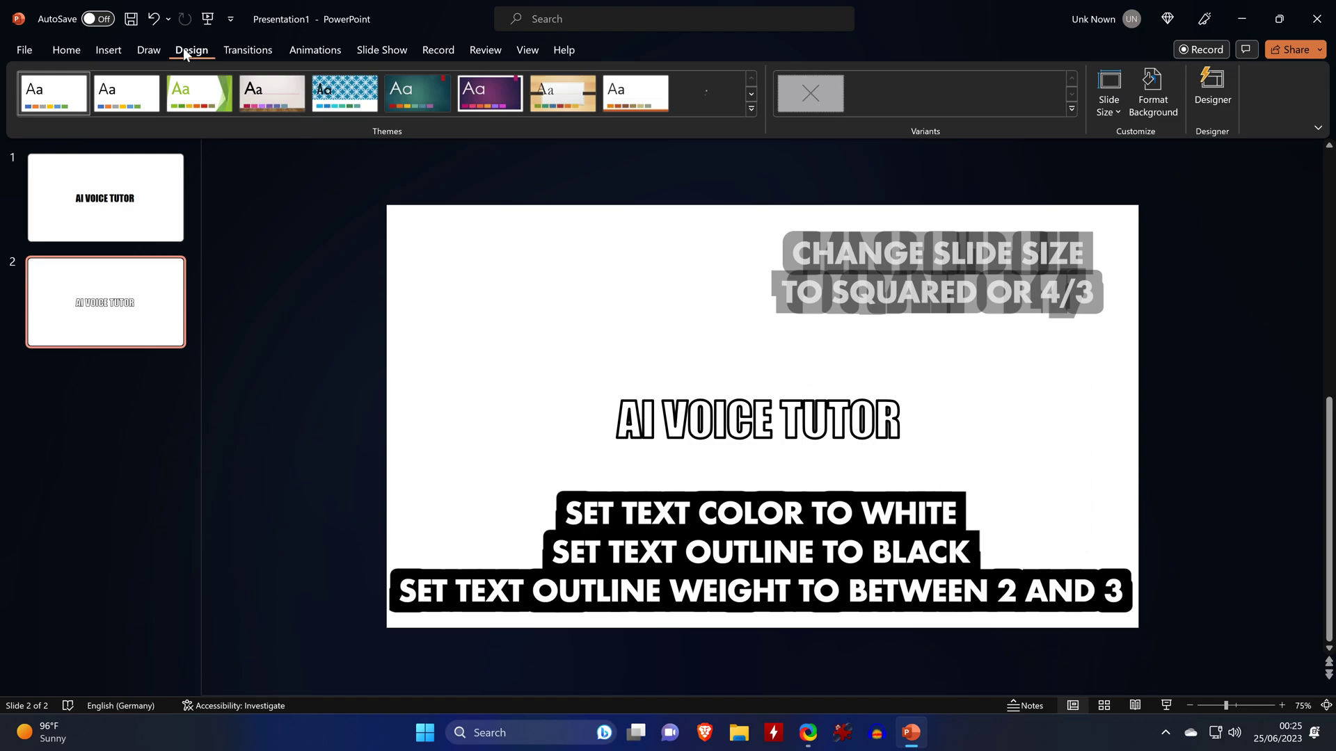
{"action": "left_click", "coordinate": [1110, 102]}
{"action": "left_click", "coordinate": [1163, 140]}
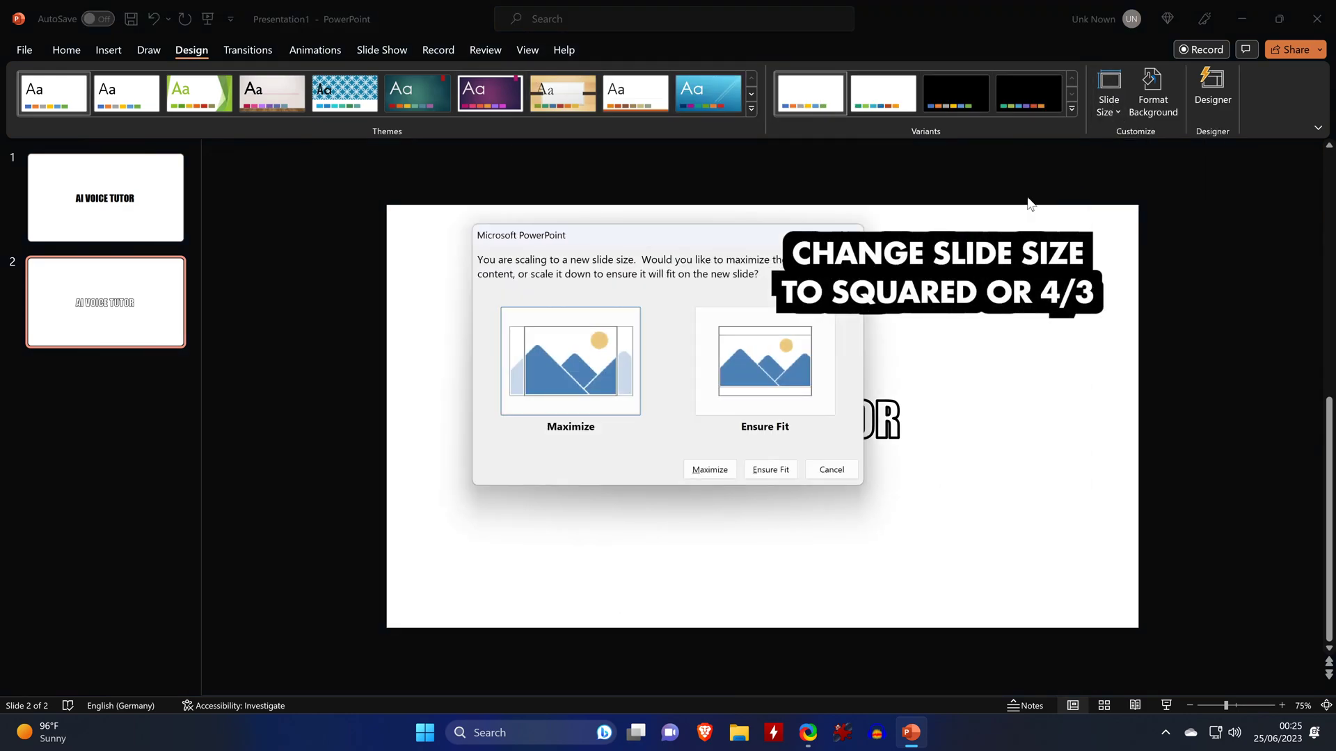
{"action": "left_click", "coordinate": [763, 348]}
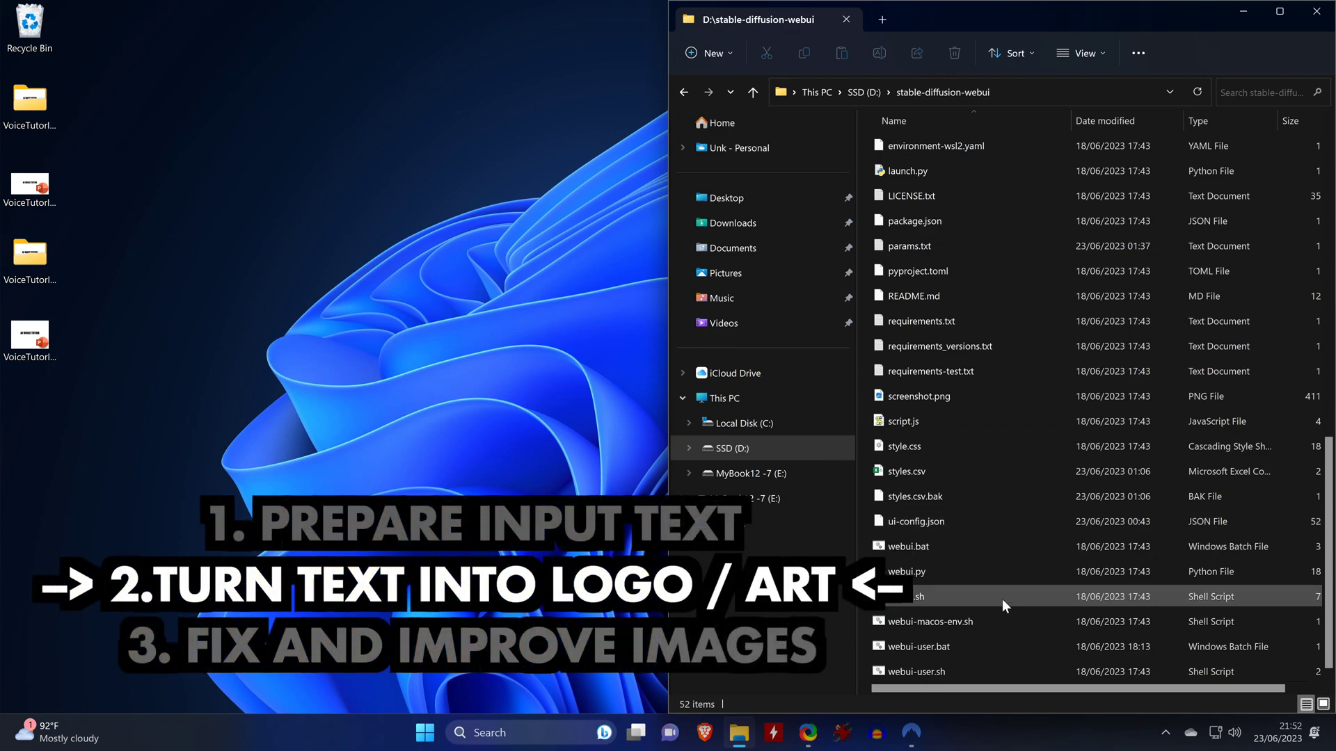
Launch the web UI from webui-user.bat and expand the ControlNet panel
{"action": "double_click", "coordinate": [936, 646]}
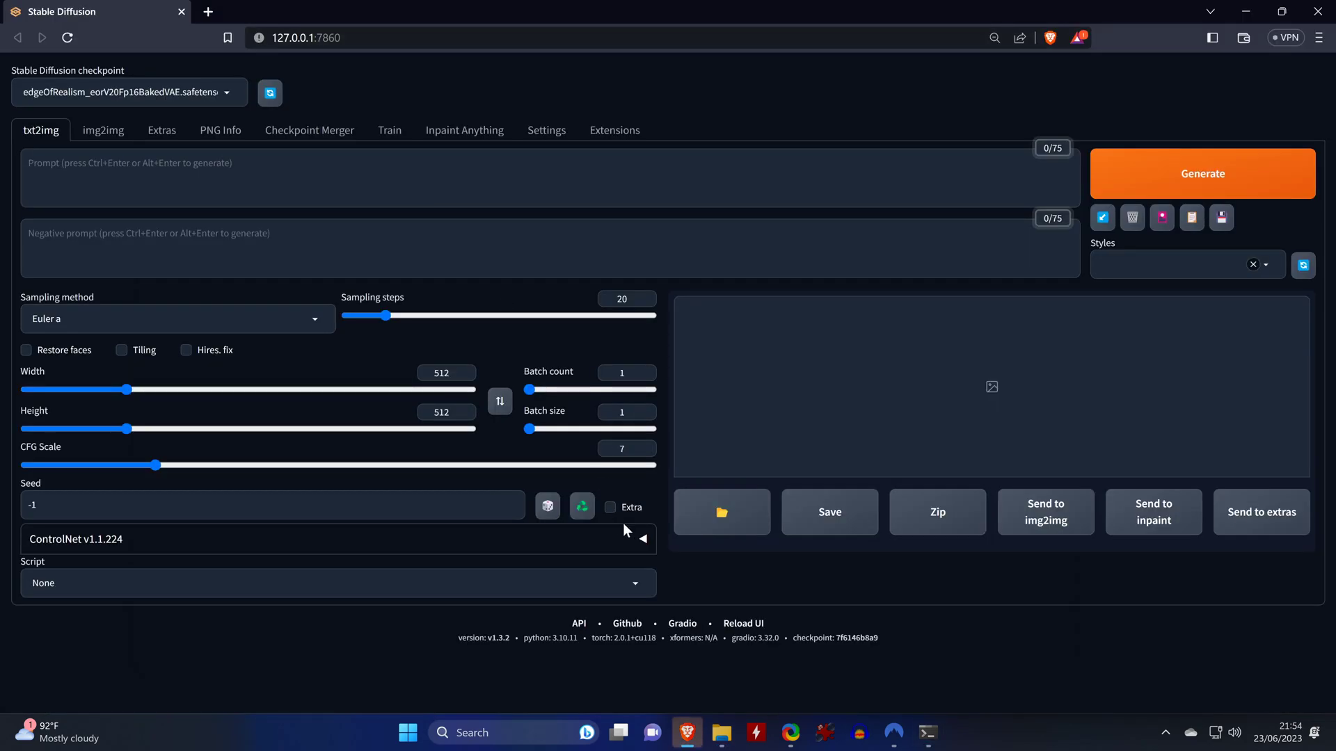
{"action": "left_click", "coordinate": [624, 529]}
{"action": "scroll", "coordinate": [644, 554], "scroll_direction": "down", "scroll_amount": 5}
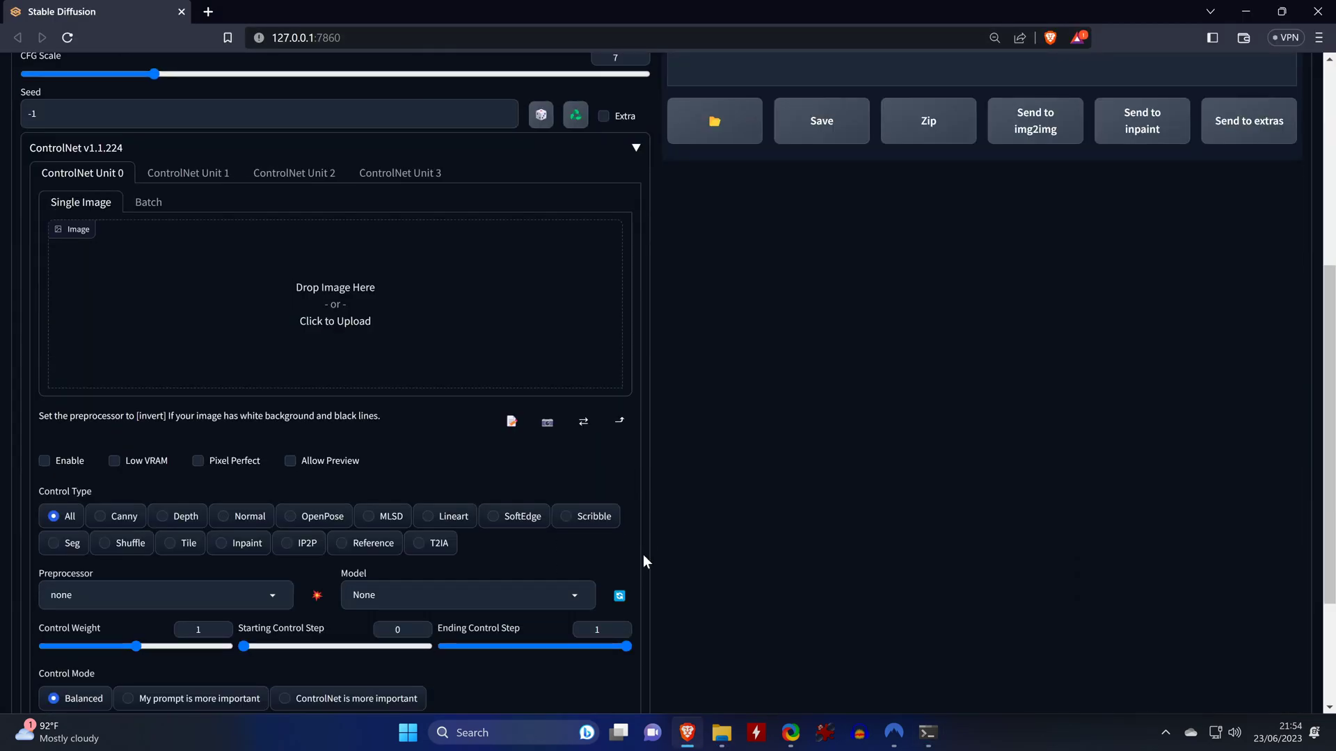
Load Slide1.JPG from Desktop\VoiceTutorImagesSquared into the ControlNet Unit 0 image slot
{"action": "key", "text": "super+Down"}
{"action": "left_click", "coordinate": [753, 539]}
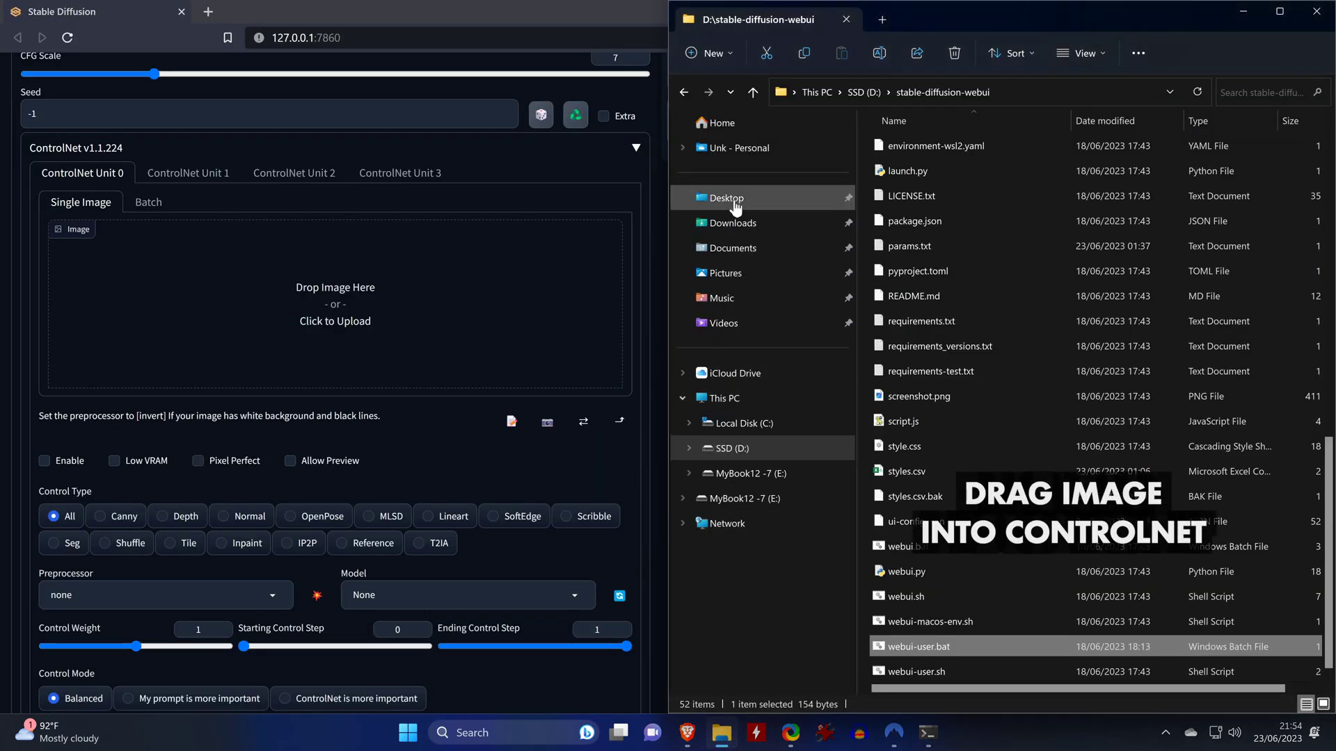
{"action": "left_click", "coordinate": [723, 199]}
{"action": "double_click", "coordinate": [915, 174]}
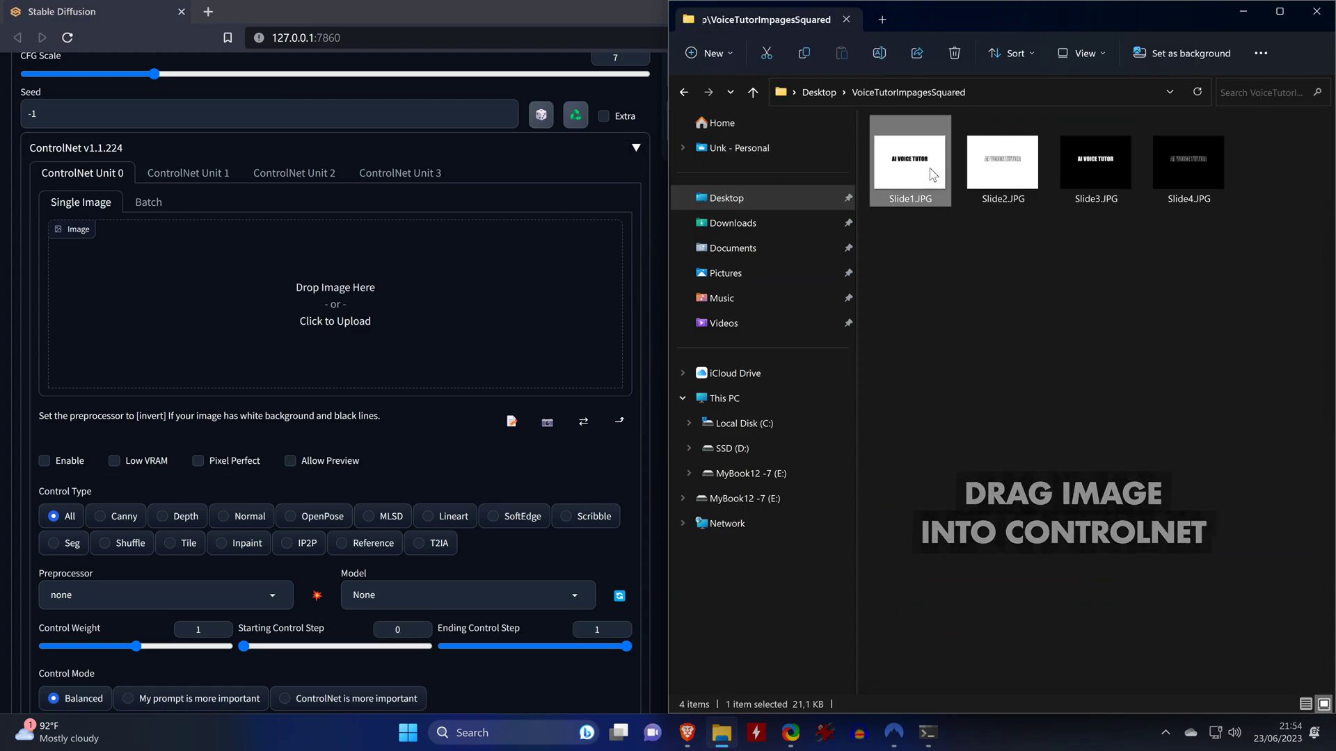
{"action": "left_click_drag", "start_coordinate": [908, 160], "coordinate": [125, 362]}
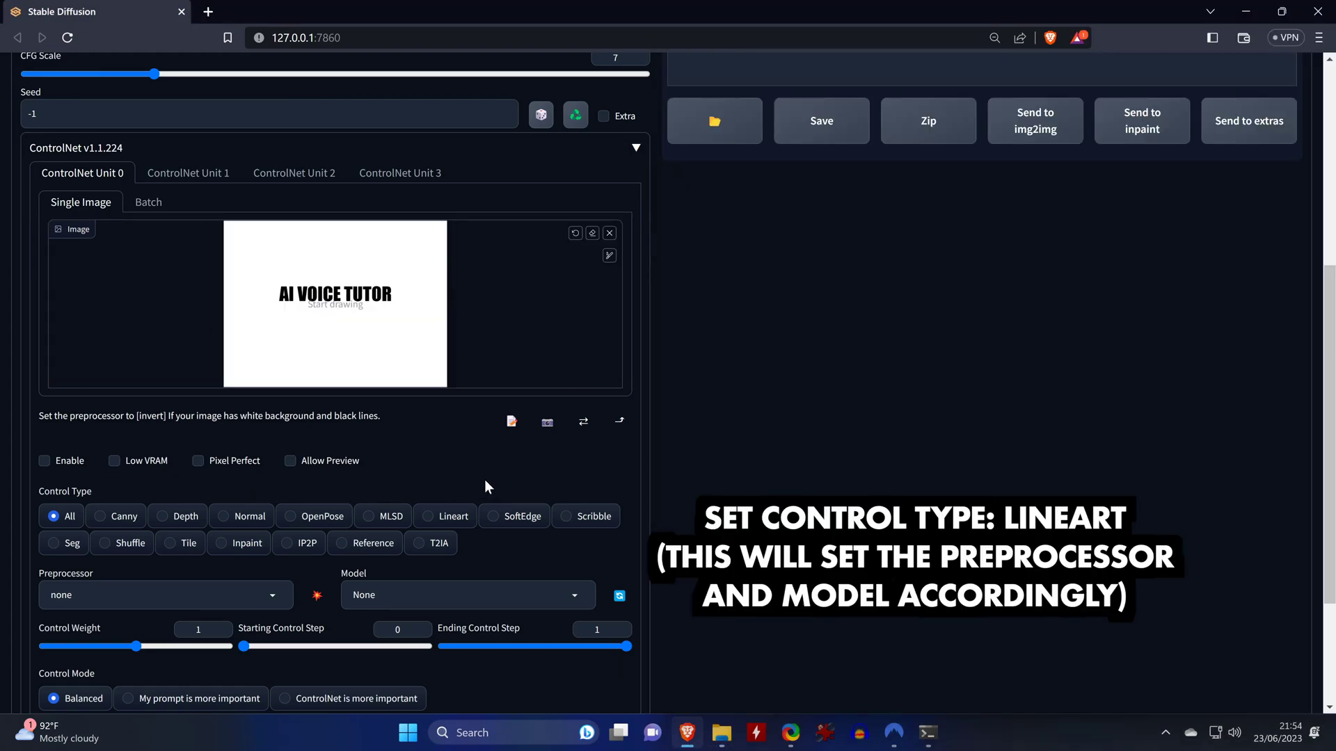
Enable ControlNet Unit 0 with Lineart (lineart_standard, control_v11p_sd15_lineart) and Pixel Perfect on
{"action": "left_click", "coordinate": [440, 522]}
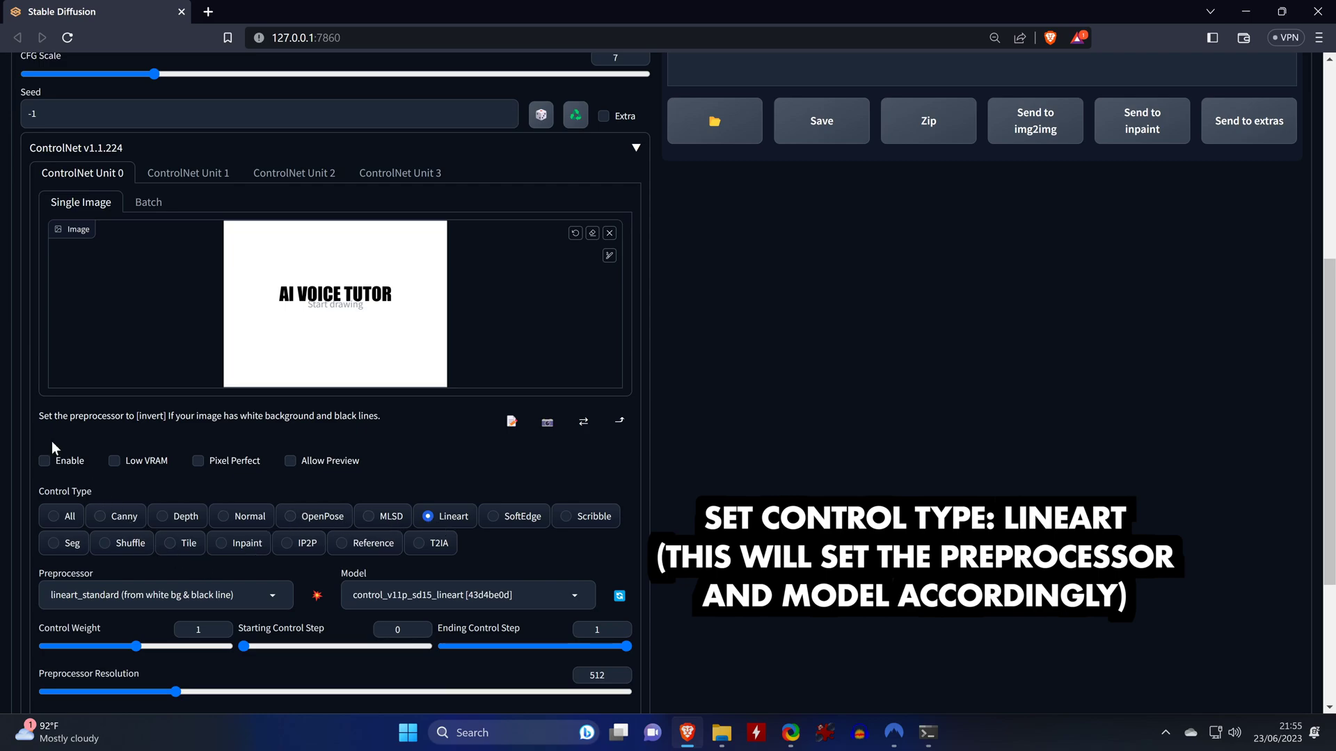
{"action": "left_click", "coordinate": [53, 461]}
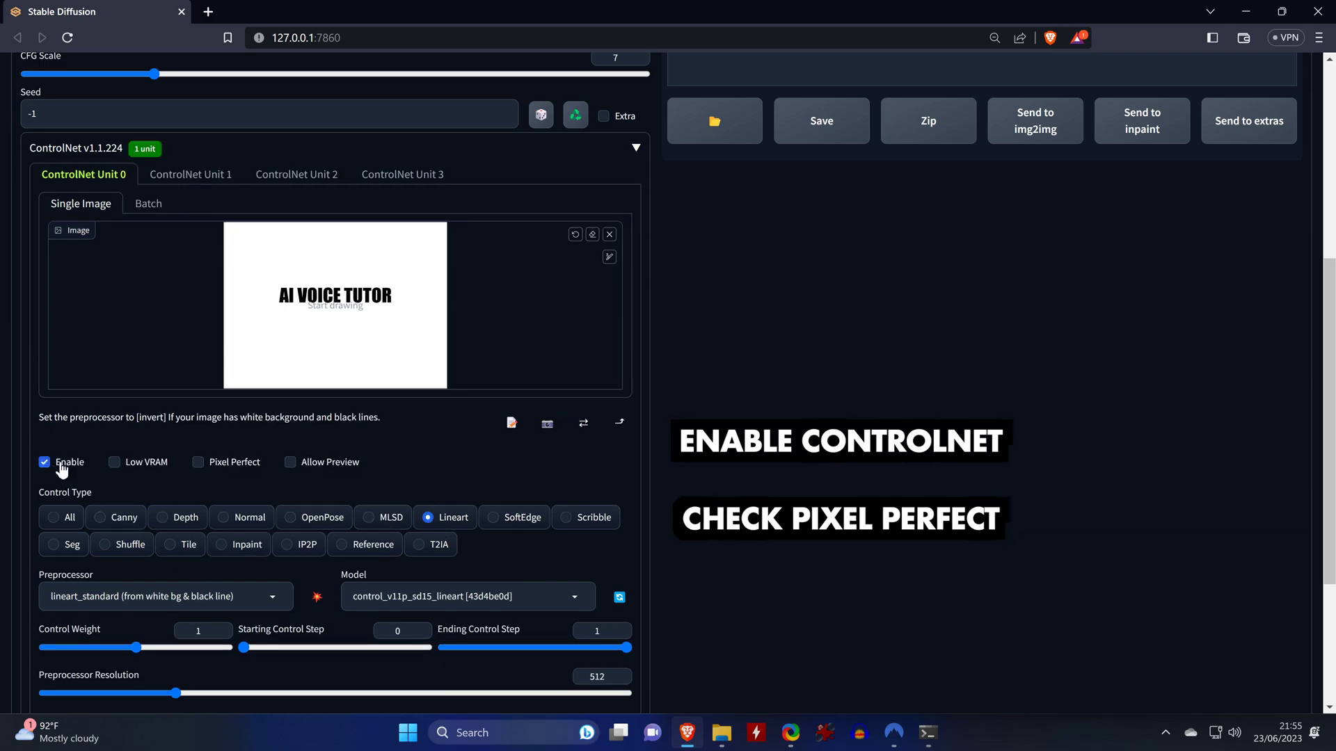
{"action": "left_click", "coordinate": [228, 465]}
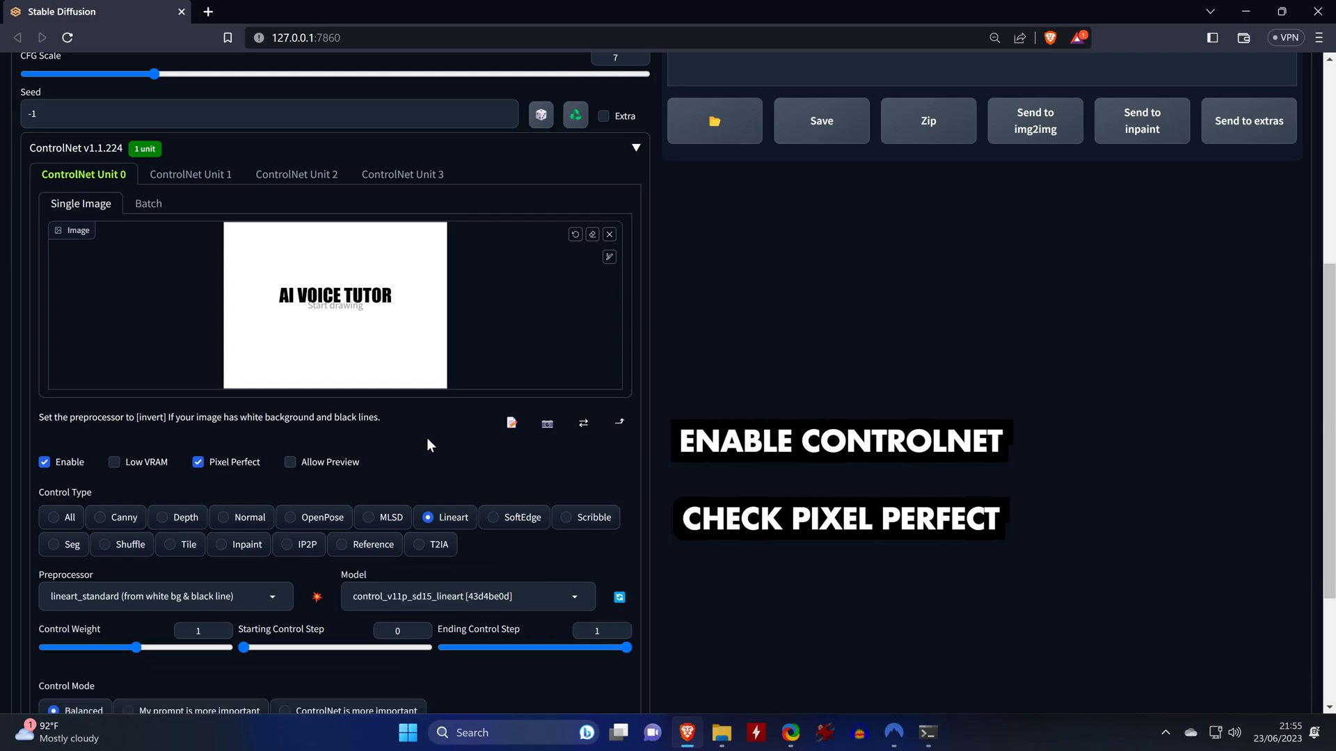
{"action": "scroll", "coordinate": [427, 436], "scroll_direction": "up", "scroll_amount": 6}
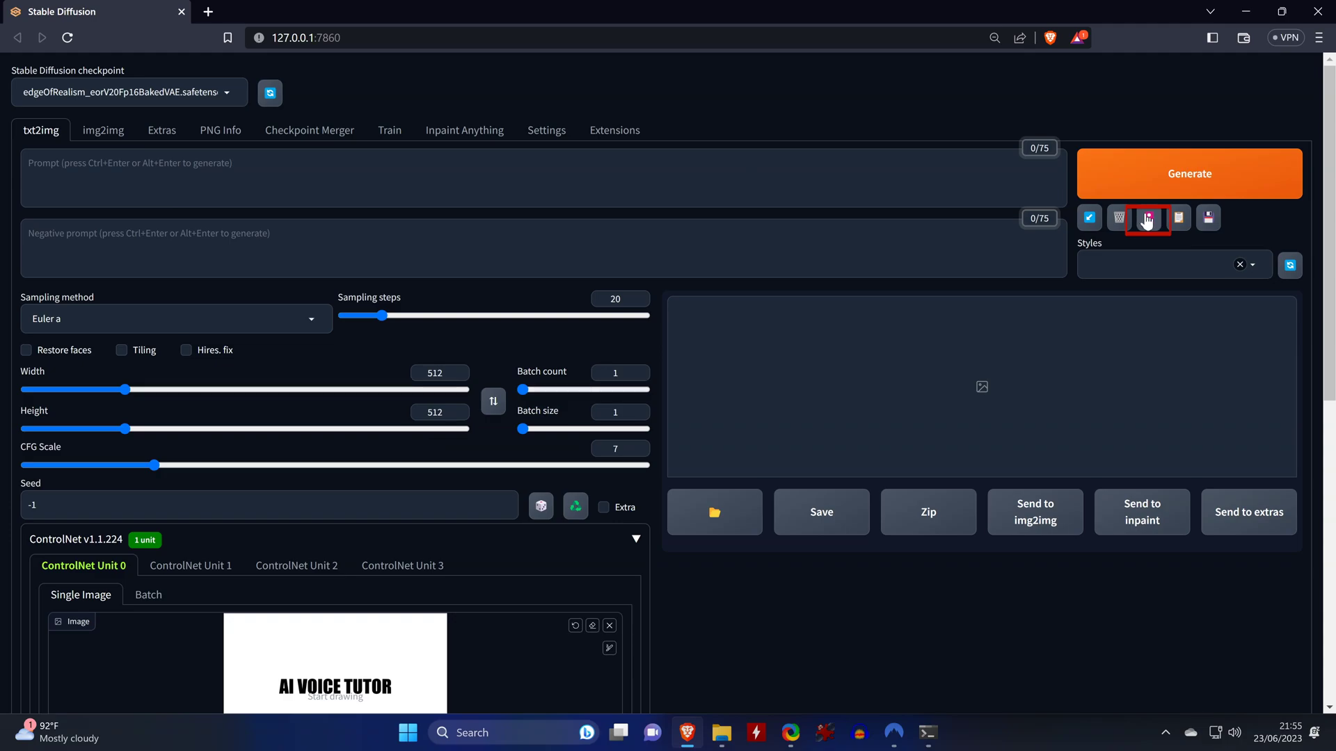
Insert the <lora:logo_v1:1> tag into the prompt from the Lora extra-network cards
{"action": "left_click", "coordinate": [1147, 221]}
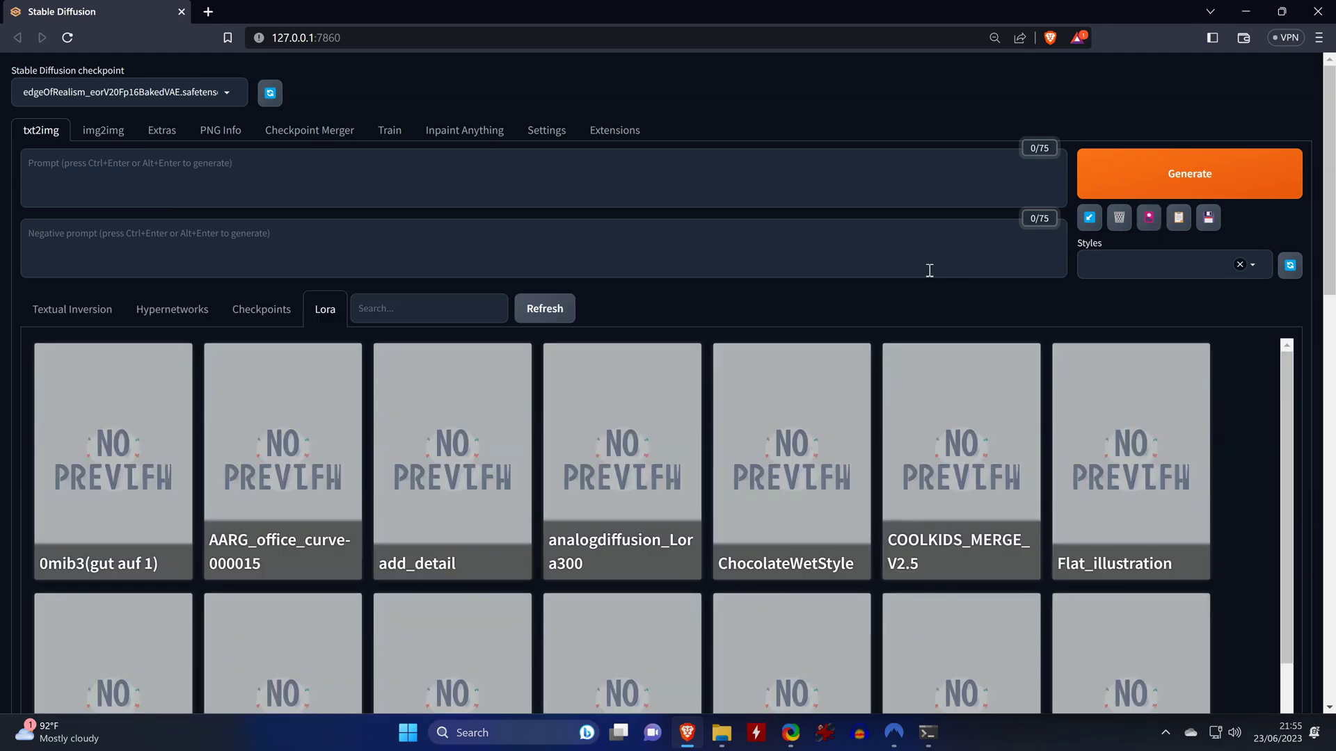
{"action": "scroll", "coordinate": [928, 271], "scroll_direction": "down", "scroll_amount": 2}
{"action": "scroll", "coordinate": [930, 277], "scroll_direction": "down", "scroll_amount": 1}
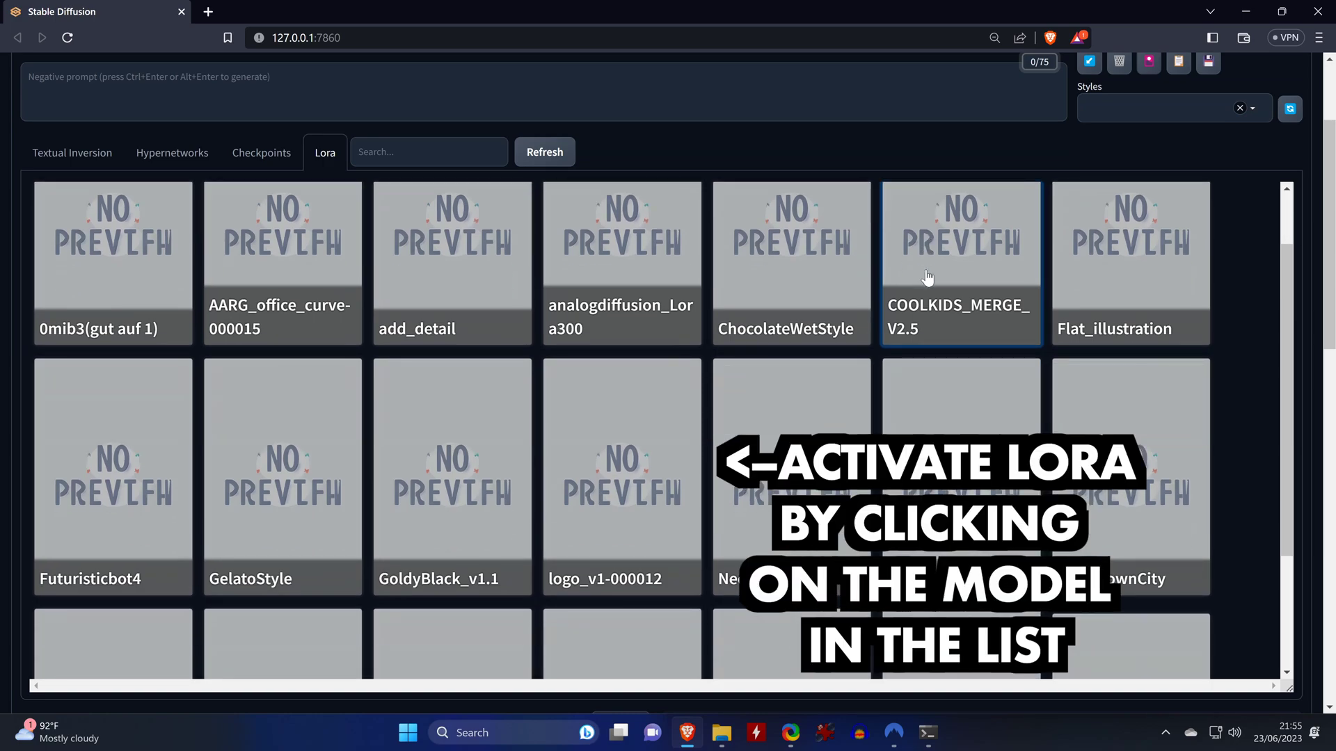
{"action": "left_click", "coordinate": [661, 448]}
{"action": "scroll", "coordinate": [724, 259], "scroll_direction": "up", "scroll_amount": 2}
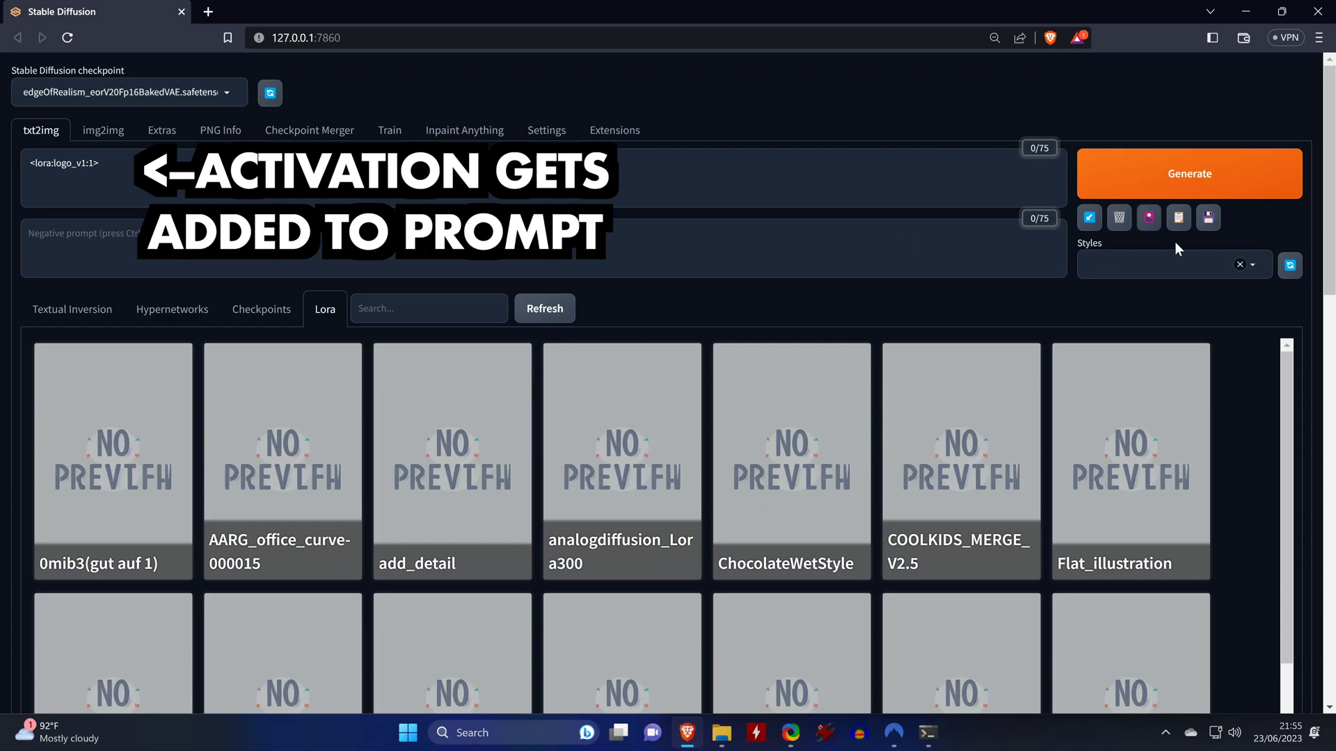
{"action": "left_click", "coordinate": [1150, 221]}
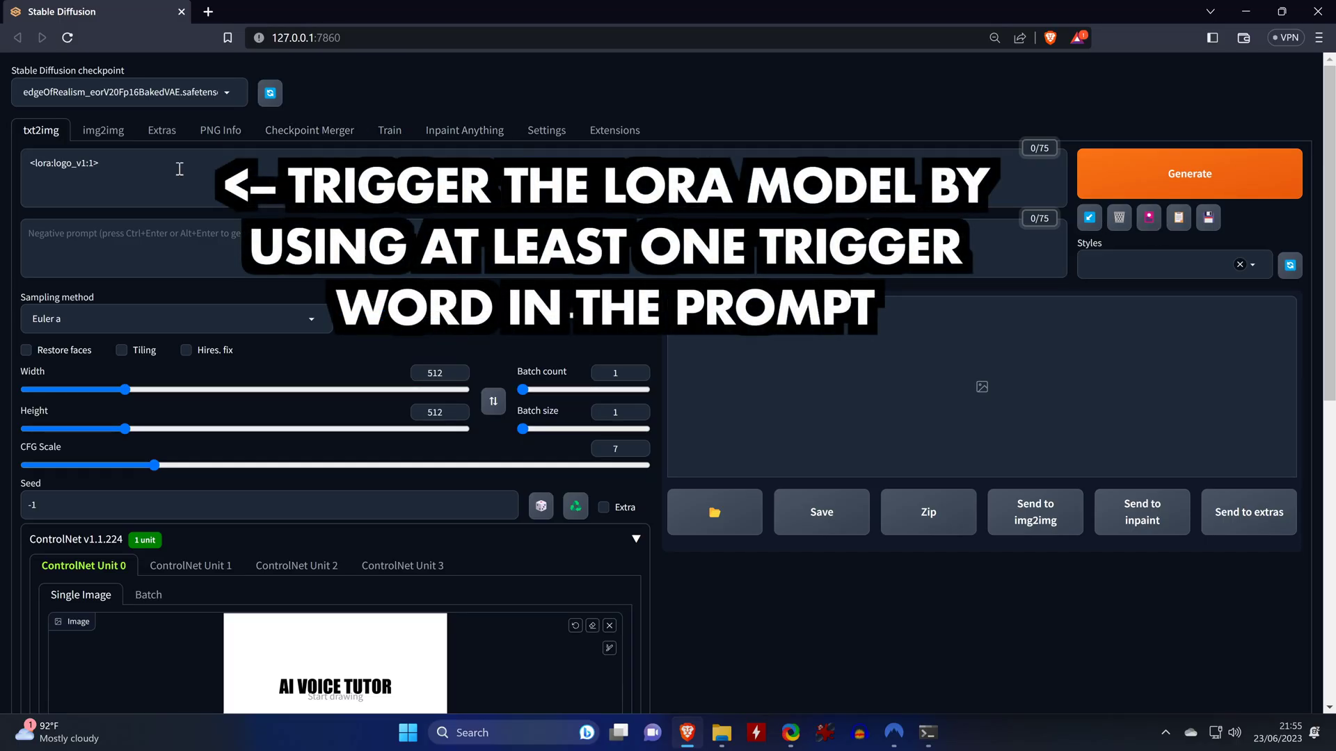
Prefix the prompt with 'stylish logo', generate, and view the first logo full-size
{"action": "left_click", "coordinate": [20, 167]}
{"action": "type", "text": "stylish logo"}
{"action": "left_click", "coordinate": [1121, 179]}
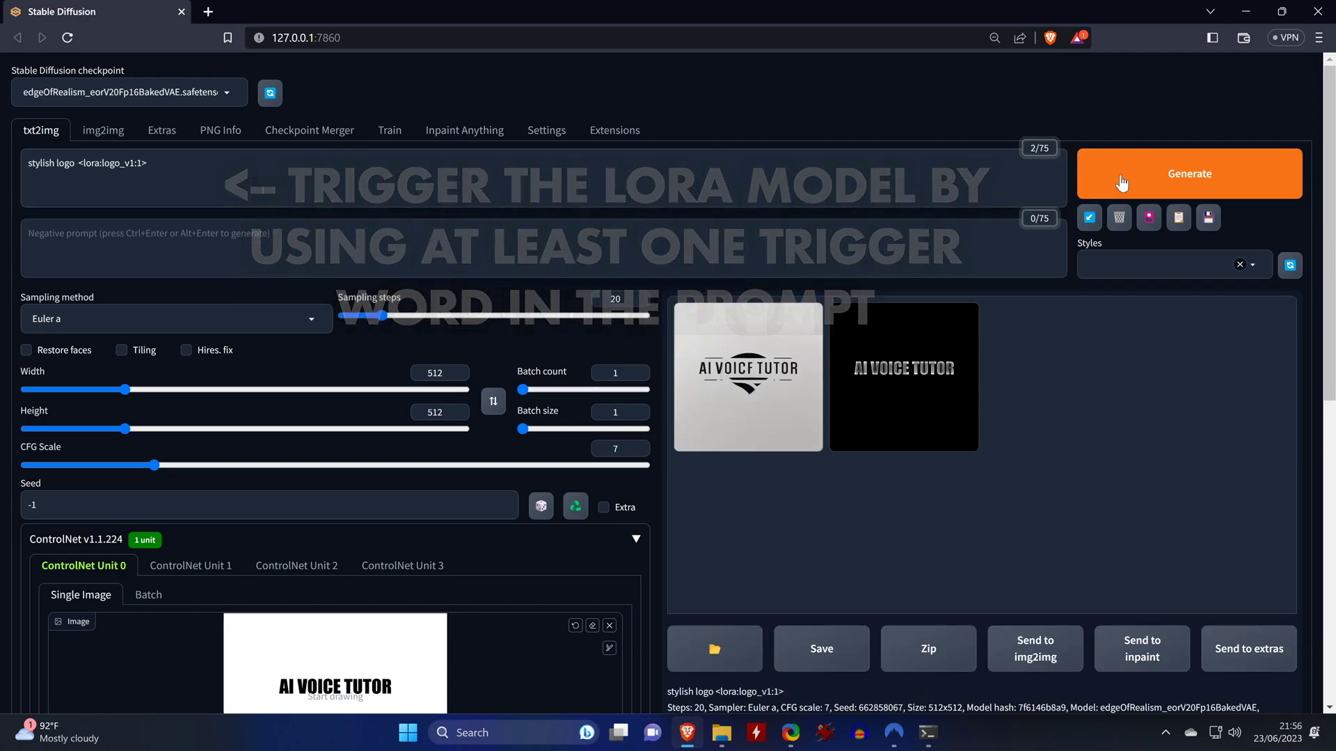
{"action": "left_click", "coordinate": [882, 427]}
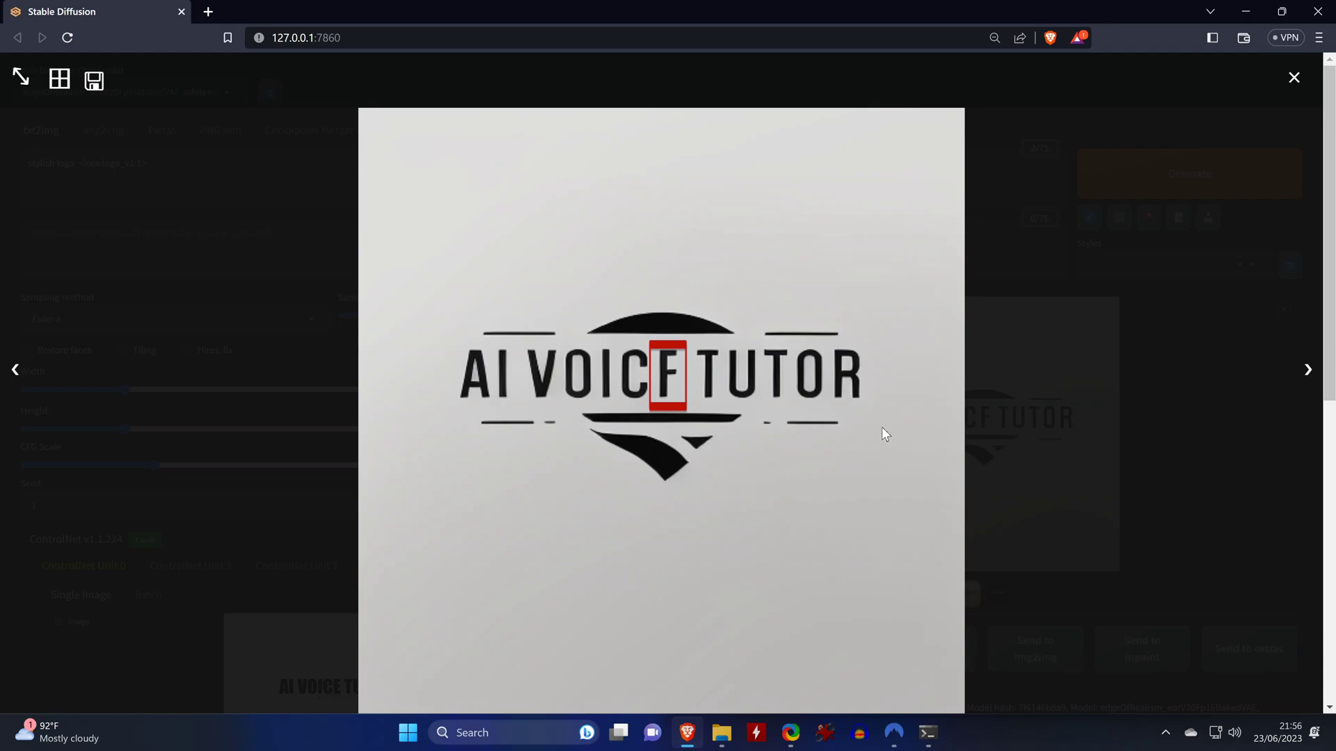
Close the full-size view and review the ControlNet Preprocessor choices
{"action": "left_click", "coordinate": [882, 428]}
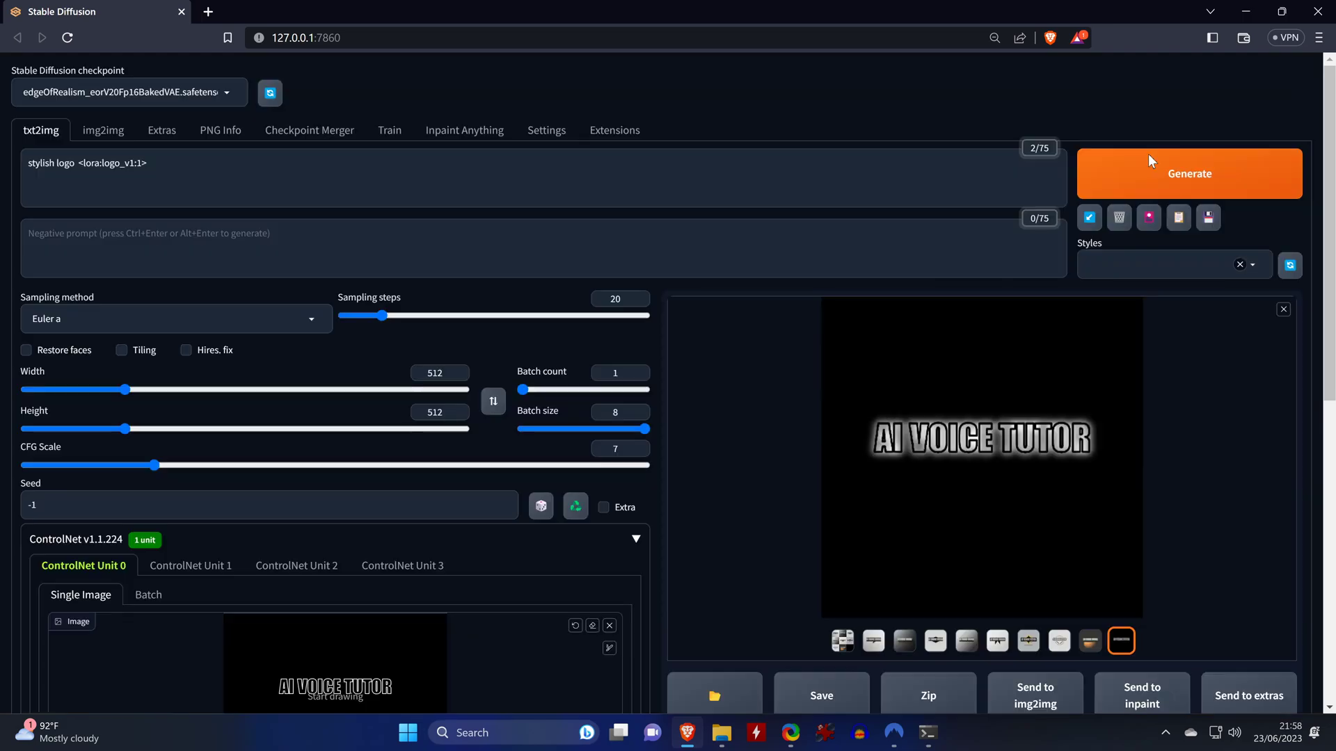
{"action": "scroll", "coordinate": [820, 372], "scroll_direction": "down", "scroll_amount": 6}
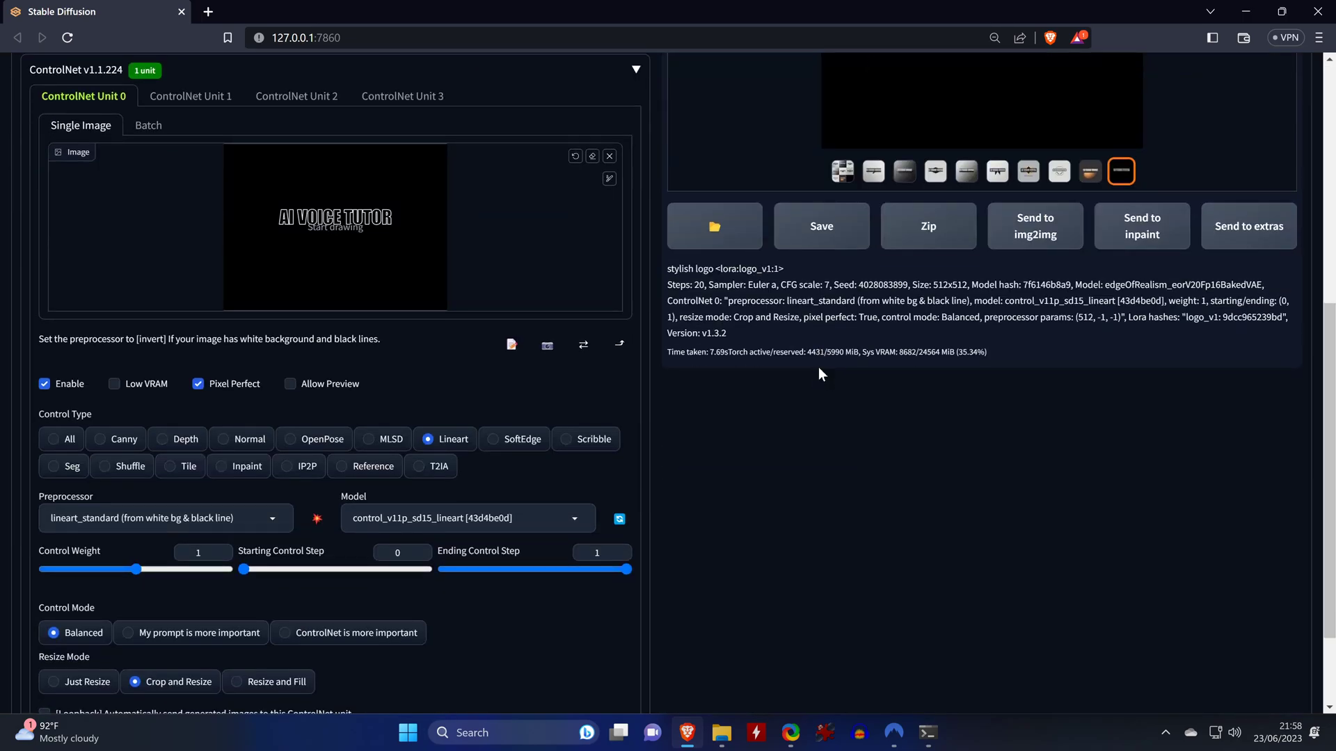
{"action": "left_click", "coordinate": [226, 525]}
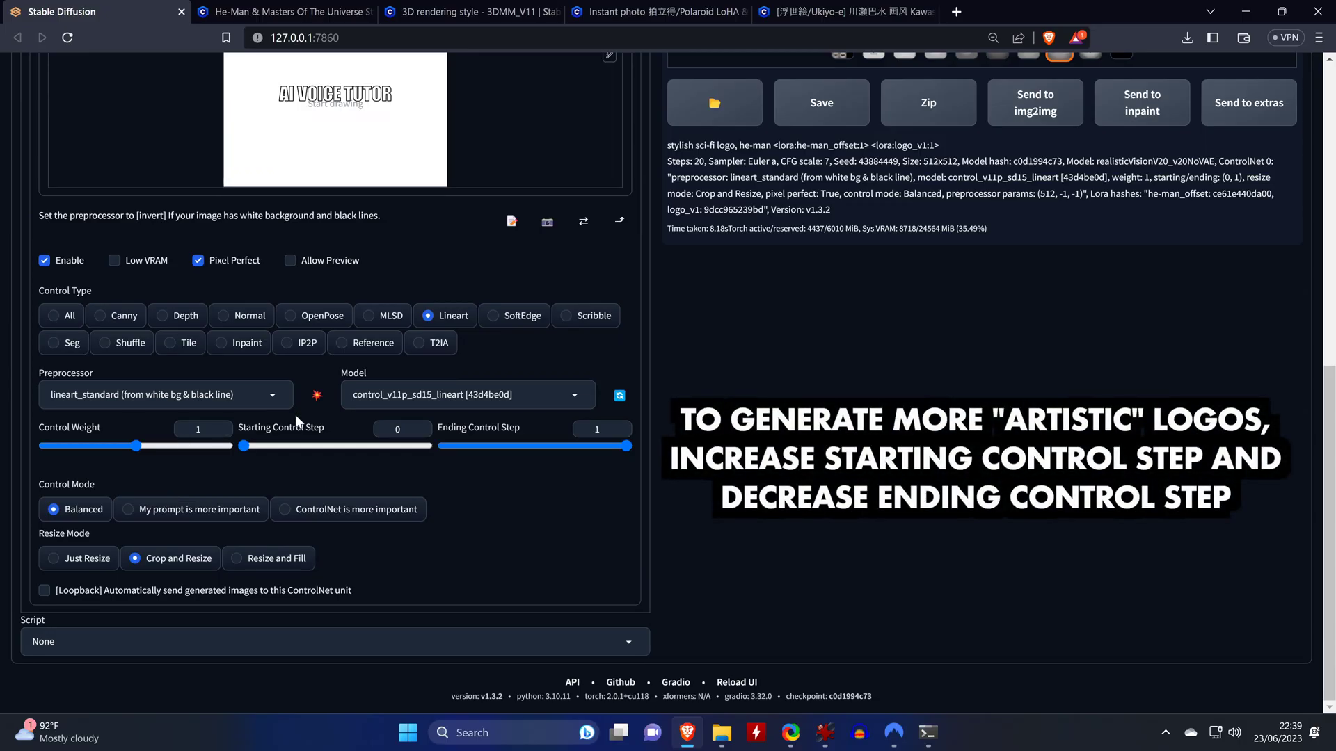
Set the ControlNet Starting Control Step to 0.21 and Ending Control Step to 0.85
{"action": "left_click_drag", "start_coordinate": [251, 447], "coordinate": [283, 451]}
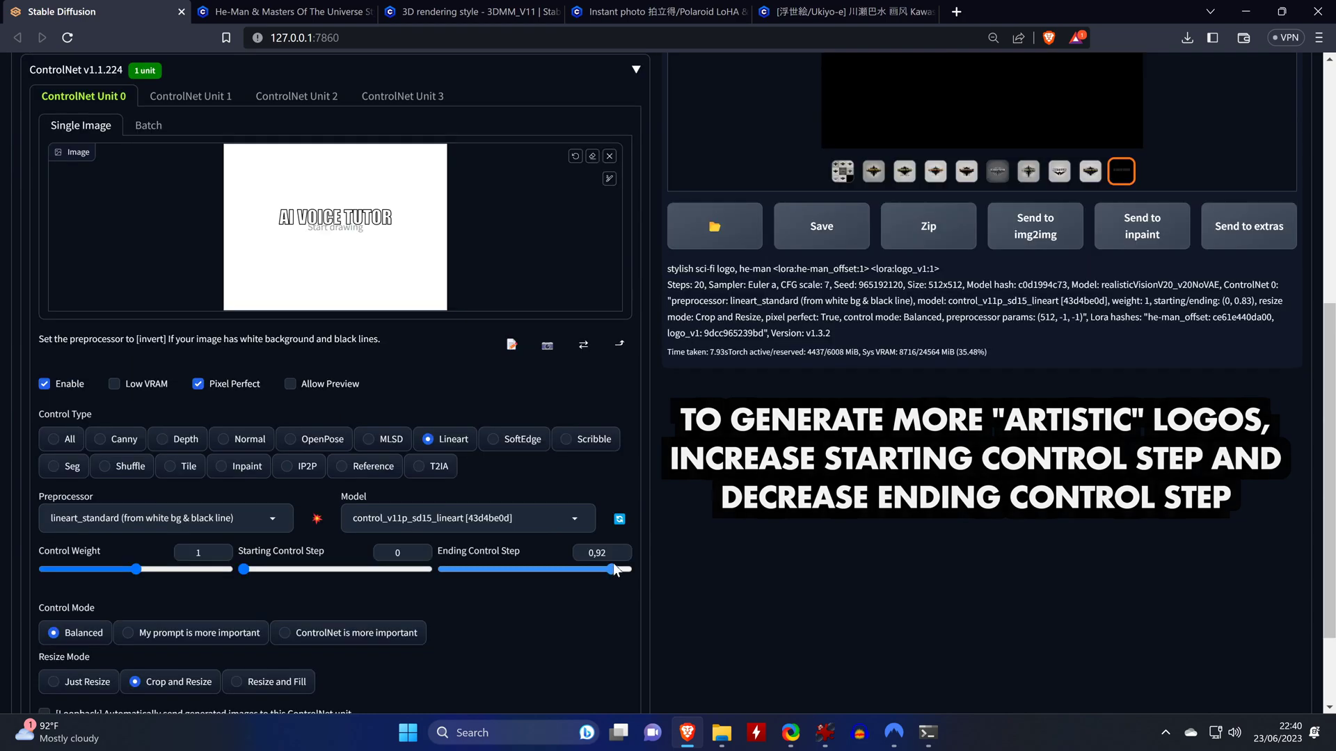
{"action": "left_click_drag", "start_coordinate": [612, 562], "coordinate": [618, 562]}
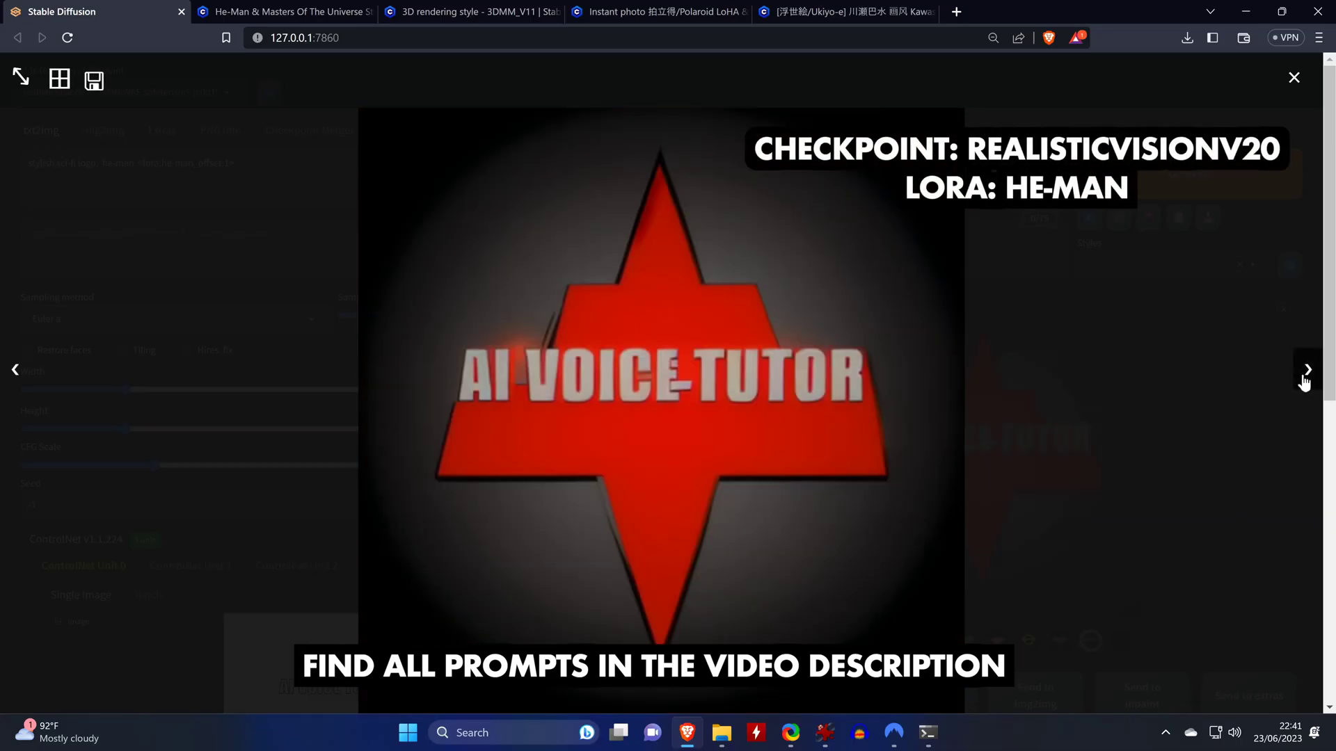
Step through each generated AI VOICE TUTOR logo variant in the full-size viewer
{"action": "left_click", "coordinate": [1304, 378]}
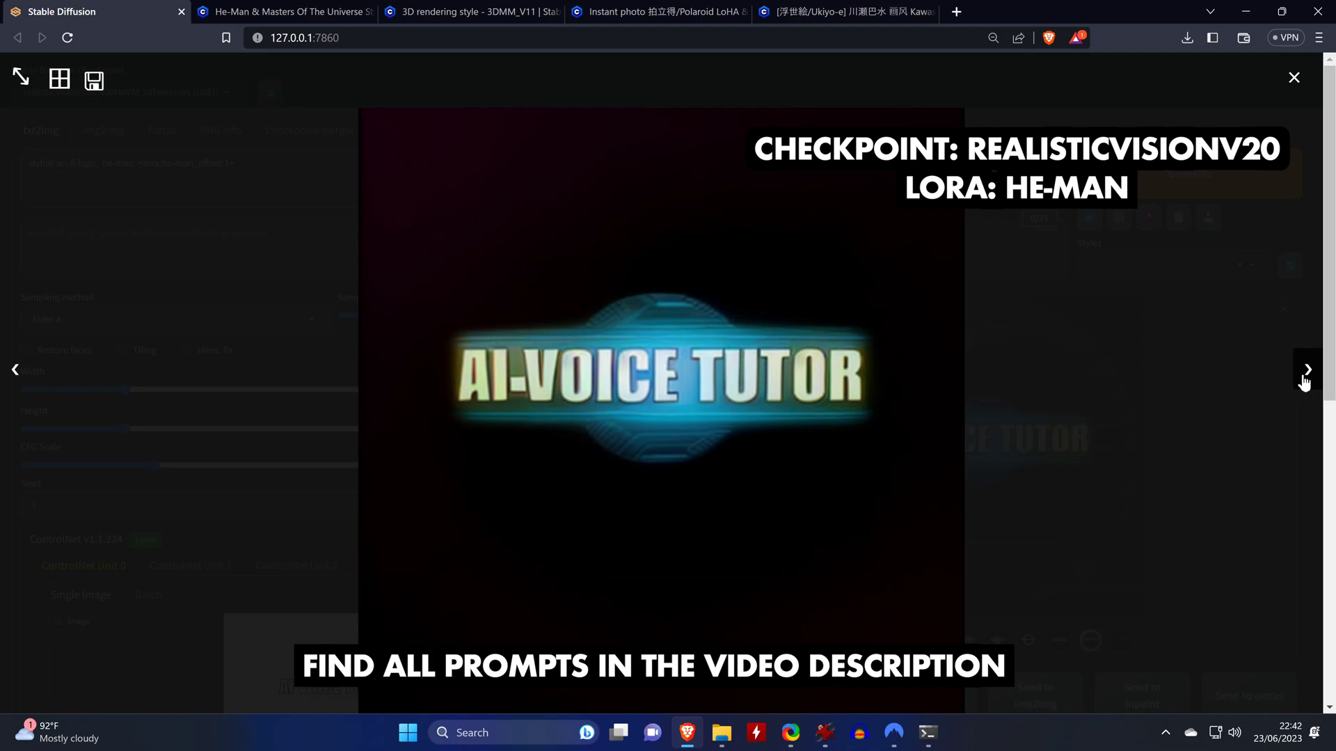
{"action": "left_click", "coordinate": [1304, 378]}
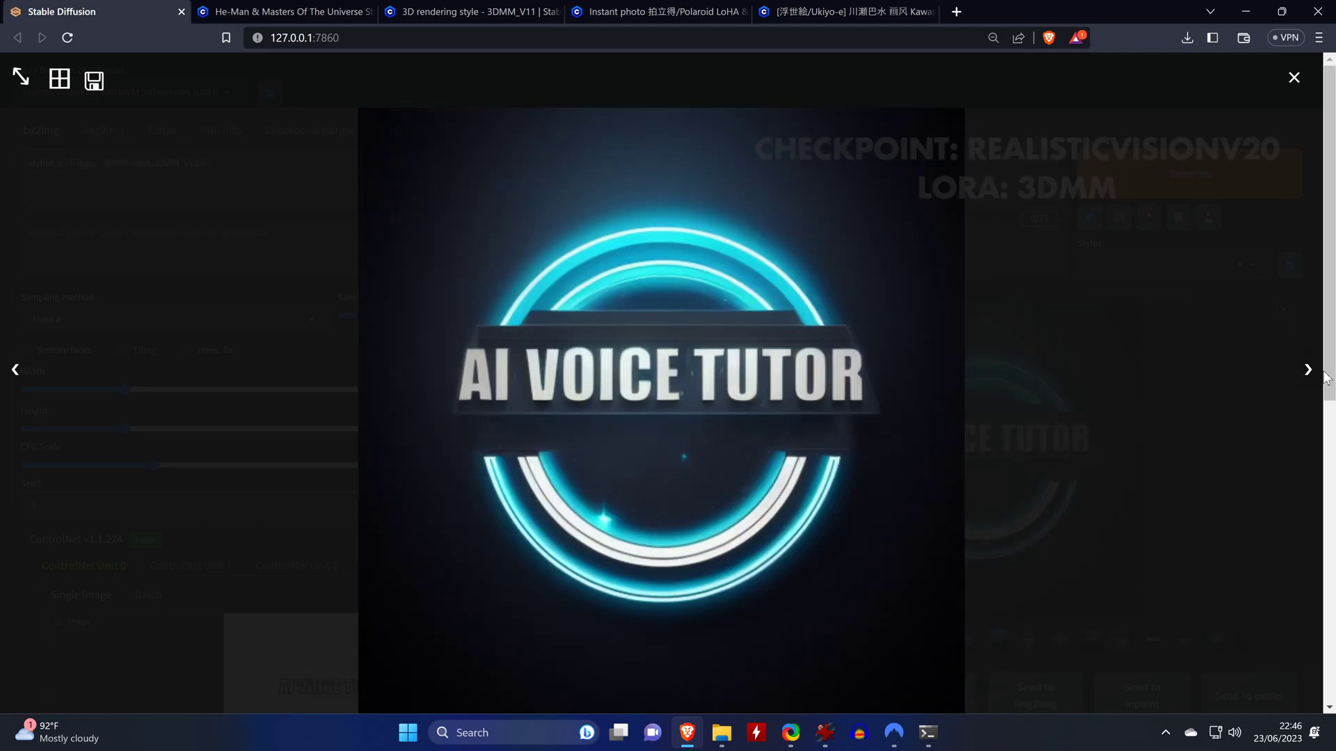
{"action": "left_click", "coordinate": [1307, 373]}
{"action": "left_click", "coordinate": [1307, 373]}
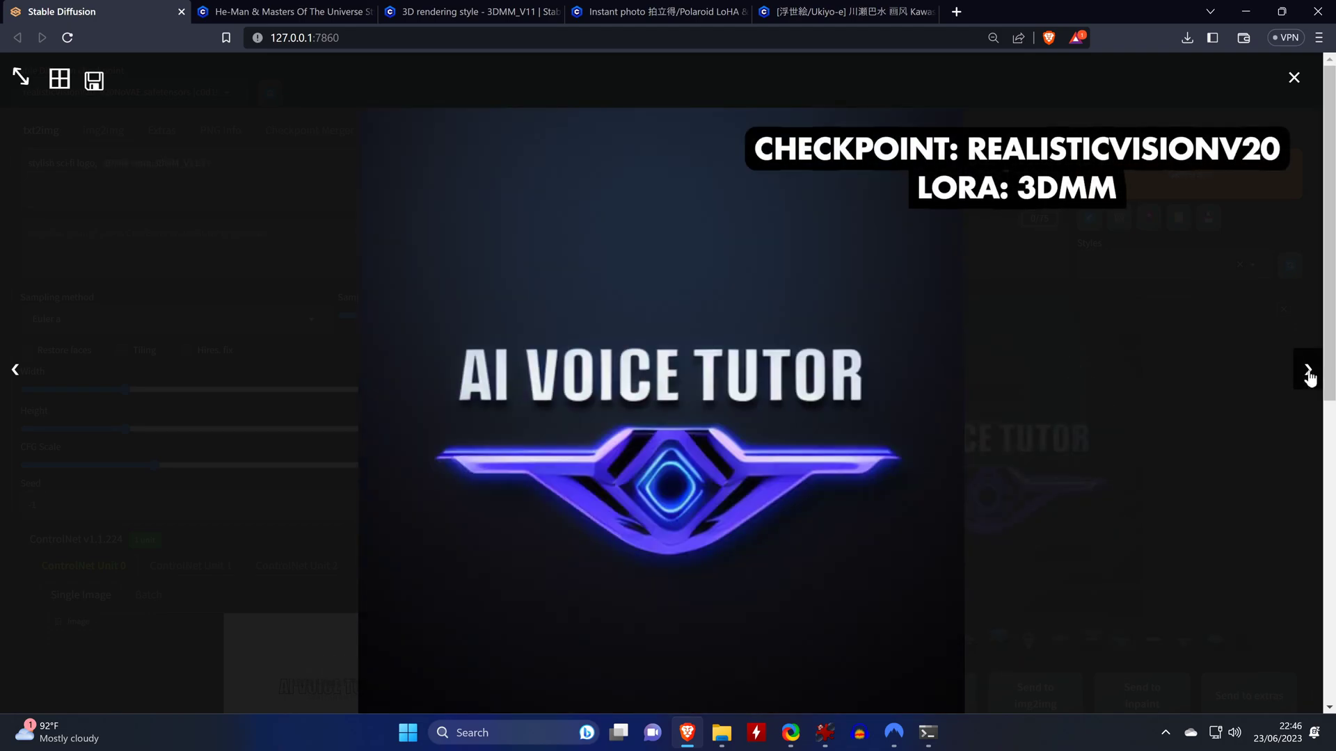
{"action": "left_click", "coordinate": [1308, 373]}
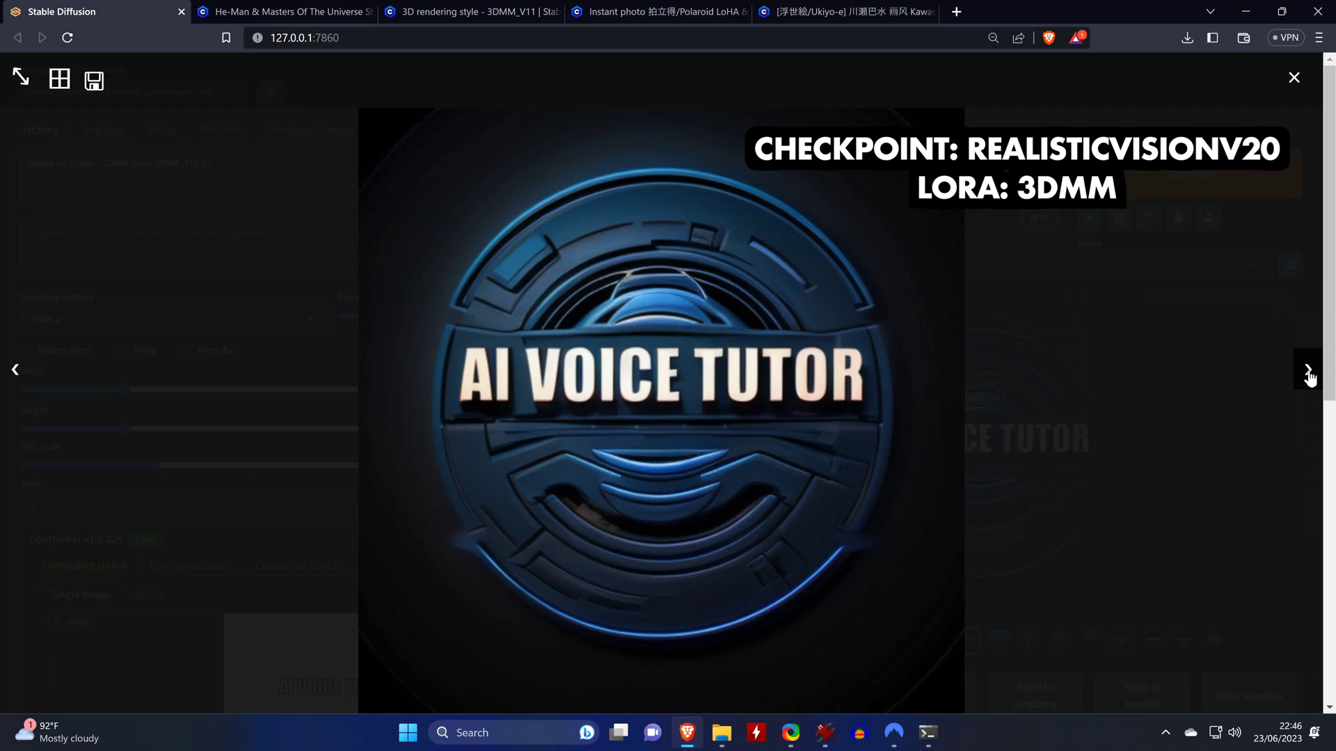
{"action": "left_click", "coordinate": [1308, 374]}
{"action": "left_click", "coordinate": [1306, 373]}
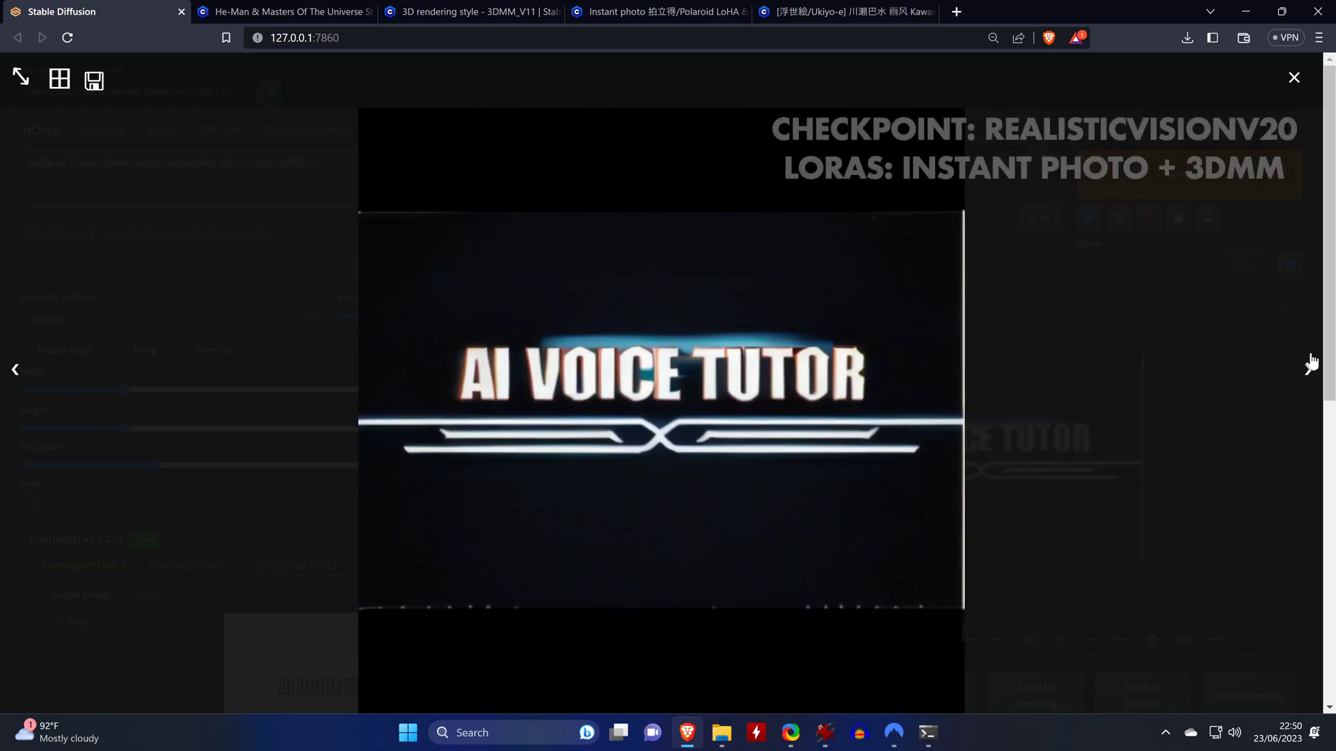
{"action": "left_click", "coordinate": [1309, 366]}
{"action": "left_click", "coordinate": [1308, 369]}
{"action": "left_click", "coordinate": [1308, 368]}
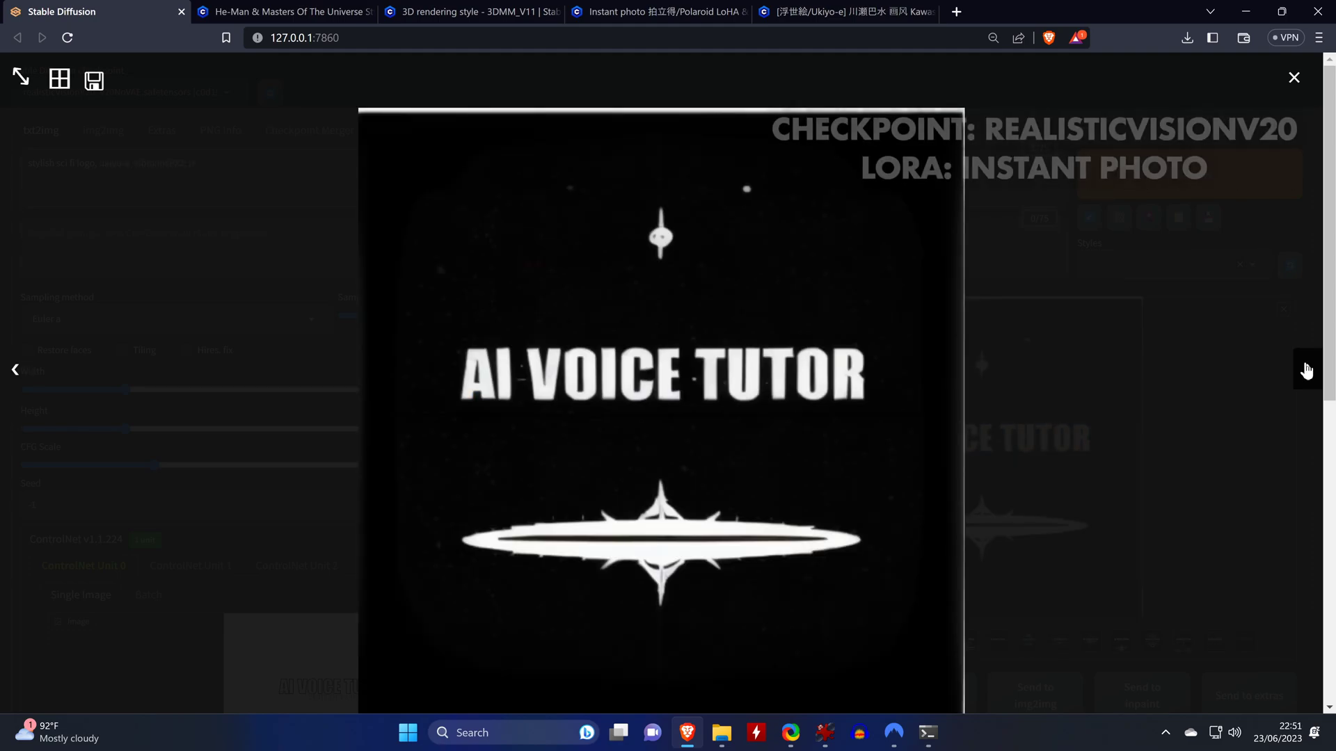
{"action": "left_click", "coordinate": [1306, 370]}
{"action": "left_click", "coordinate": [1306, 371]}
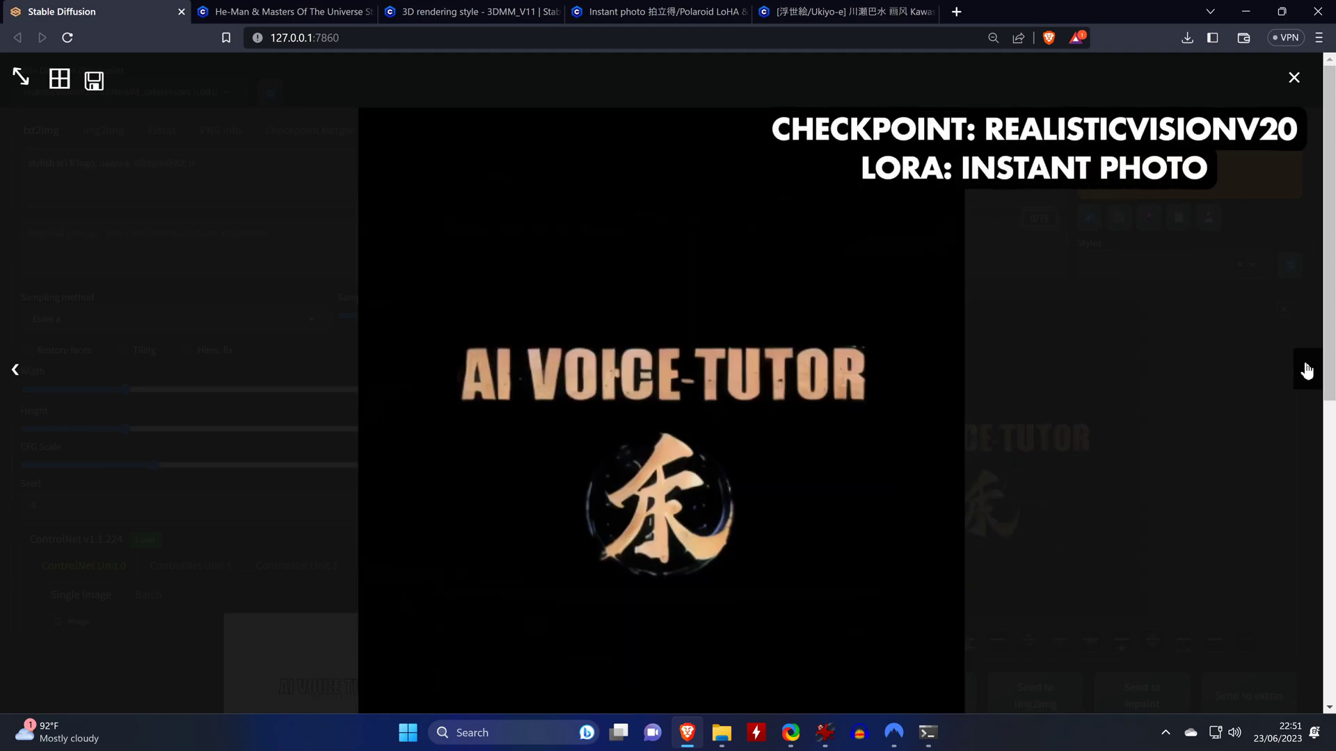
{"action": "left_click", "coordinate": [1307, 371]}
{"action": "left_click", "coordinate": [1306, 371]}
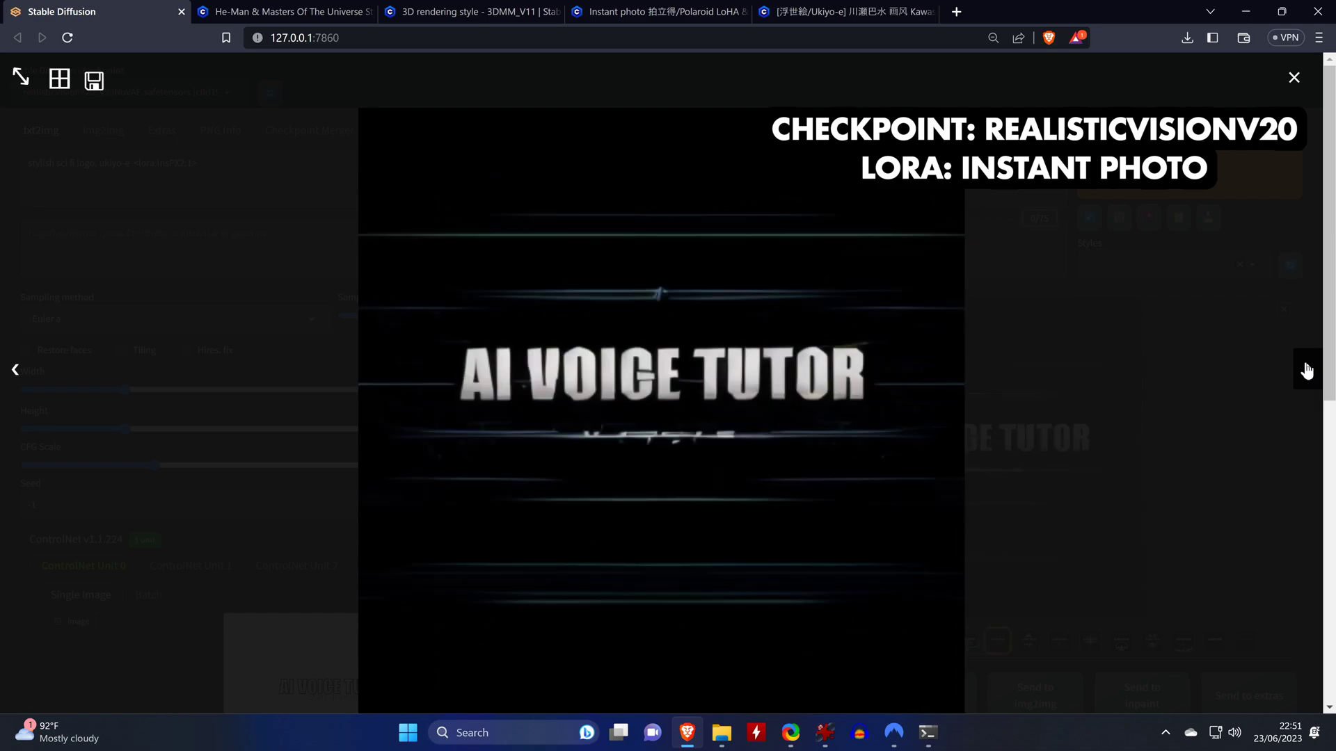
{"action": "left_click", "coordinate": [1306, 370]}
{"action": "left_click", "coordinate": [1307, 371]}
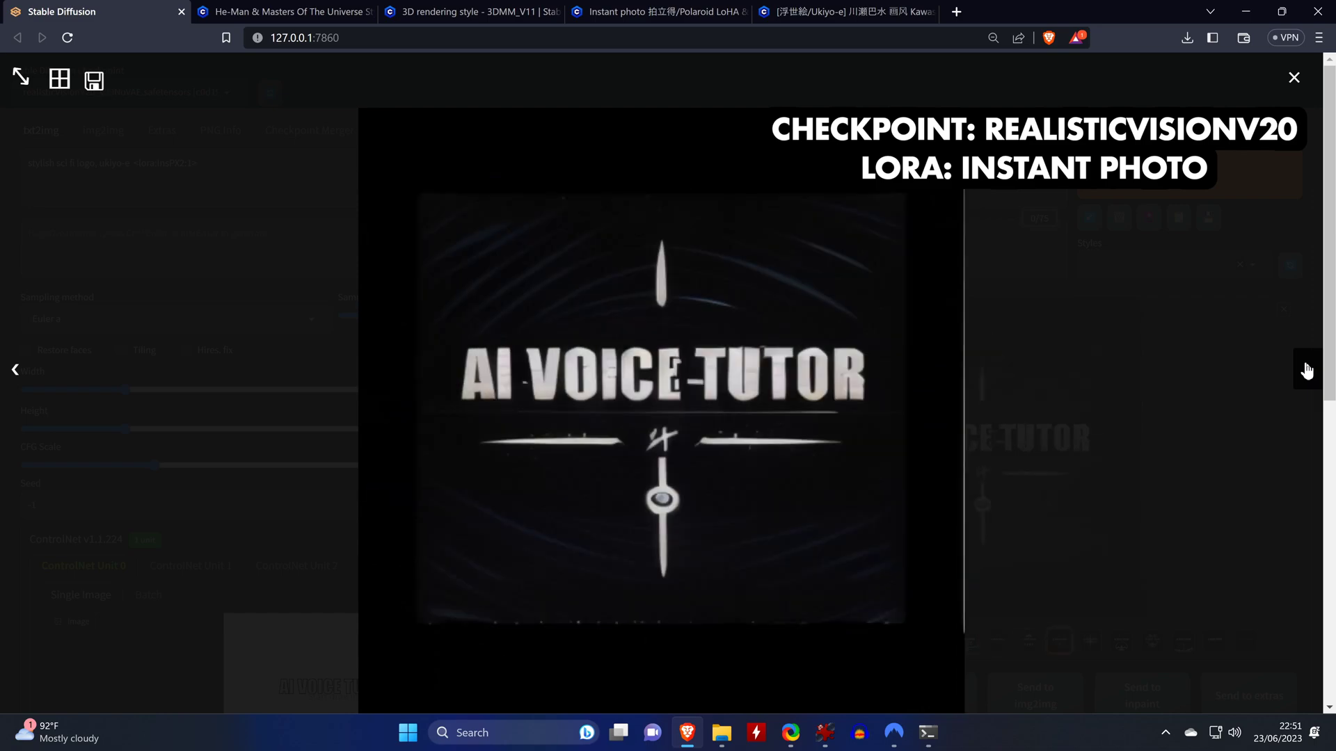
{"action": "left_click", "coordinate": [1306, 371]}
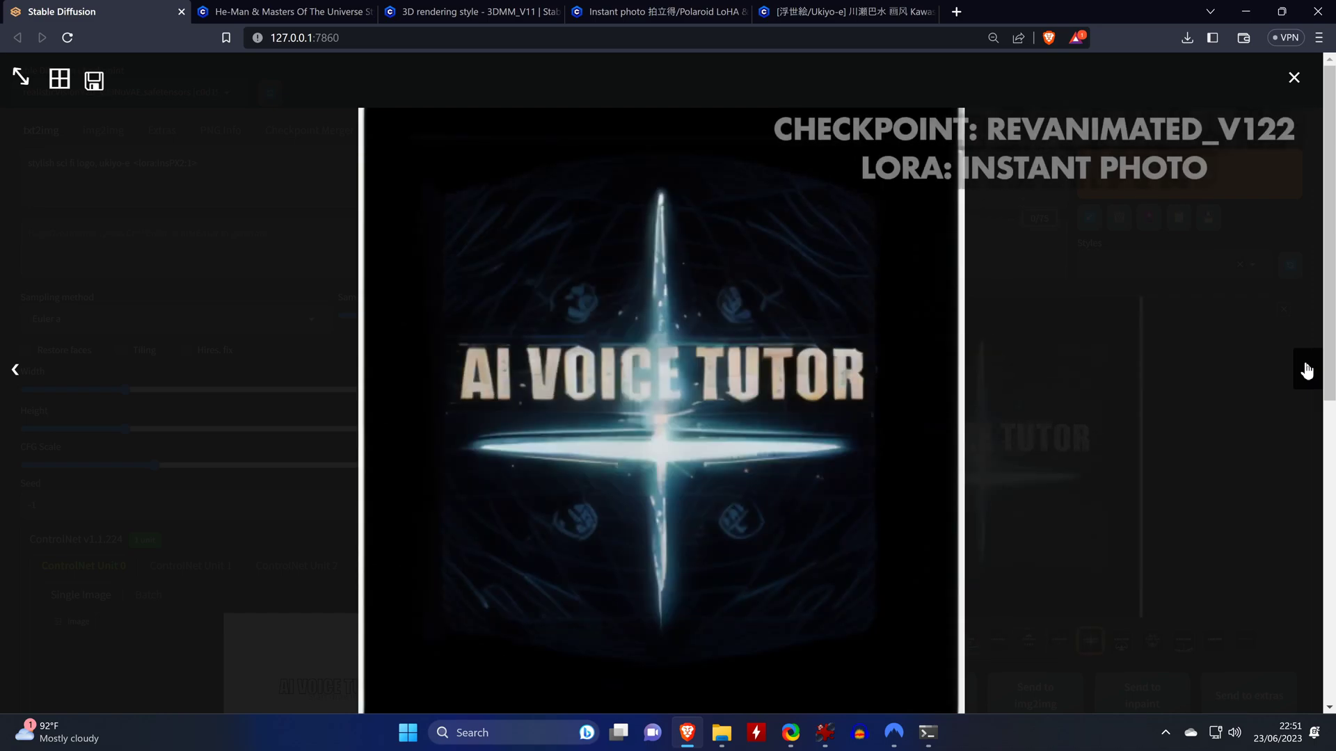
{"action": "left_click", "coordinate": [1306, 371]}
{"action": "left_click", "coordinate": [1306, 370]}
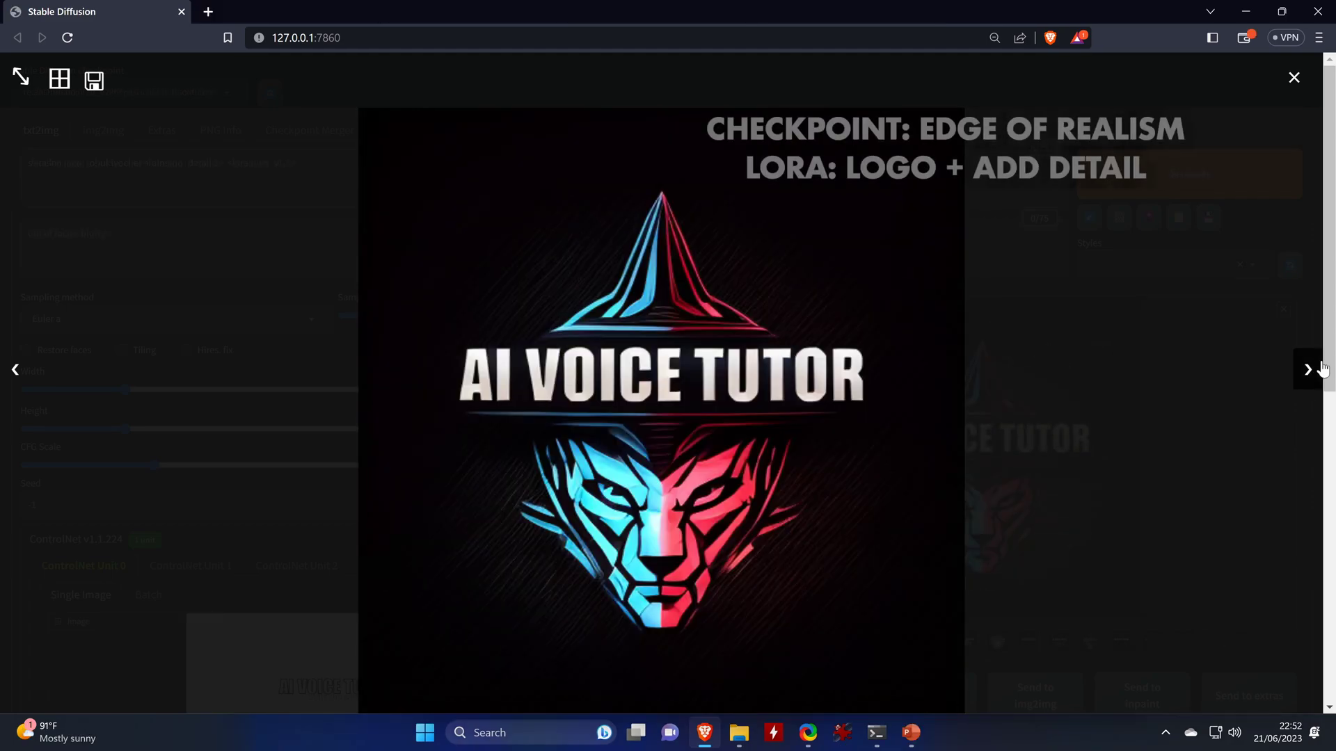
{"action": "left_click", "coordinate": [1308, 369]}
{"action": "left_click", "coordinate": [1307, 370]}
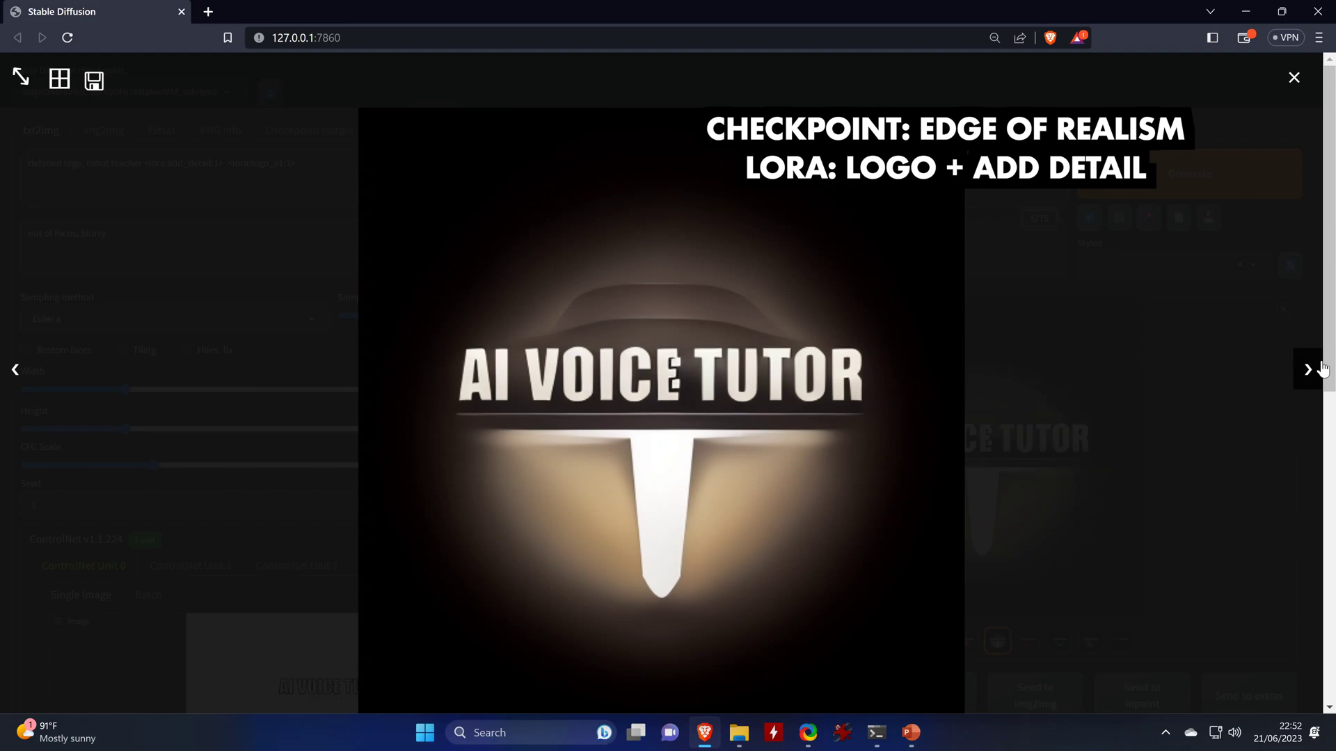
{"action": "left_click", "coordinate": [1307, 369]}
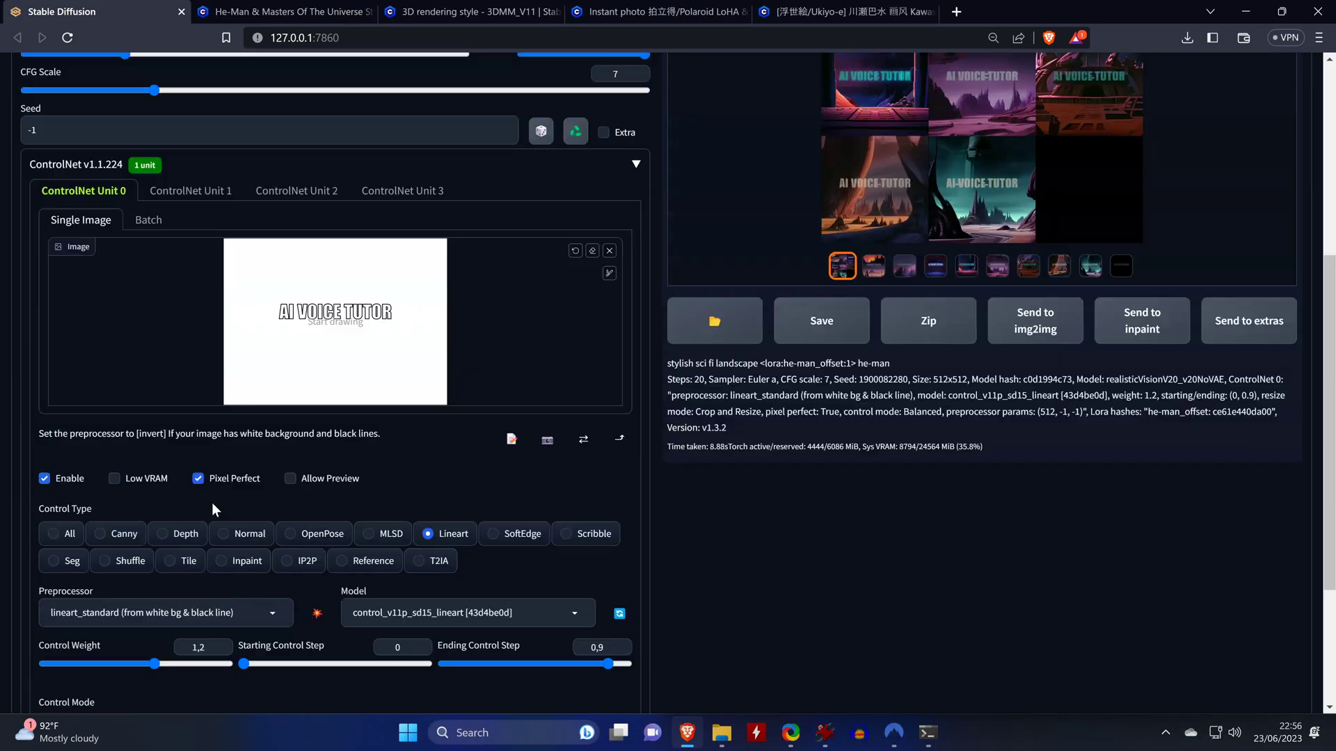
Set the output width to 800 to view the widescreen sunset AI VOICE TUTOR banner
{"action": "scroll", "coordinate": [212, 502], "scroll_direction": "up", "scroll_amount": 5}
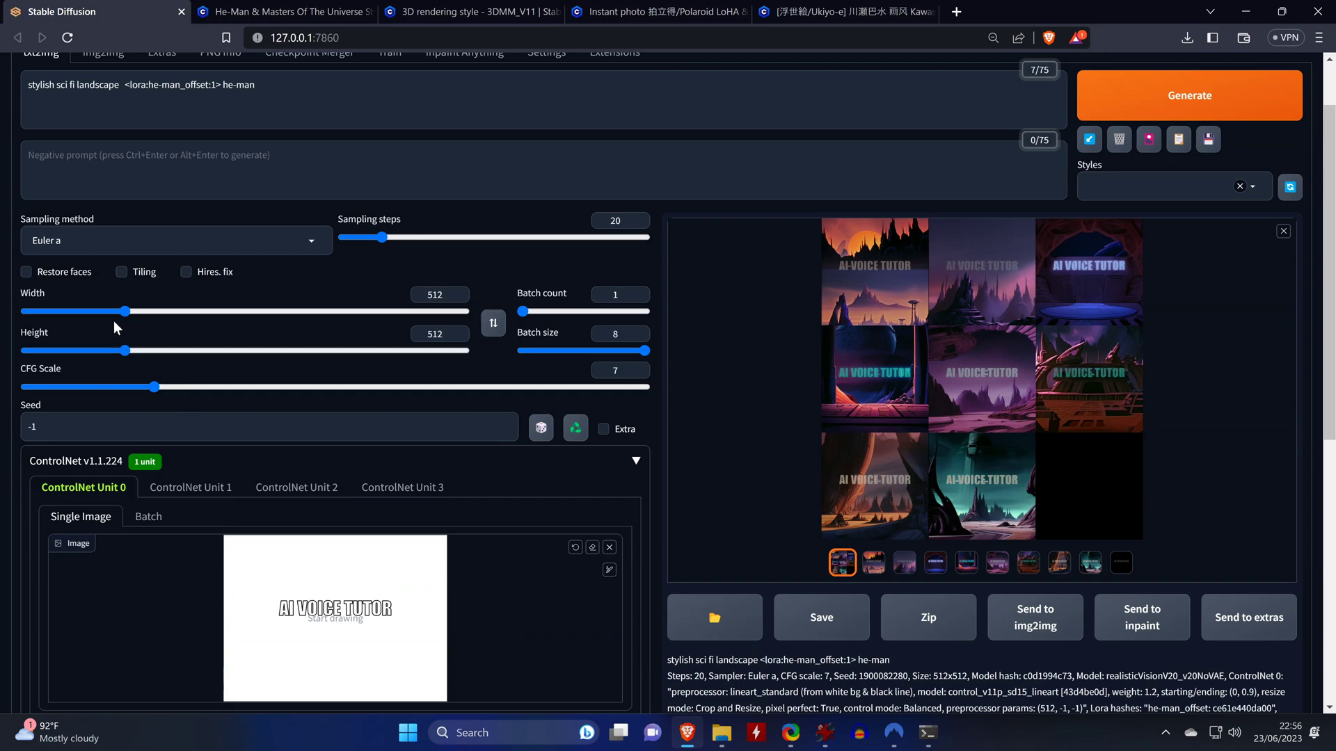
{"action": "left_click_drag", "start_coordinate": [118, 315], "coordinate": [239, 317]}
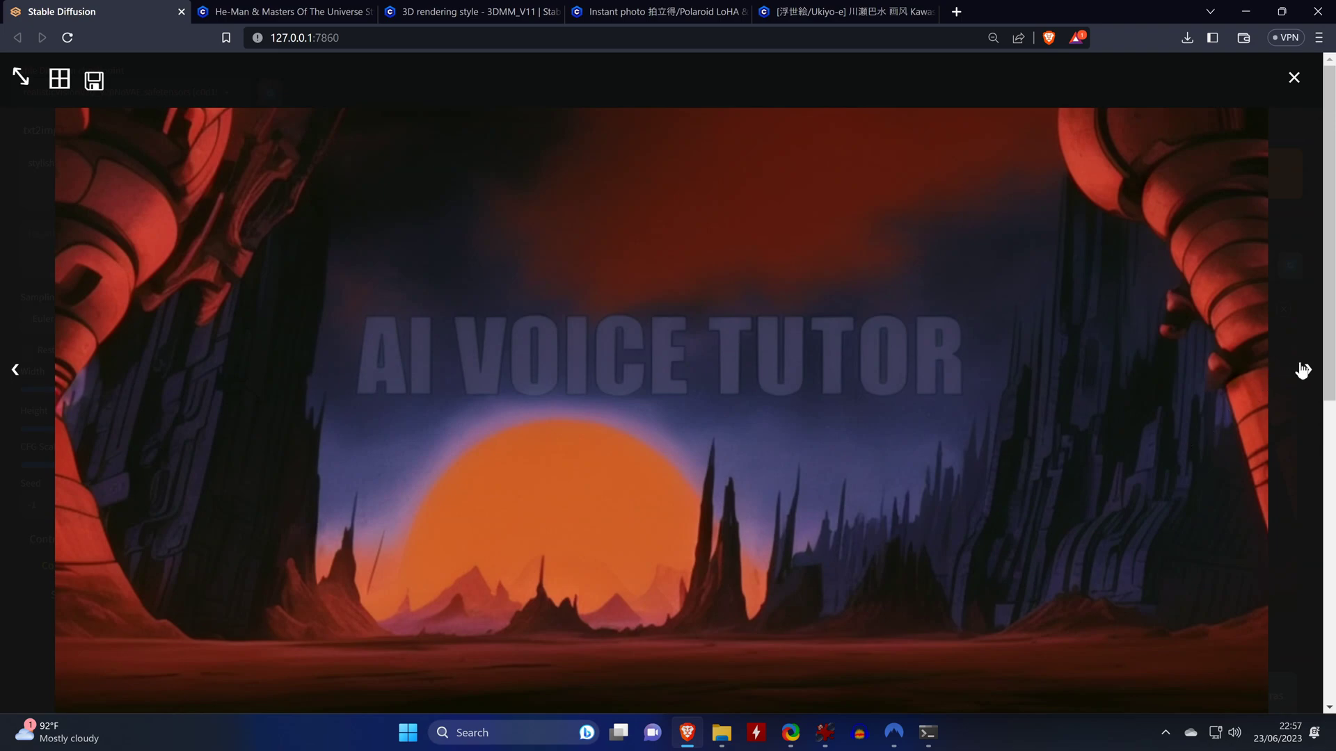
Page through grey, robot, paint-splash, gelato, Necronomicon and neon banners, ending on chocolate
{"action": "left_click", "coordinate": [1303, 370]}
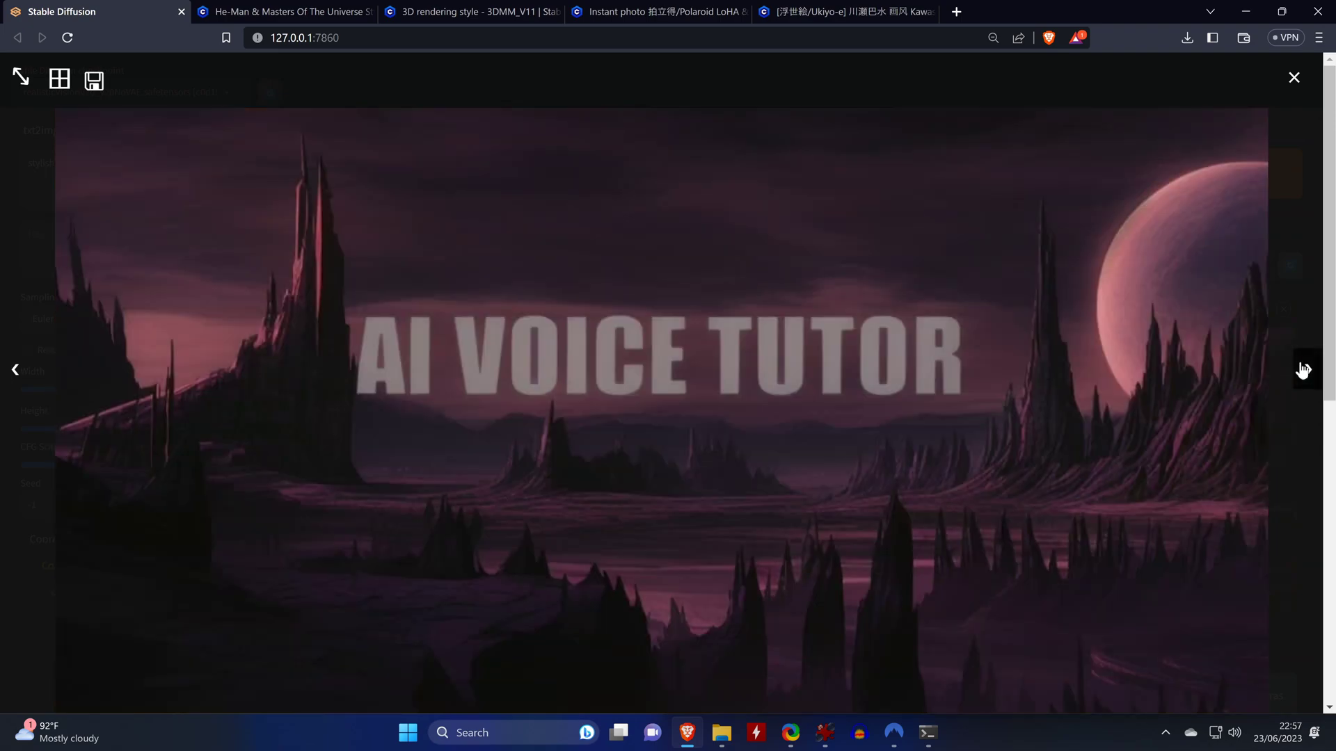
{"action": "left_click", "coordinate": [1302, 370]}
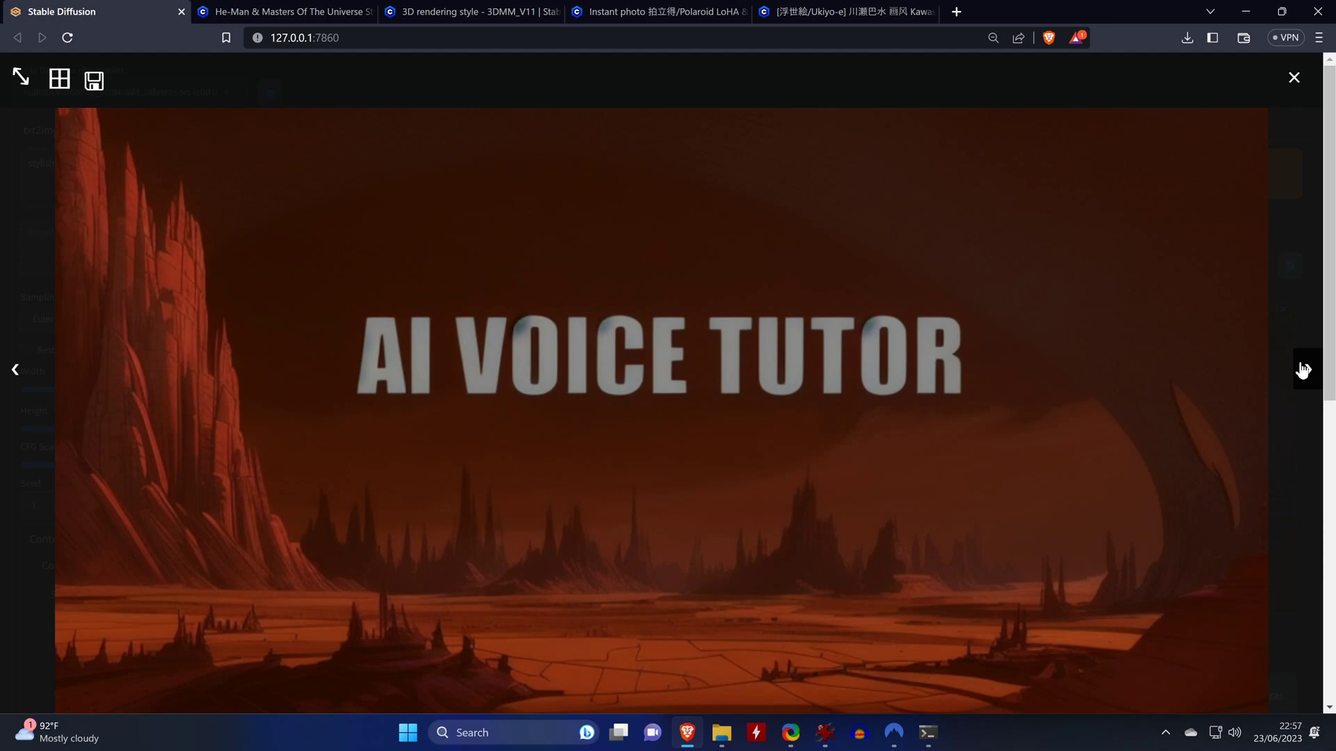
{"action": "left_click", "coordinate": [1302, 370]}
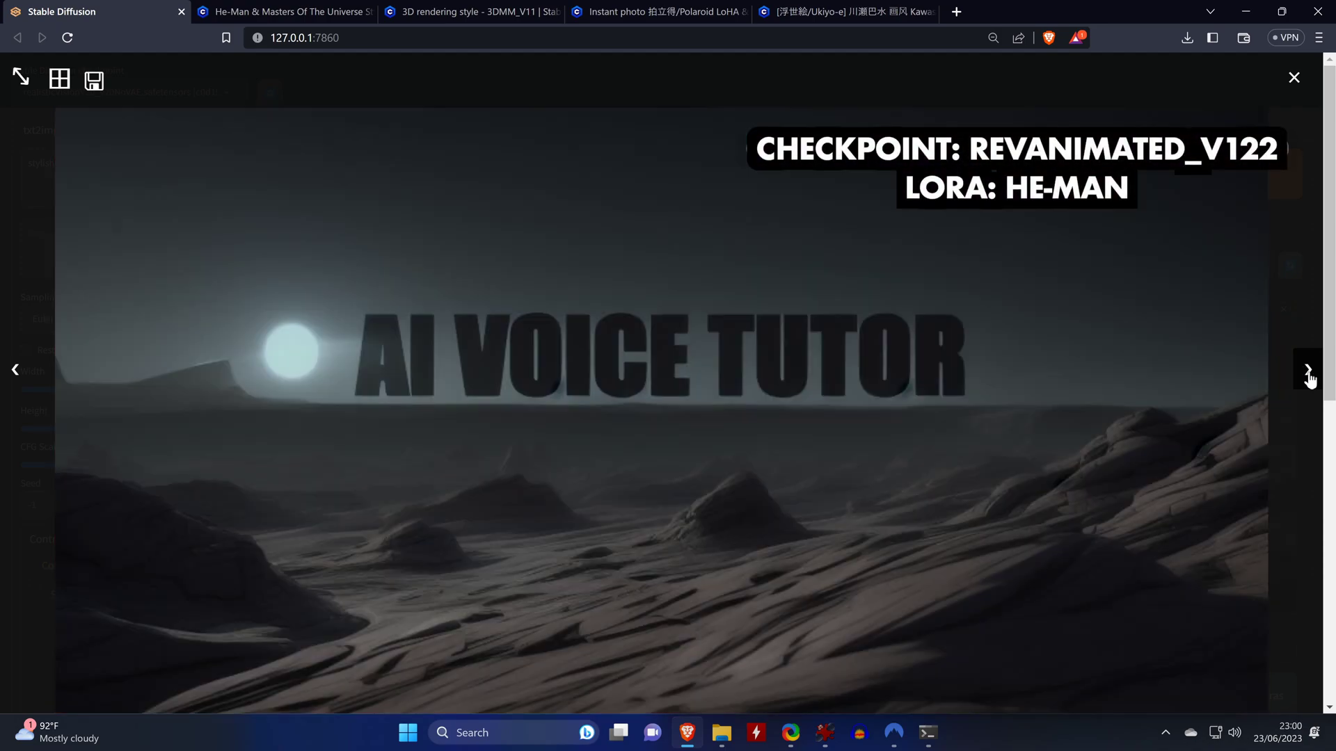
{"action": "left_click", "coordinate": [1308, 372]}
{"action": "left_click", "coordinate": [1308, 372]}
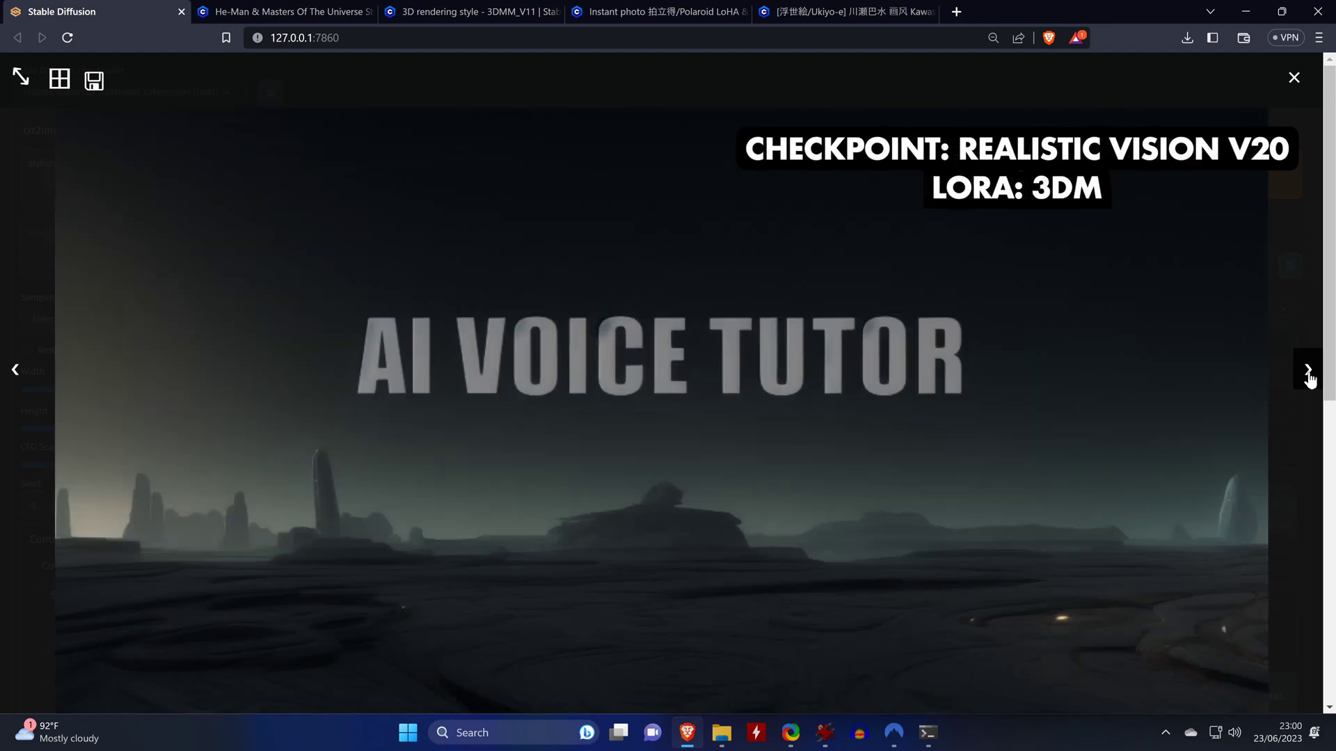
{"action": "left_click", "coordinate": [1308, 372]}
{"action": "left_click", "coordinate": [1308, 372]}
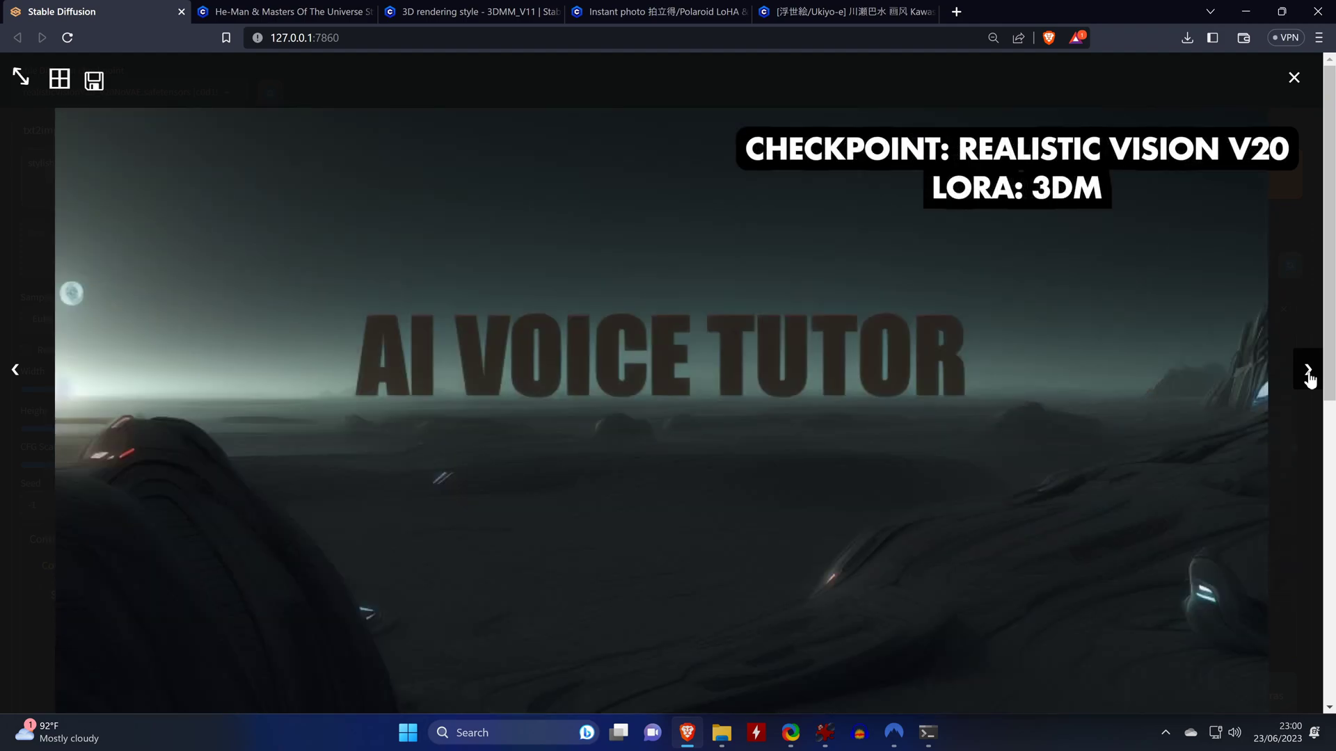
{"action": "left_click", "coordinate": [1307, 372]}
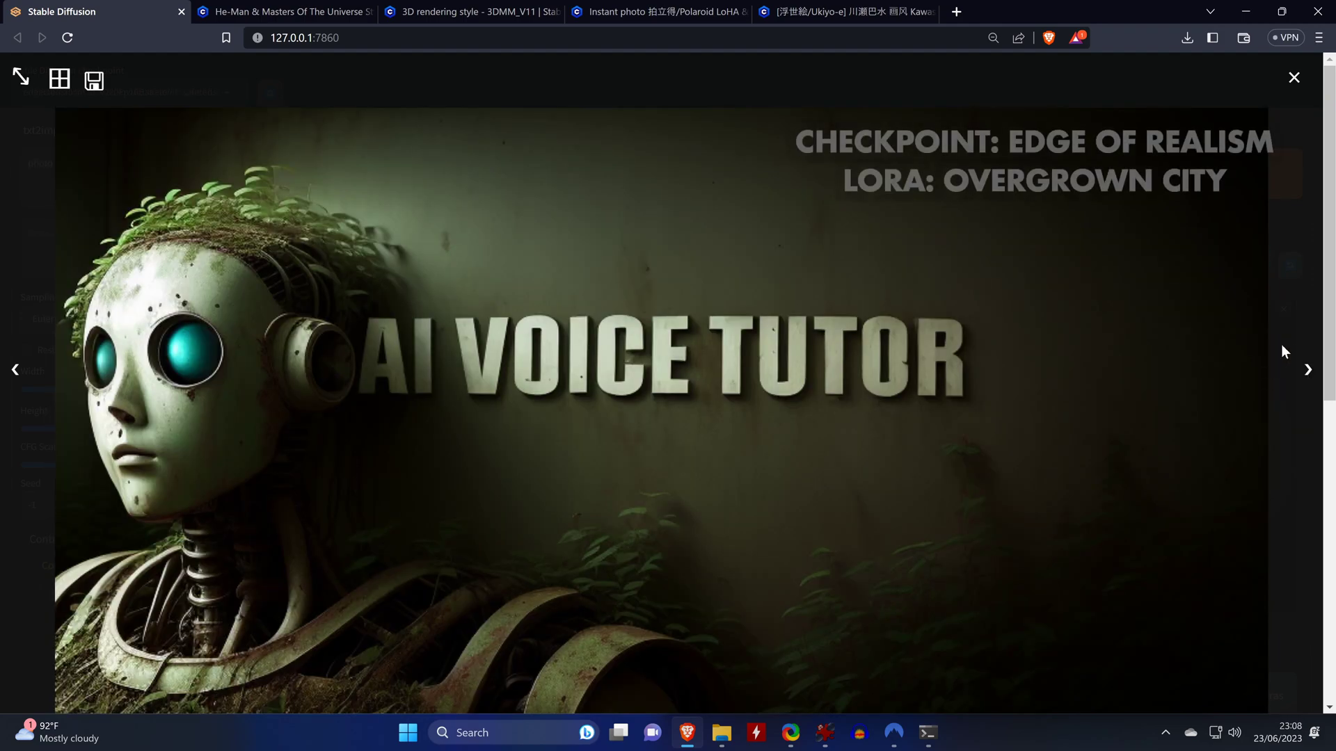
{"action": "left_click", "coordinate": [1304, 371]}
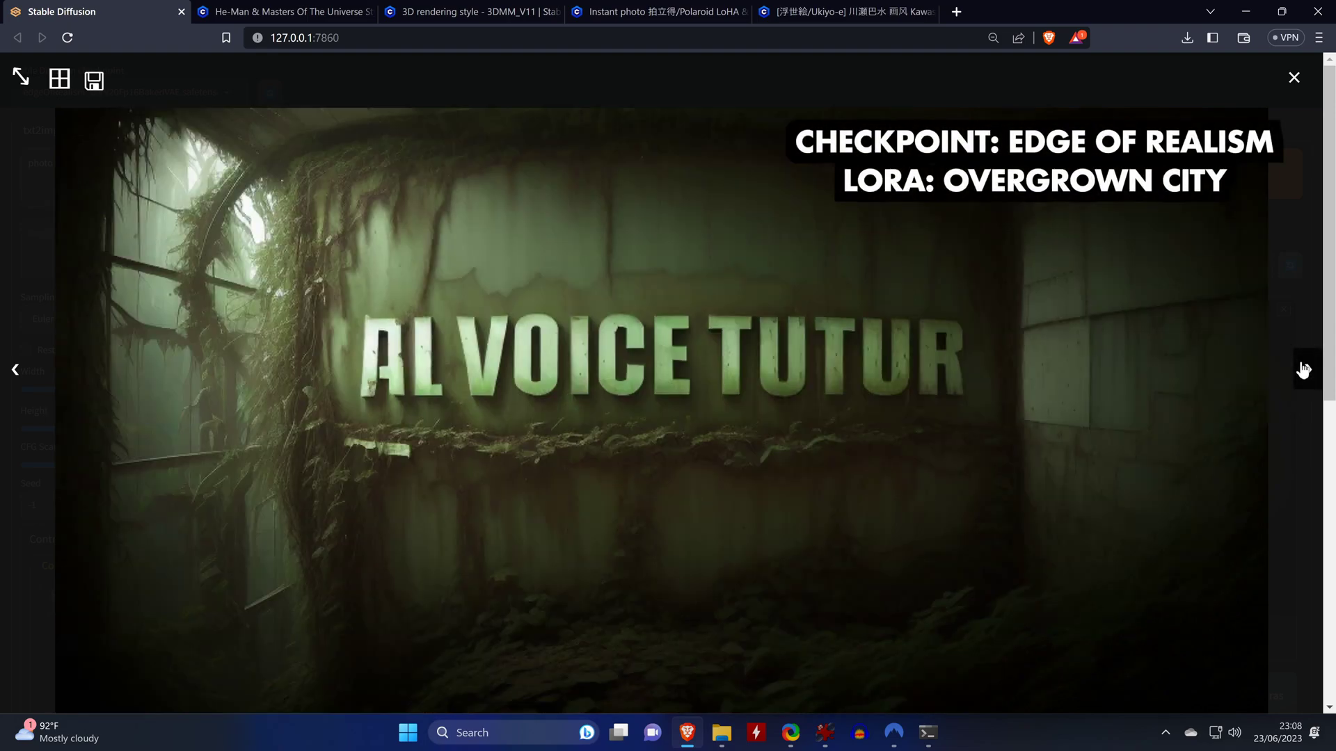
{"action": "left_click", "coordinate": [1304, 370]}
{"action": "left_click", "coordinate": [1304, 371]}
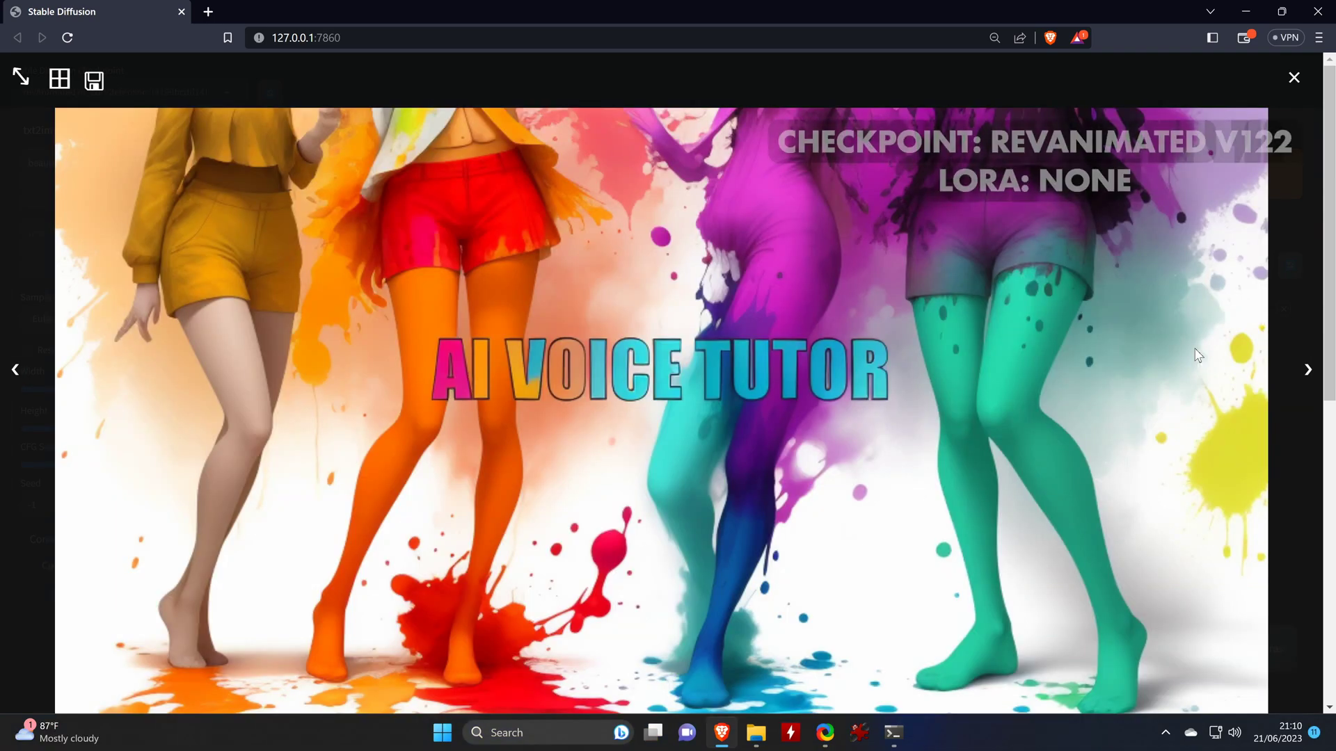
{"action": "left_click", "coordinate": [1307, 372]}
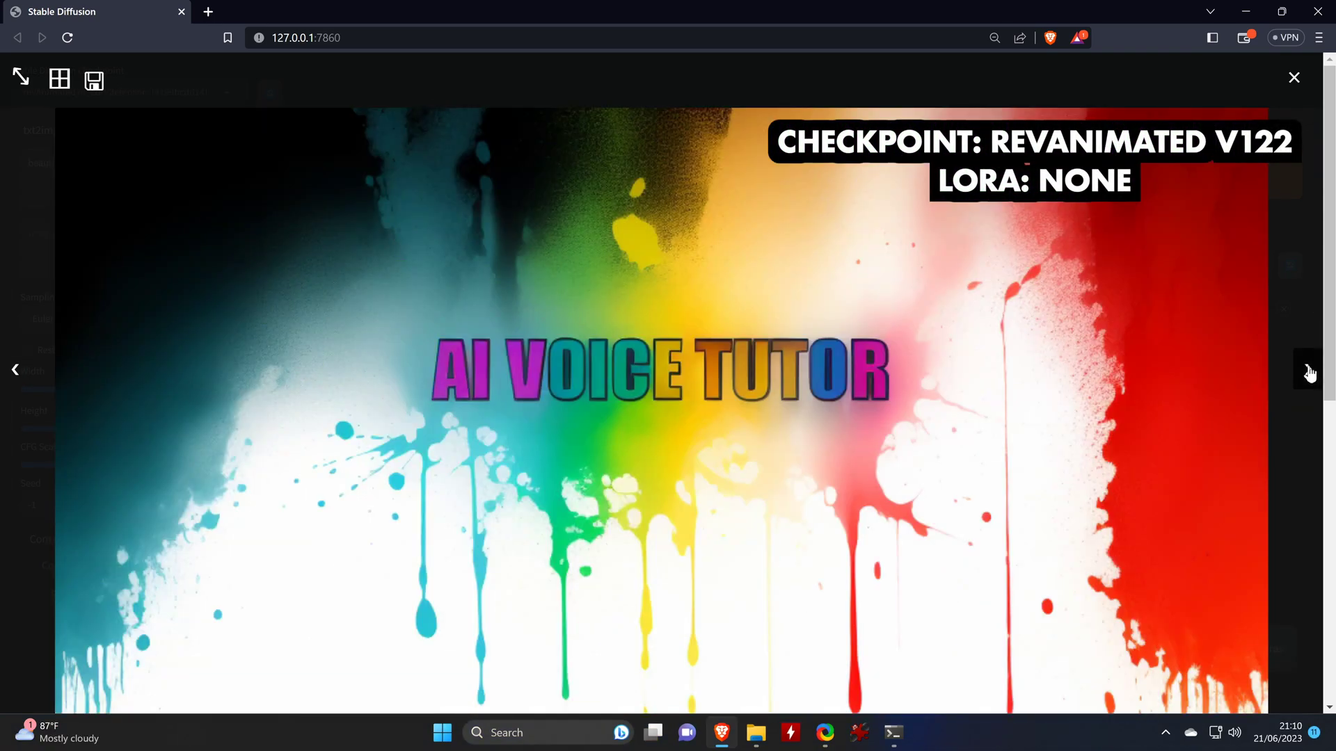
{"action": "left_click", "coordinate": [1307, 373]}
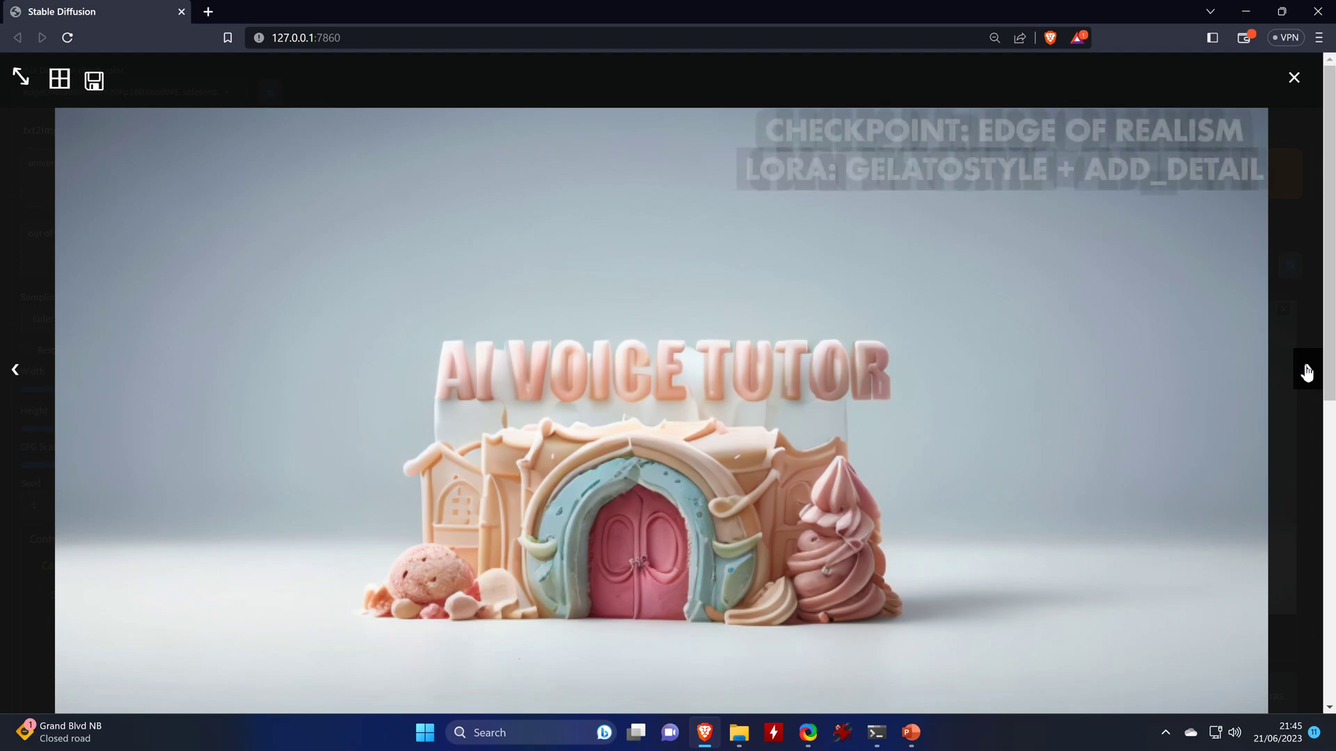
{"action": "left_click", "coordinate": [1306, 373]}
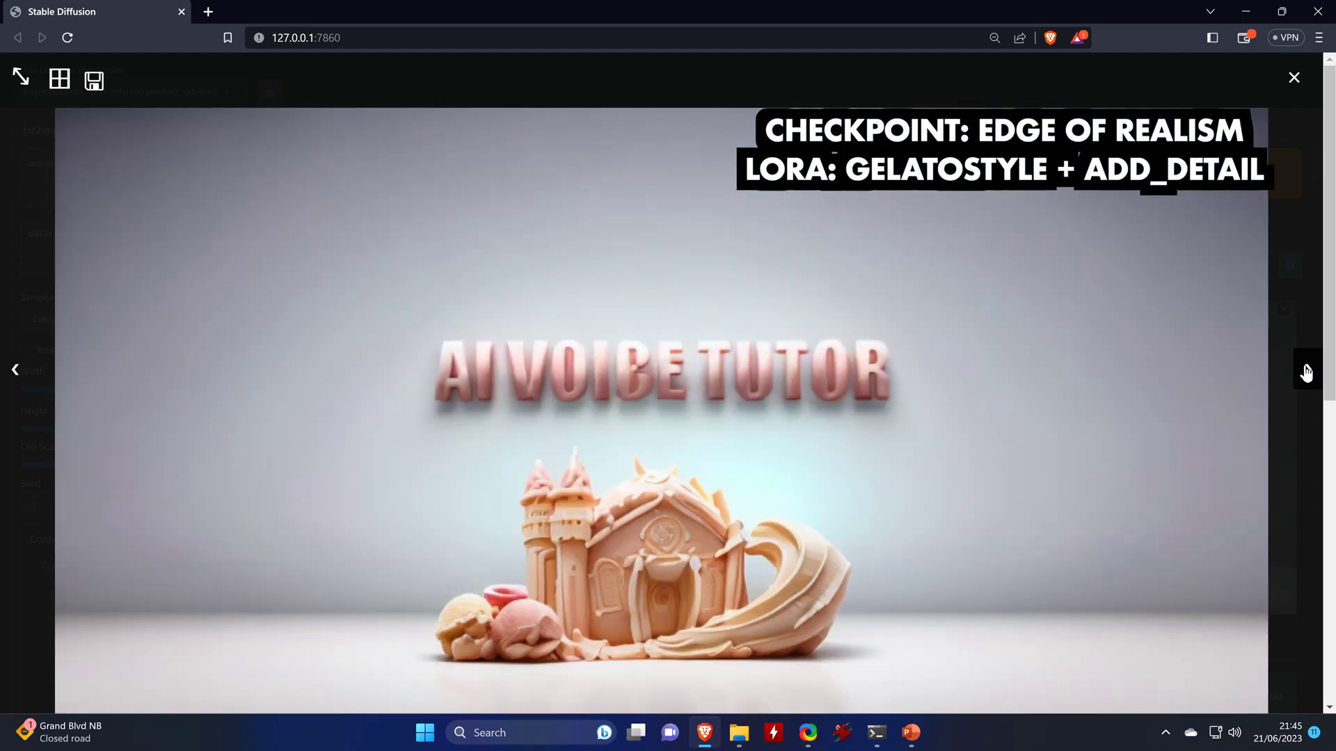
{"action": "left_click", "coordinate": [1306, 373]}
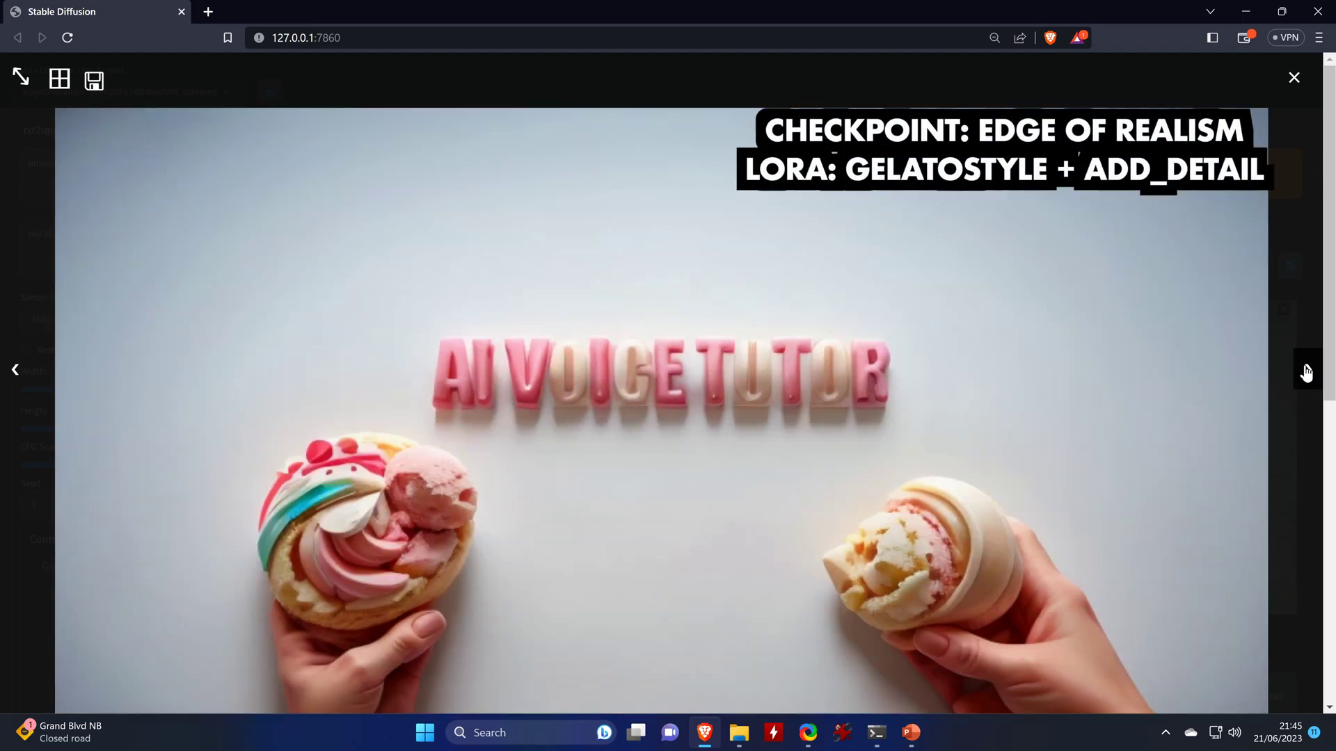
{"action": "left_click", "coordinate": [1307, 373]}
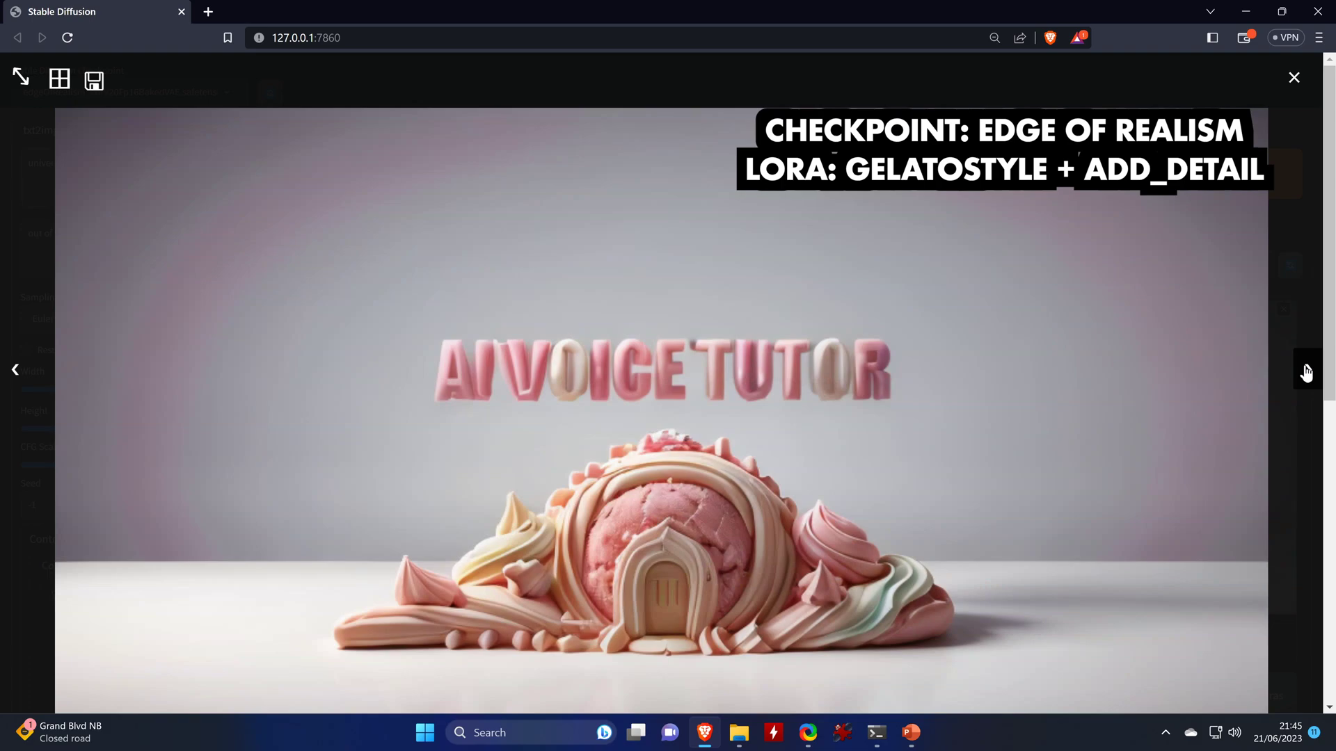
{"action": "left_click", "coordinate": [1307, 372]}
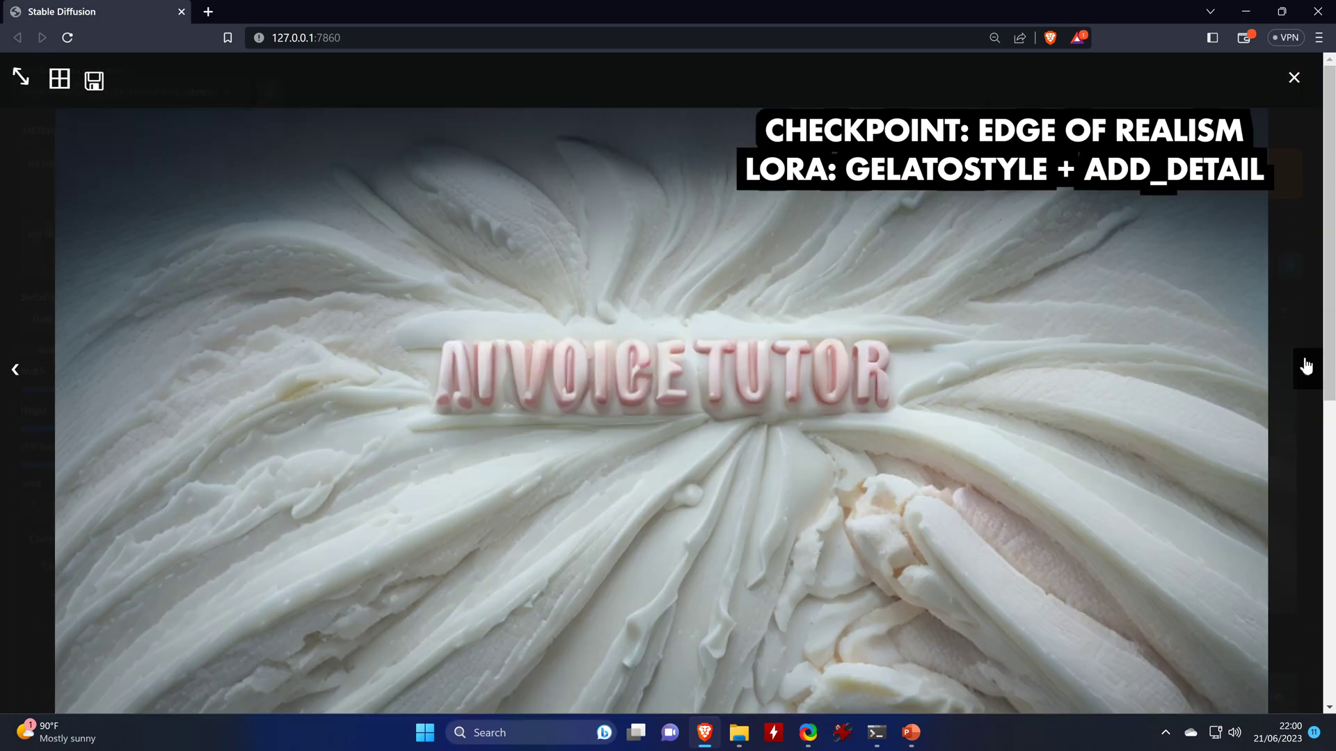
{"action": "left_click", "coordinate": [1306, 367]}
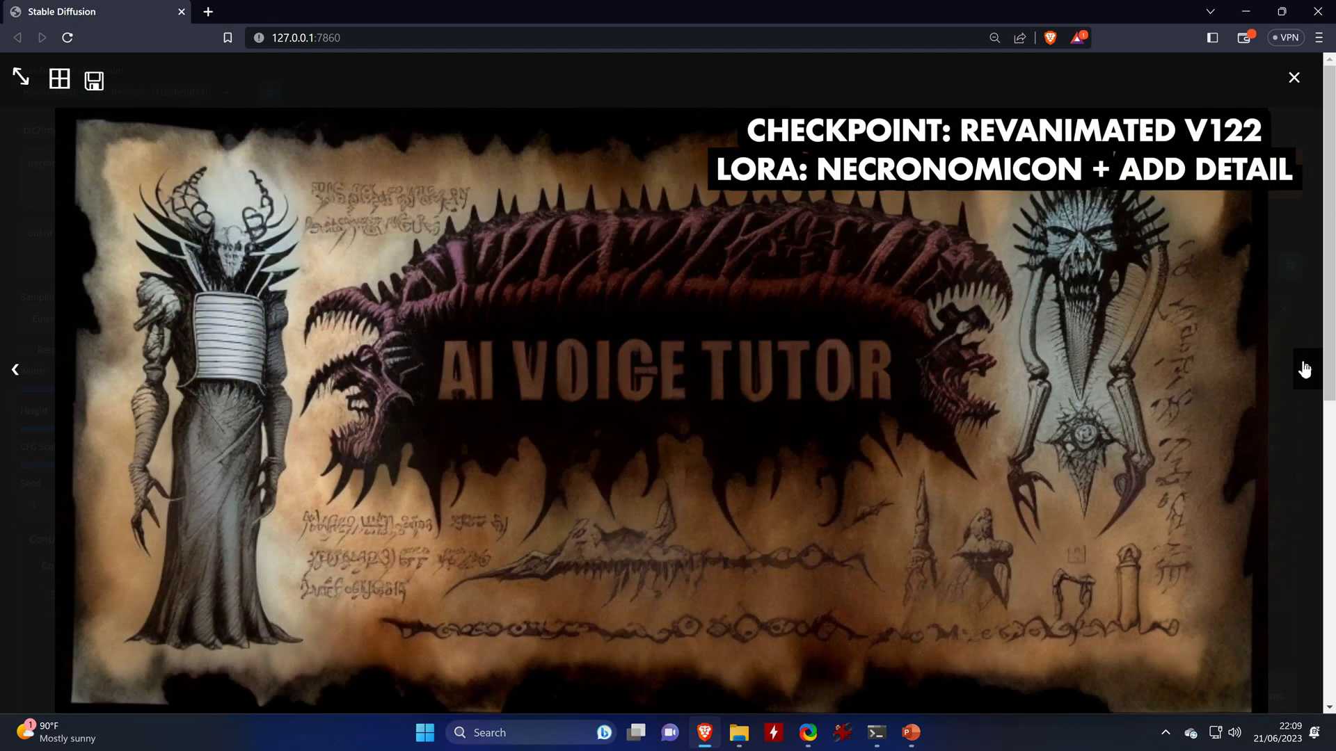
{"action": "left_click", "coordinate": [1305, 369]}
{"action": "left_click", "coordinate": [1305, 369]}
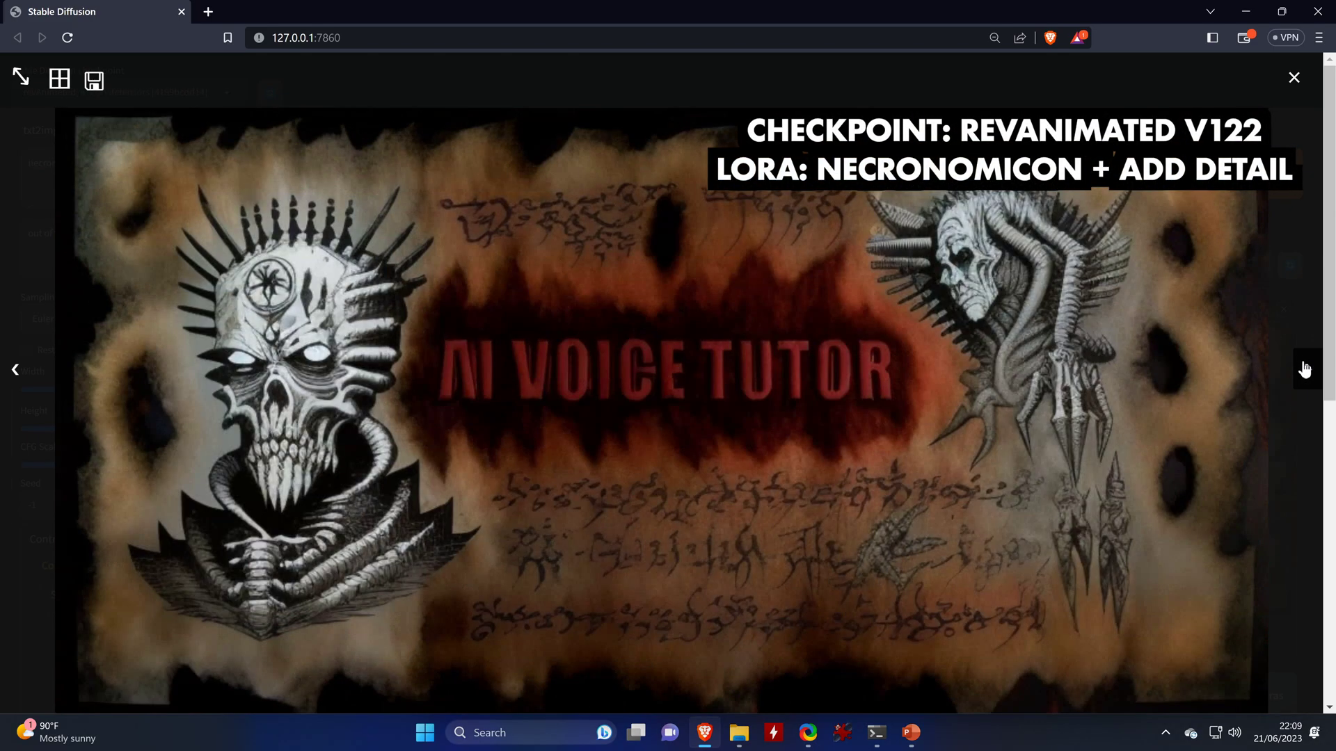
{"action": "left_click", "coordinate": [1305, 369]}
{"action": "left_click", "coordinate": [1305, 369]}
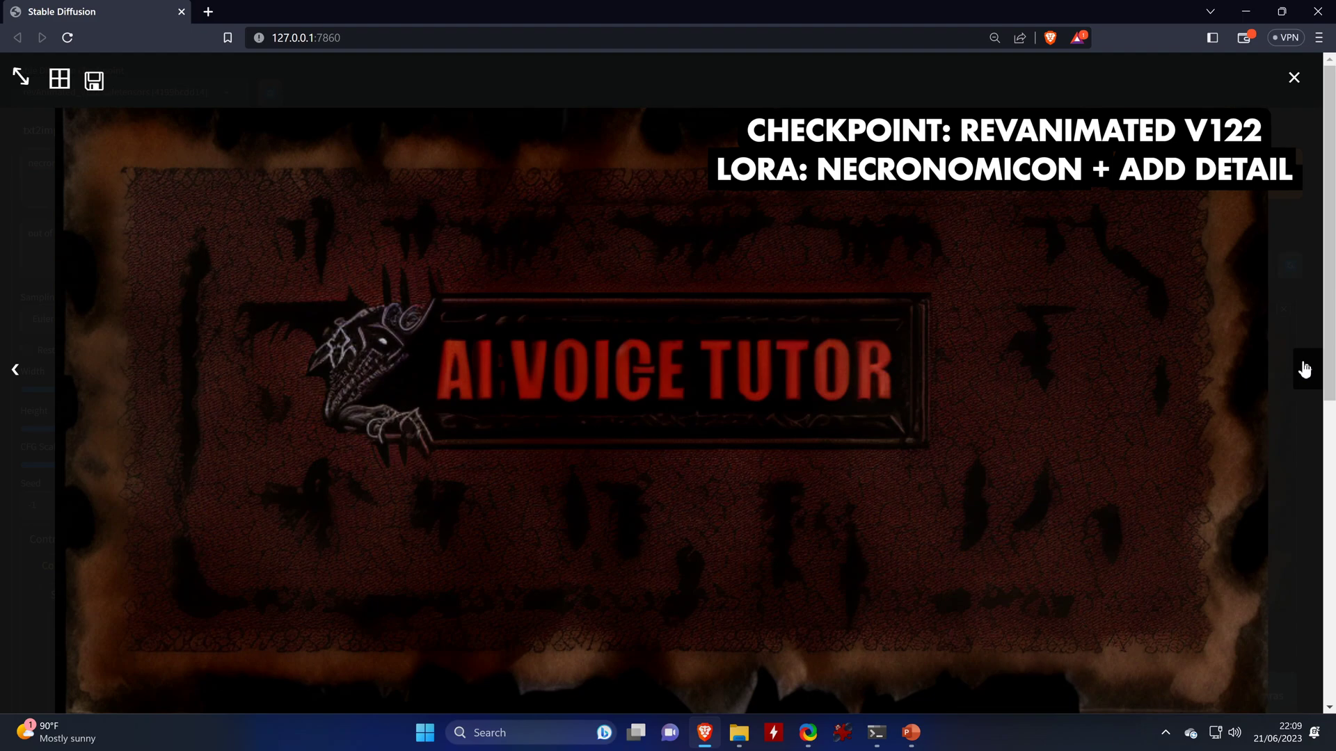
{"action": "left_click", "coordinate": [1304, 369]}
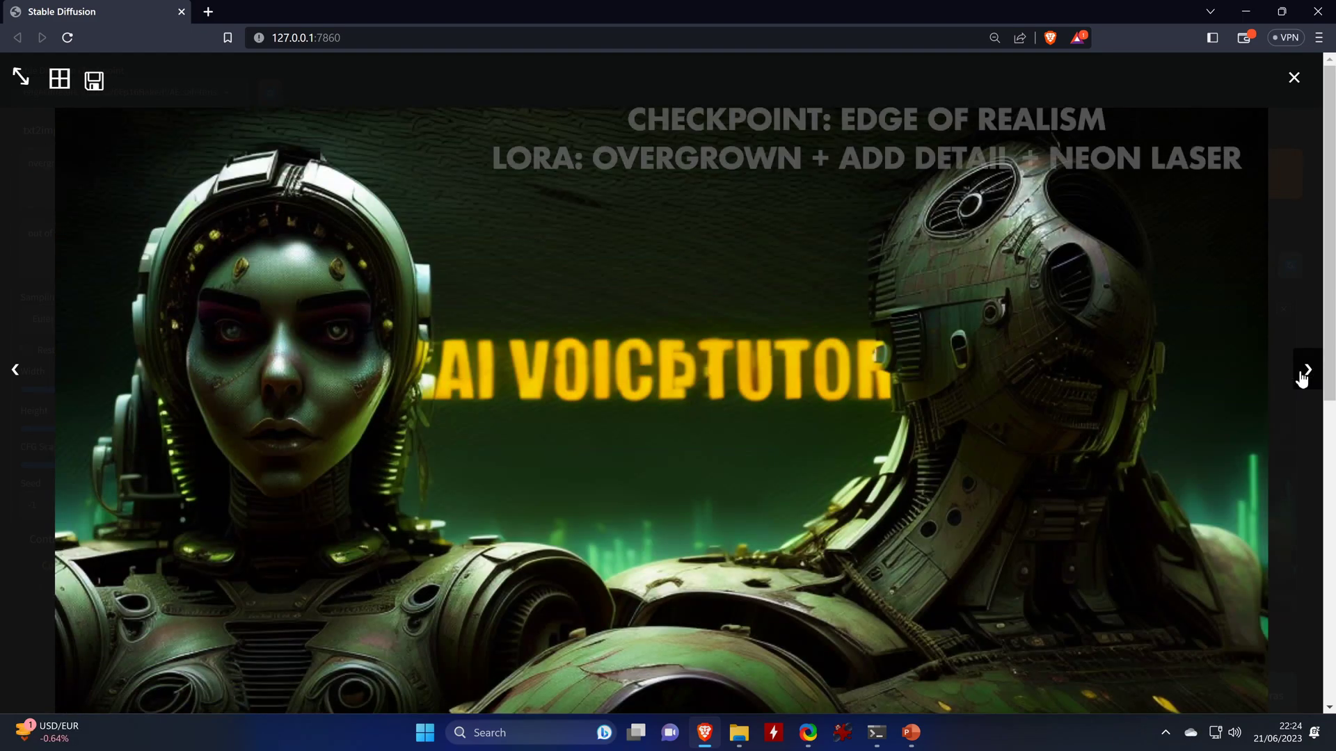
{"action": "left_click", "coordinate": [1304, 370]}
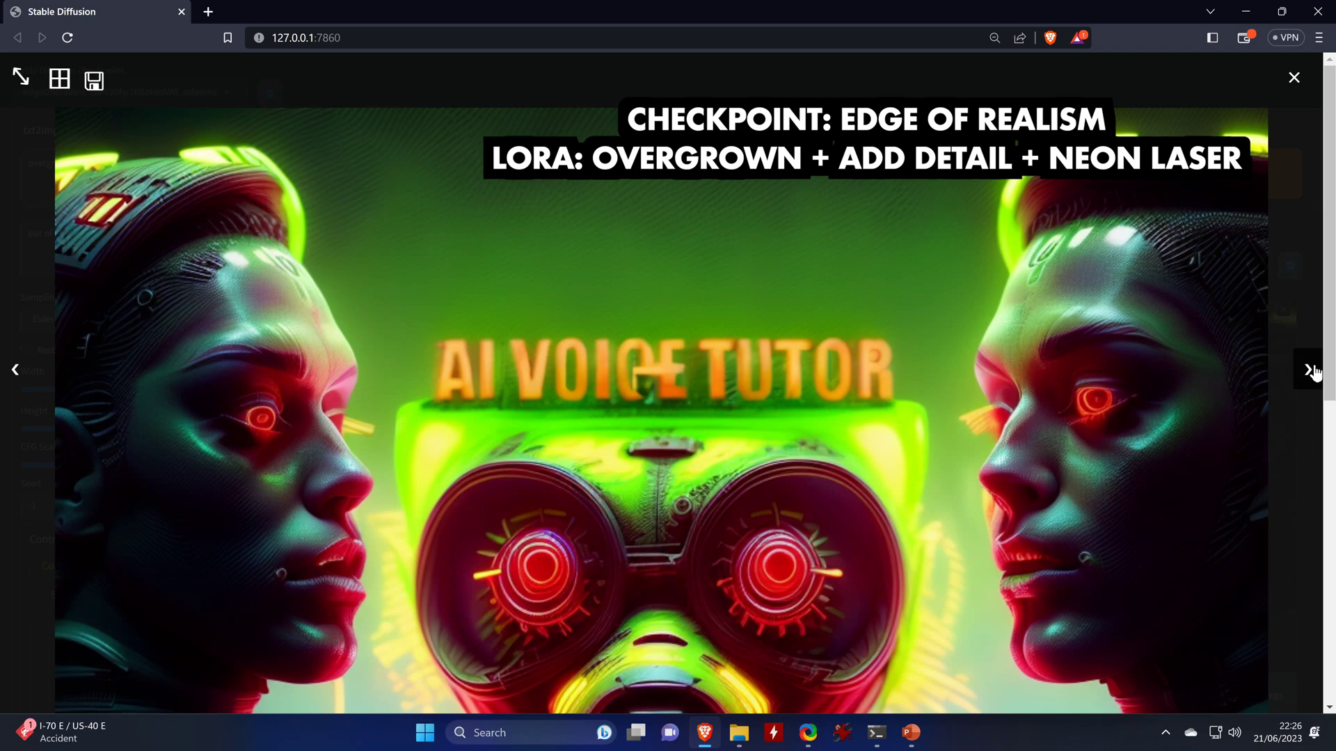
{"action": "left_click", "coordinate": [1308, 369]}
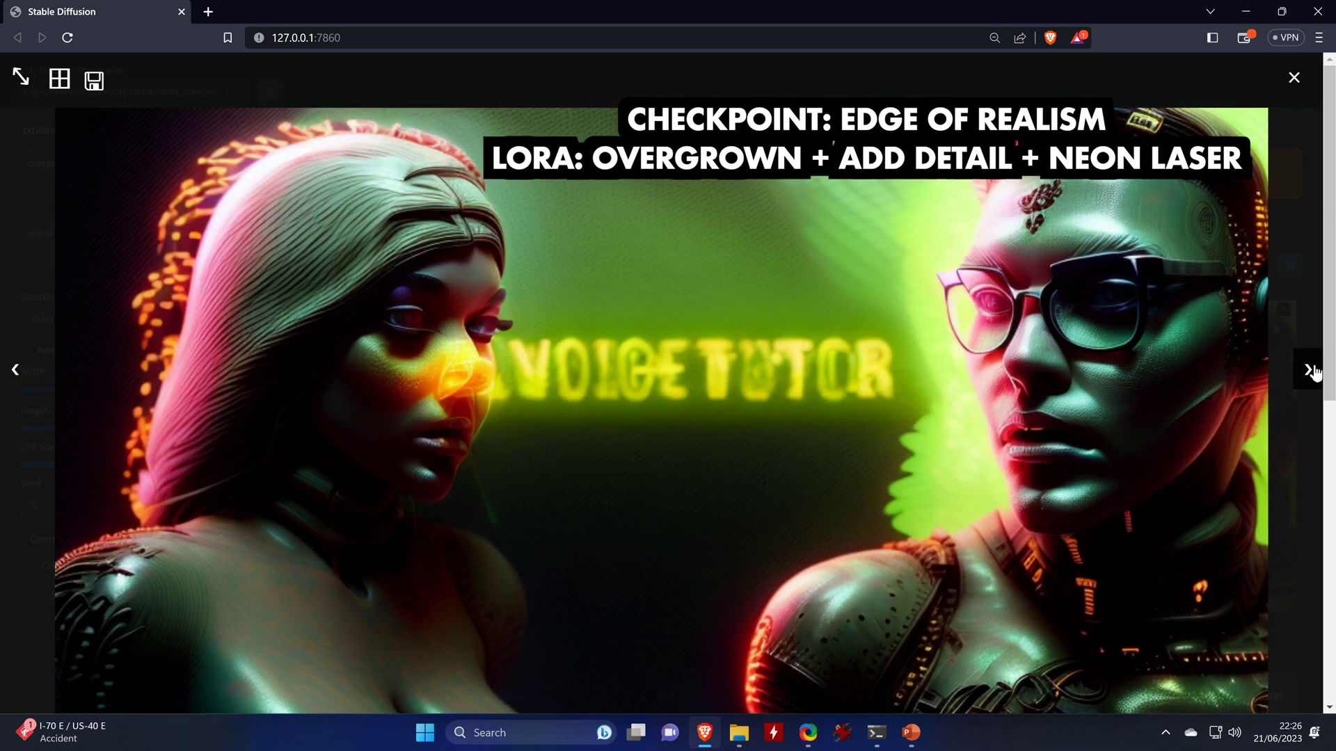
{"action": "left_click", "coordinate": [1308, 370]}
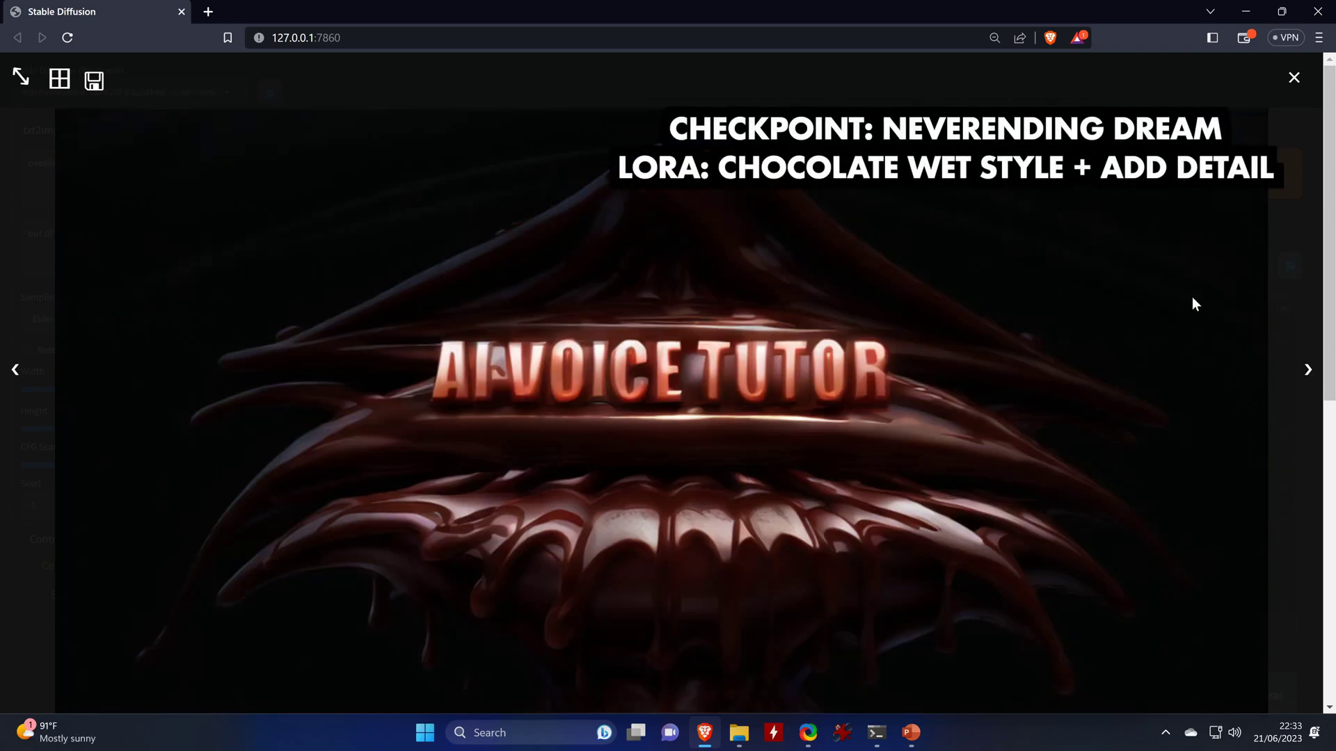
{"action": "left_click", "coordinate": [1307, 371]}
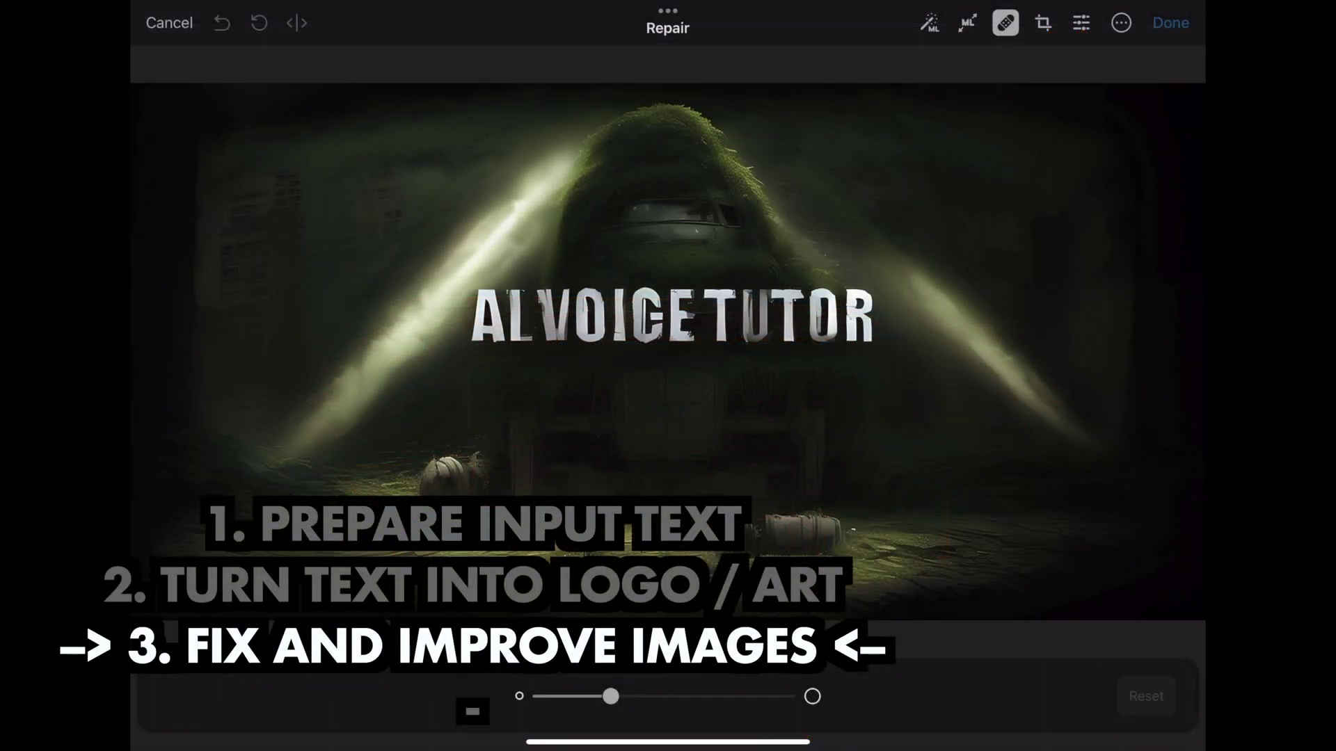
Remove the stray dot between the I and V with the Repair tool
{"action": "scroll", "coordinate": [499, 335], "scroll_direction": "up", "scroll_amount": 5}
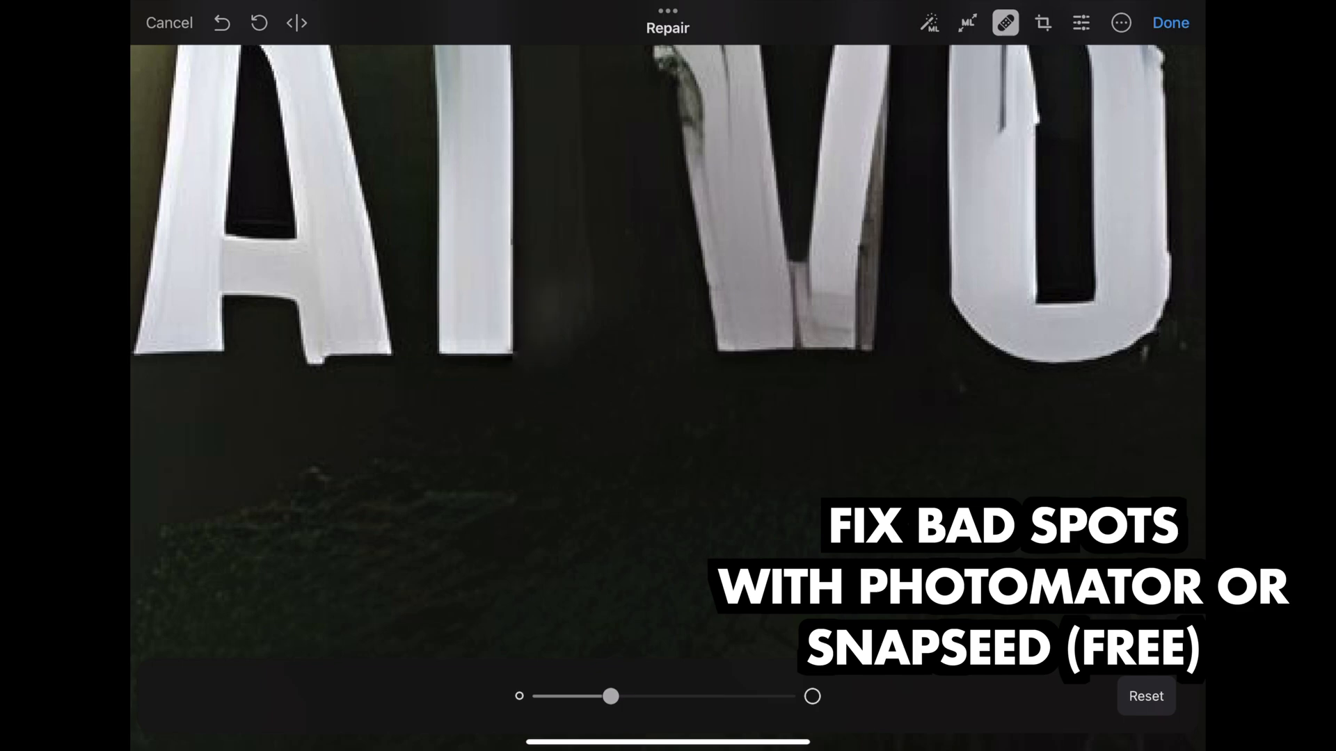
{"action": "scroll", "coordinate": [667, 347], "scroll_direction": "down", "scroll_amount": 5}
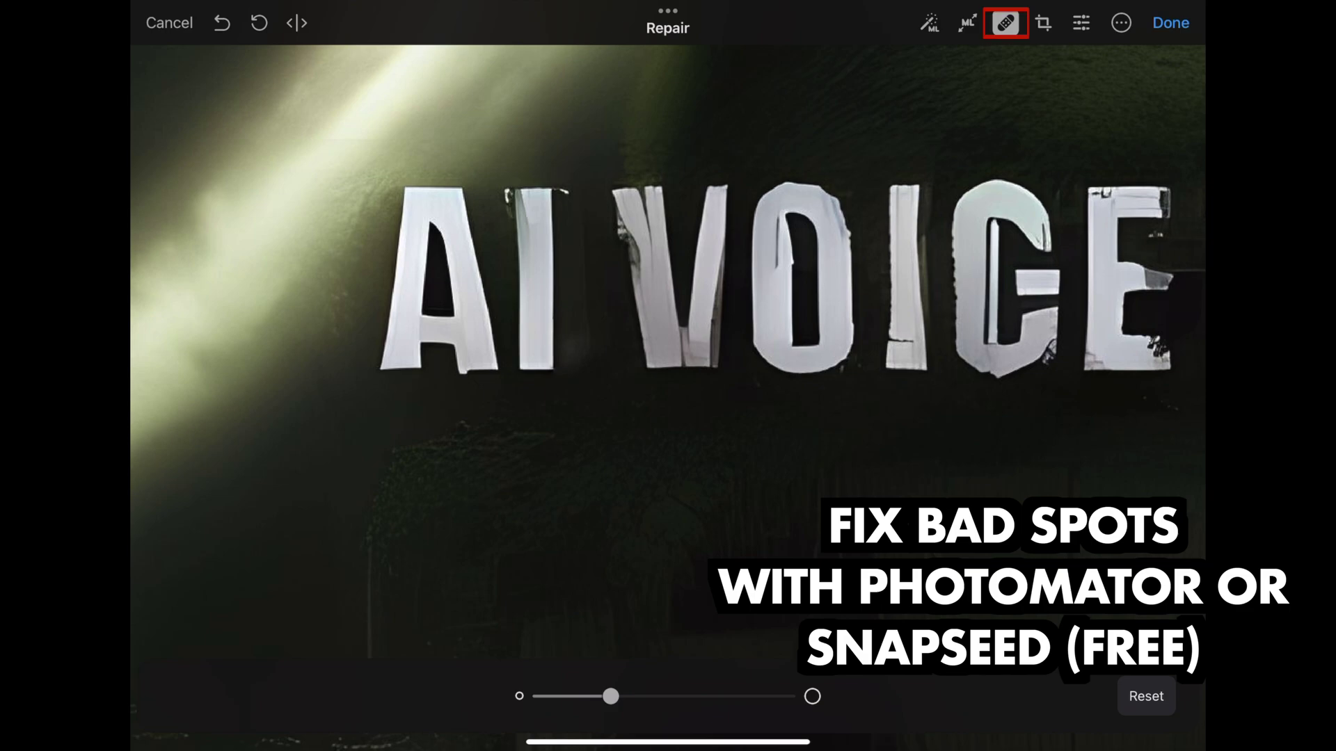
{"action": "left_click_drag", "start_coordinate": [582, 356], "coordinate": [582, 355]}
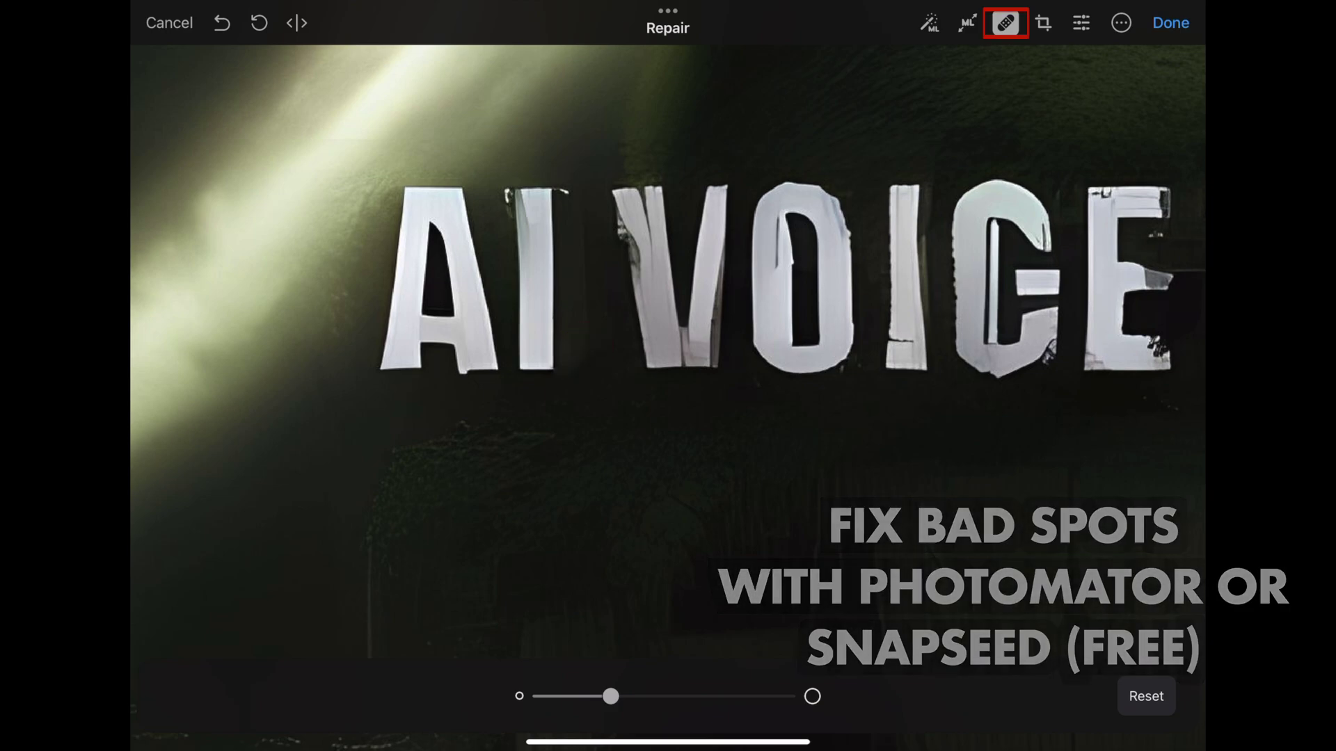
Erase the G's extra crossbar and clean the leftover marks beside the C
{"action": "scroll", "coordinate": [668, 334], "scroll_direction": "down", "scroll_amount": 3}
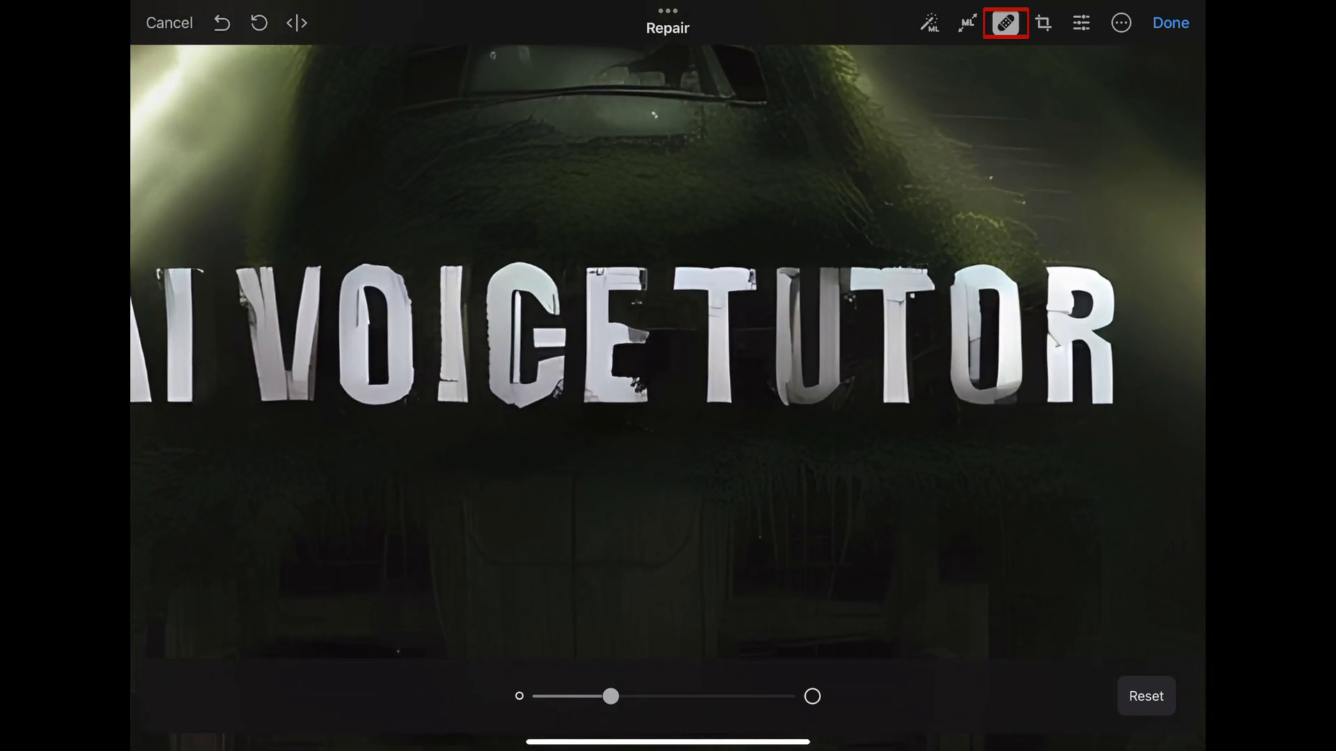
{"action": "scroll", "coordinate": [528, 339], "scroll_direction": "up", "scroll_amount": 5}
{"action": "mouse_move", "coordinate": [549, 326]}
{"action": "left_mouse_down"}
{"action": "mouse_move", "coordinate": [617, 322]}
{"action": "mouse_move", "coordinate": [612, 348]}
{"action": "mouse_move", "coordinate": [560, 358]}
{"action": "mouse_move", "coordinate": [628, 353]}
{"action": "left_mouse_up"}
{"action": "left_click", "coordinate": [628, 353]}
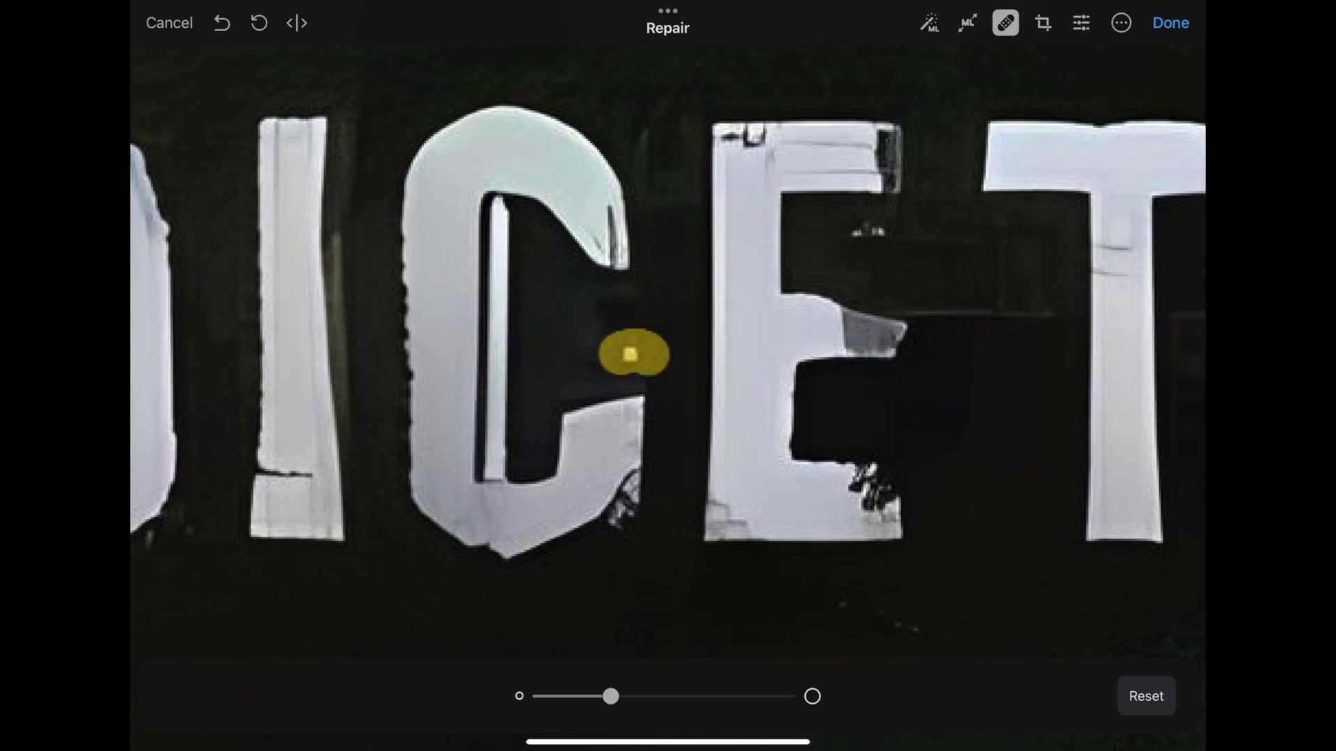
{"action": "left_click", "coordinate": [612, 329]}
{"action": "left_click", "coordinate": [623, 320]}
{"action": "scroll", "coordinate": [668, 341], "scroll_direction": "down", "scroll_amount": 2}
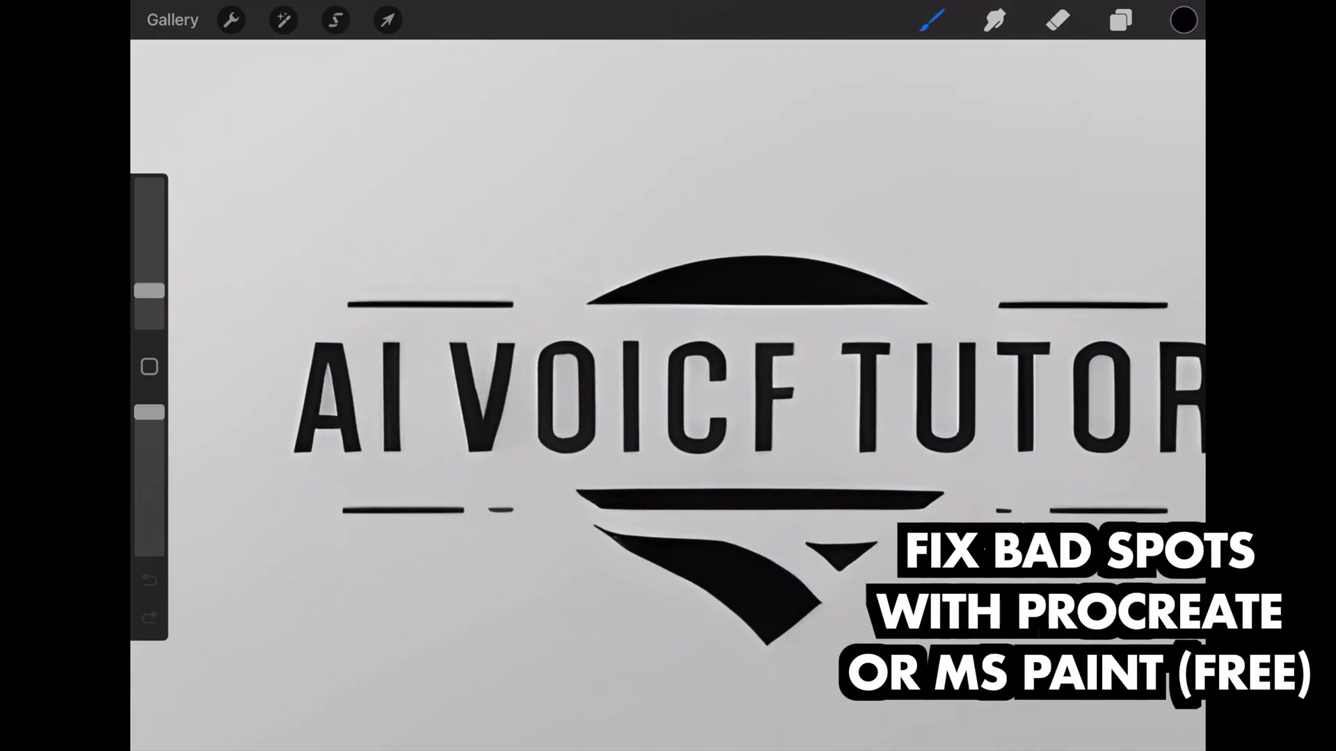
Rectangle-select the F's left stroke and copy it onto a new layer
{"action": "scroll", "coordinate": [668, 390], "scroll_direction": "up", "scroll_amount": 5}
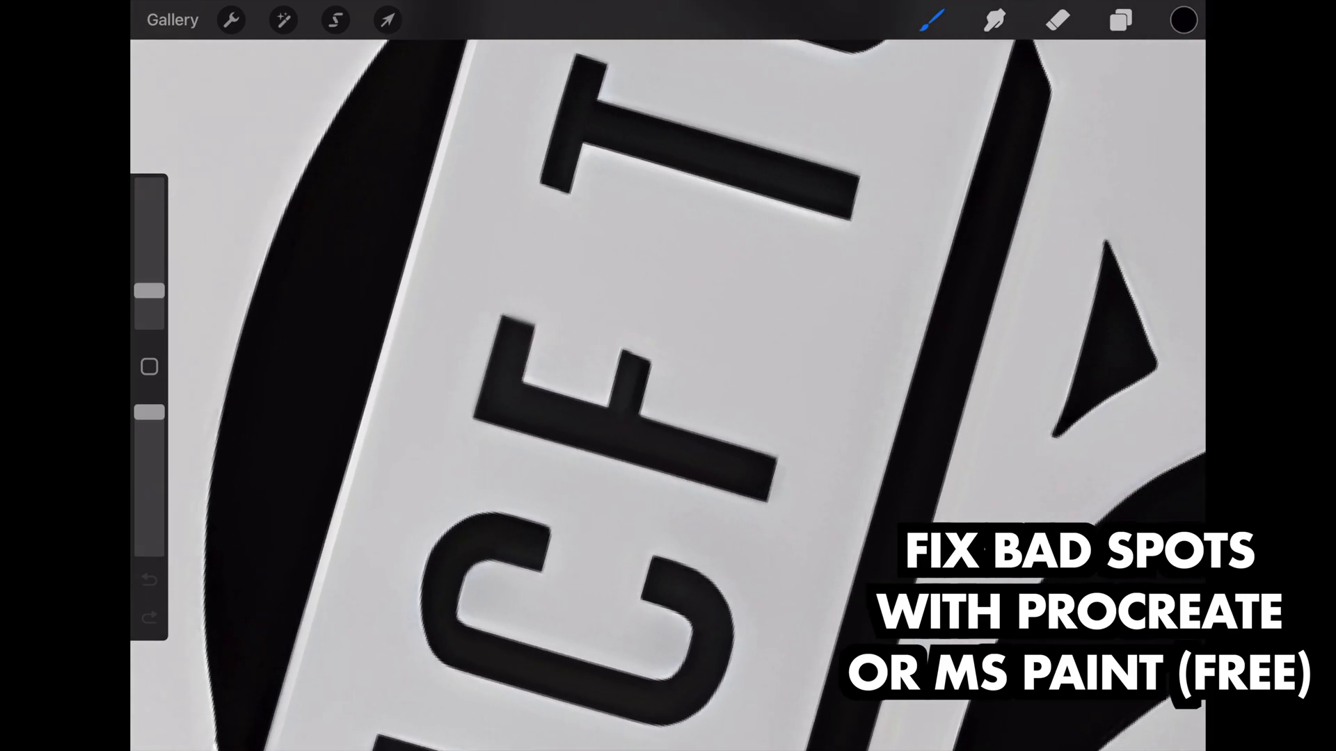
{"action": "scroll", "coordinate": [626, 390], "scroll_direction": "up", "scroll_amount": 5}
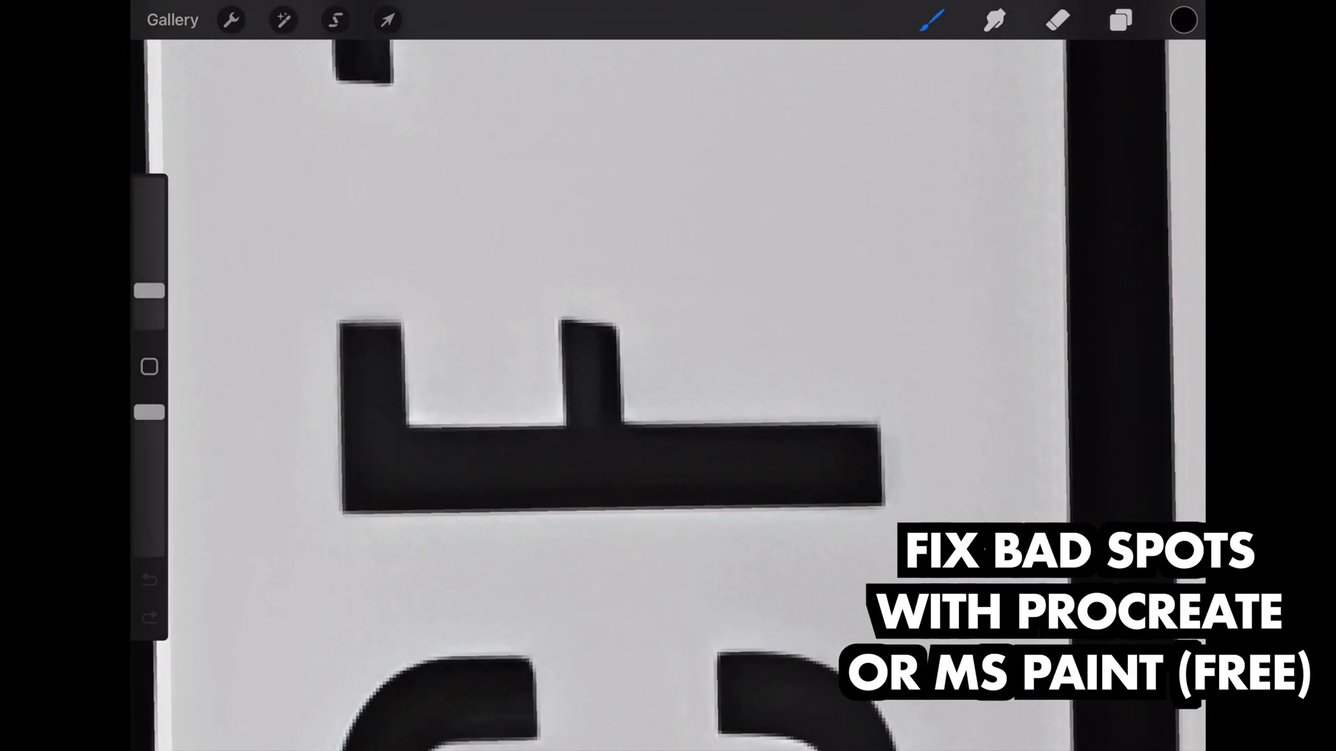
{"action": "scroll", "coordinate": [633, 411], "scroll_direction": "up", "scroll_amount": 2}
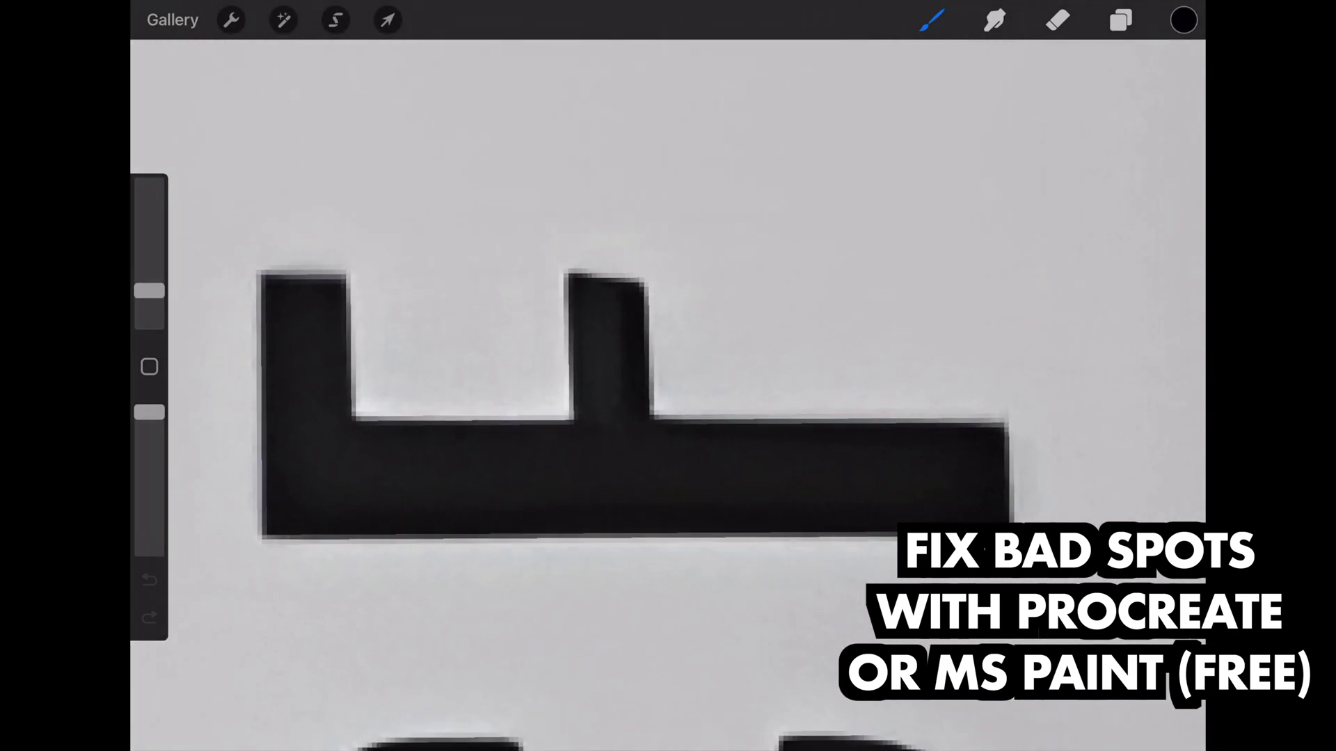
{"action": "left_click", "coordinate": [335, 20]}
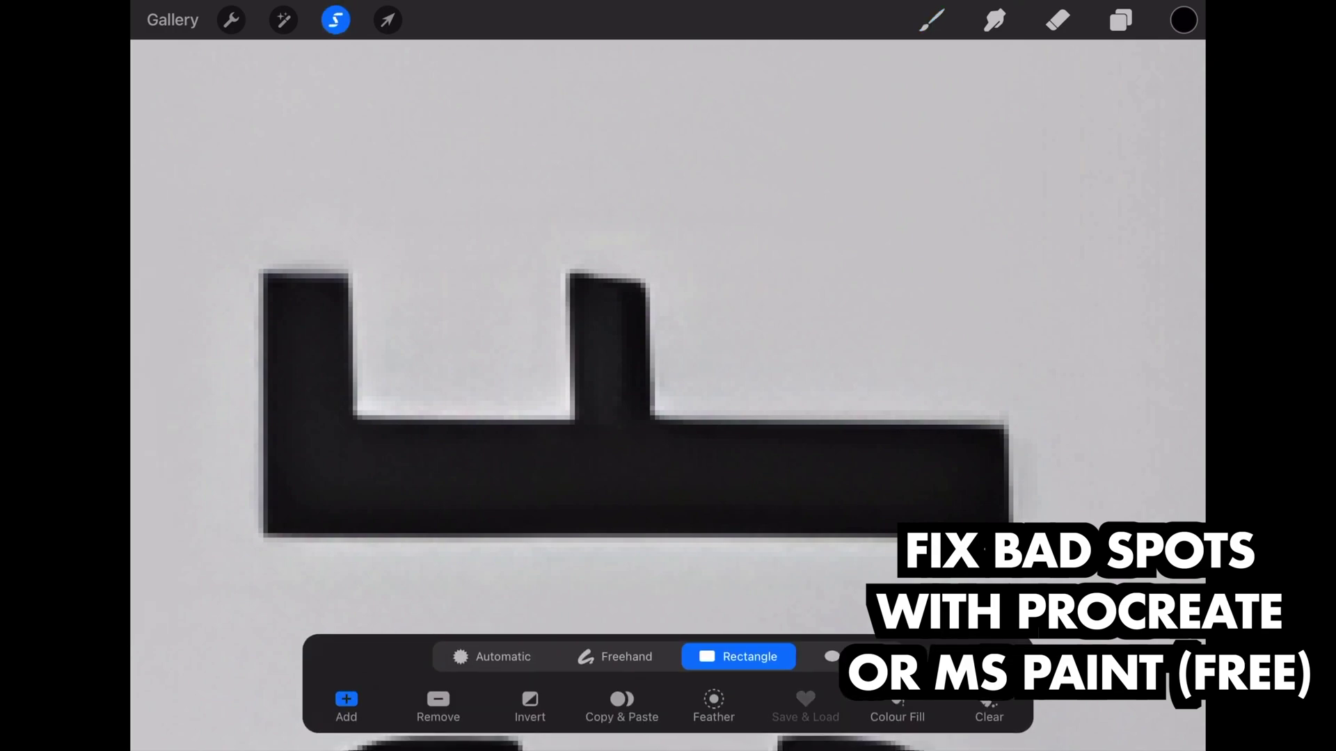
{"action": "mouse_move", "coordinate": [229, 249]}
{"action": "left_mouse_down"}
{"action": "mouse_move", "coordinate": [240, 299]}
{"action": "mouse_move", "coordinate": [381, 561]}
{"action": "left_mouse_up"}
{"action": "left_click", "coordinate": [621, 702]}
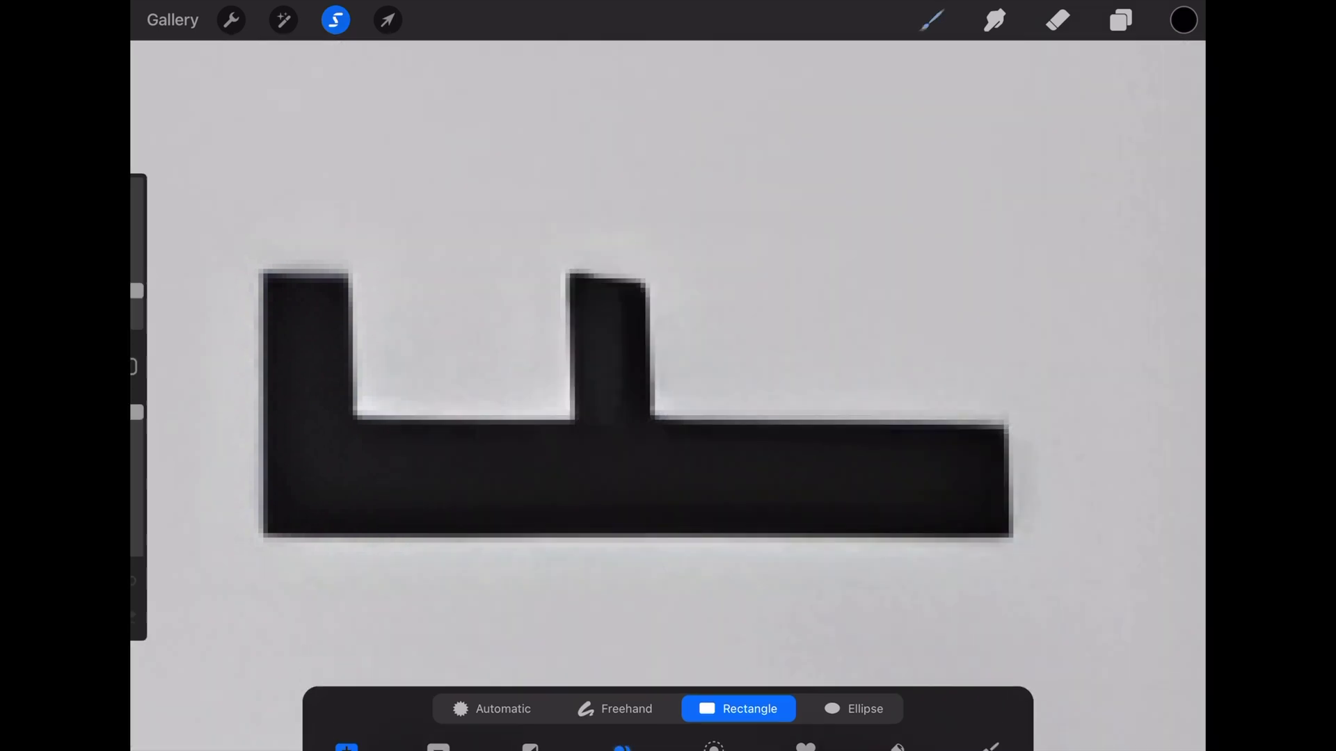
{"action": "left_click", "coordinate": [932, 19]}
Move the copied stroke to the letter's right end so it forms an E
{"action": "left_click", "coordinate": [388, 19]}
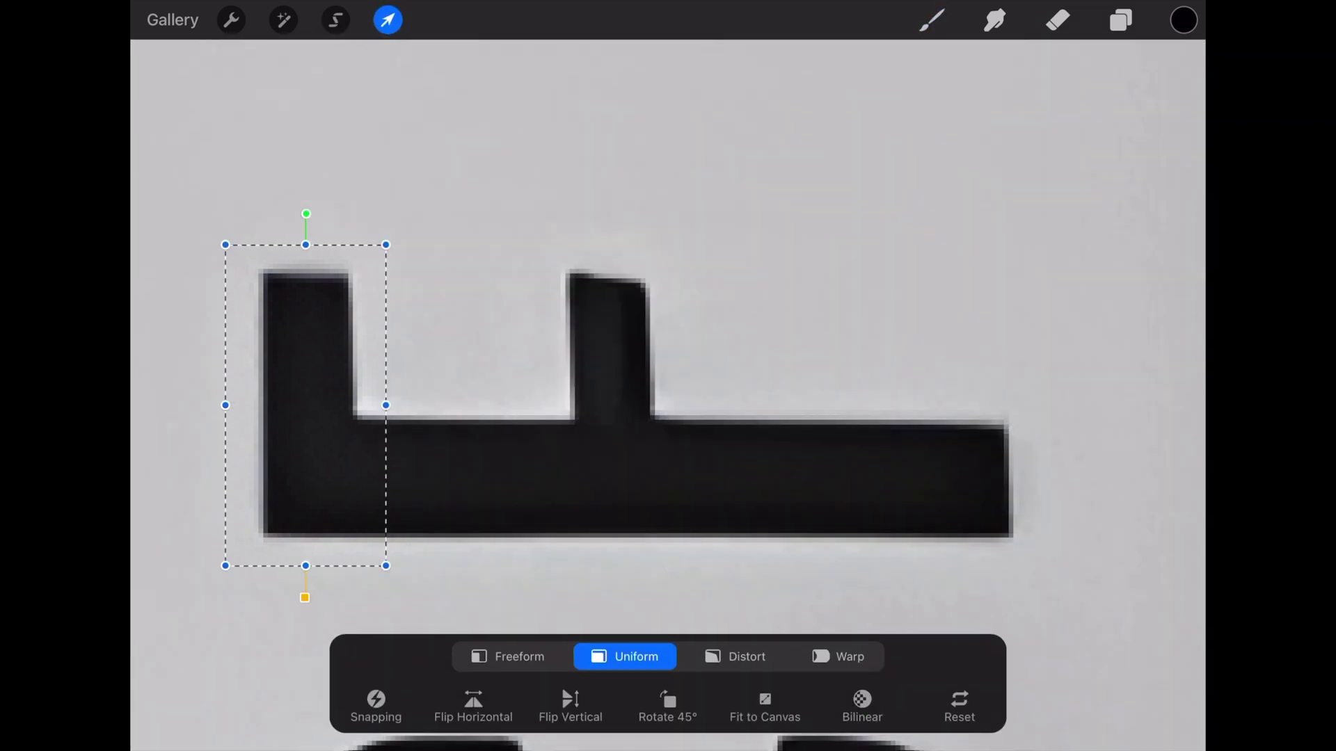
{"action": "left_click_drag", "start_coordinate": [306, 405], "coordinate": [1042, 407]}
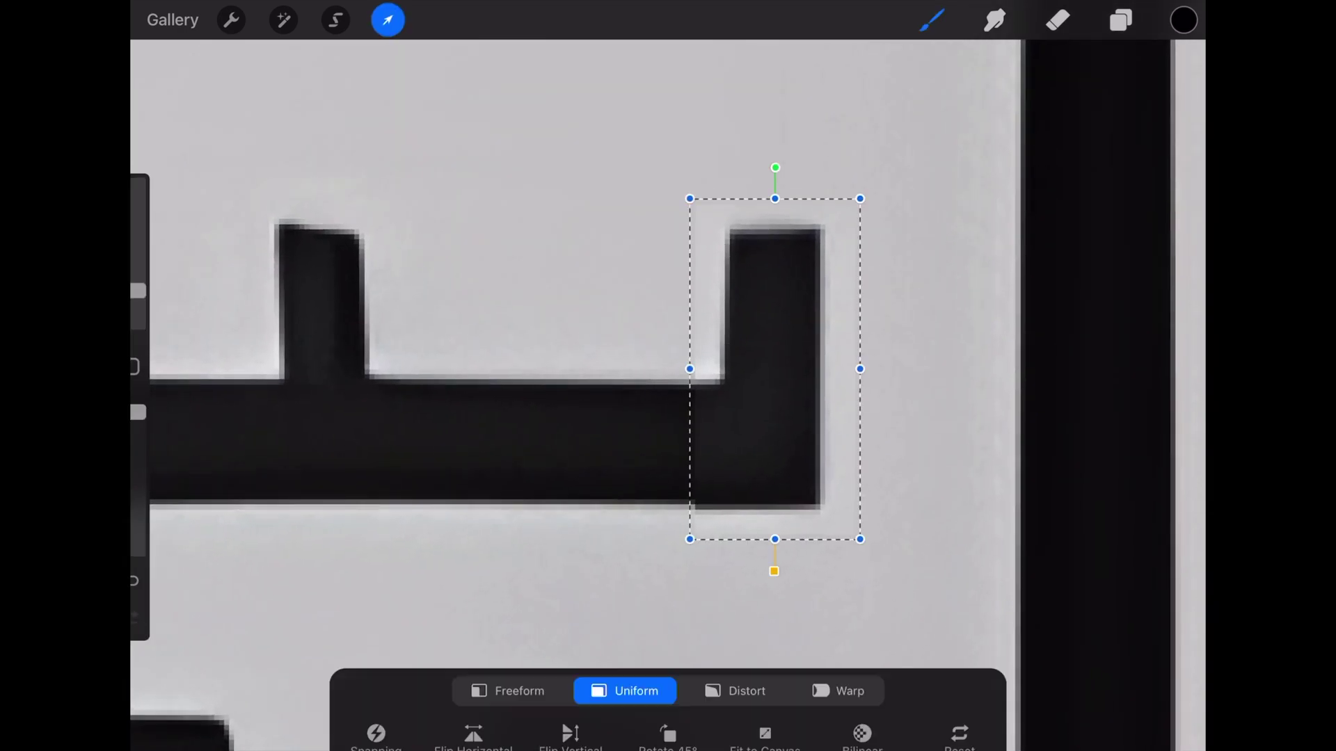
{"action": "left_click_drag", "start_coordinate": [774, 369], "coordinate": [695, 364]}
{"action": "left_click", "coordinate": [932, 20]}
{"action": "scroll", "coordinate": [668, 376], "scroll_direction": "down", "scroll_amount": 5}
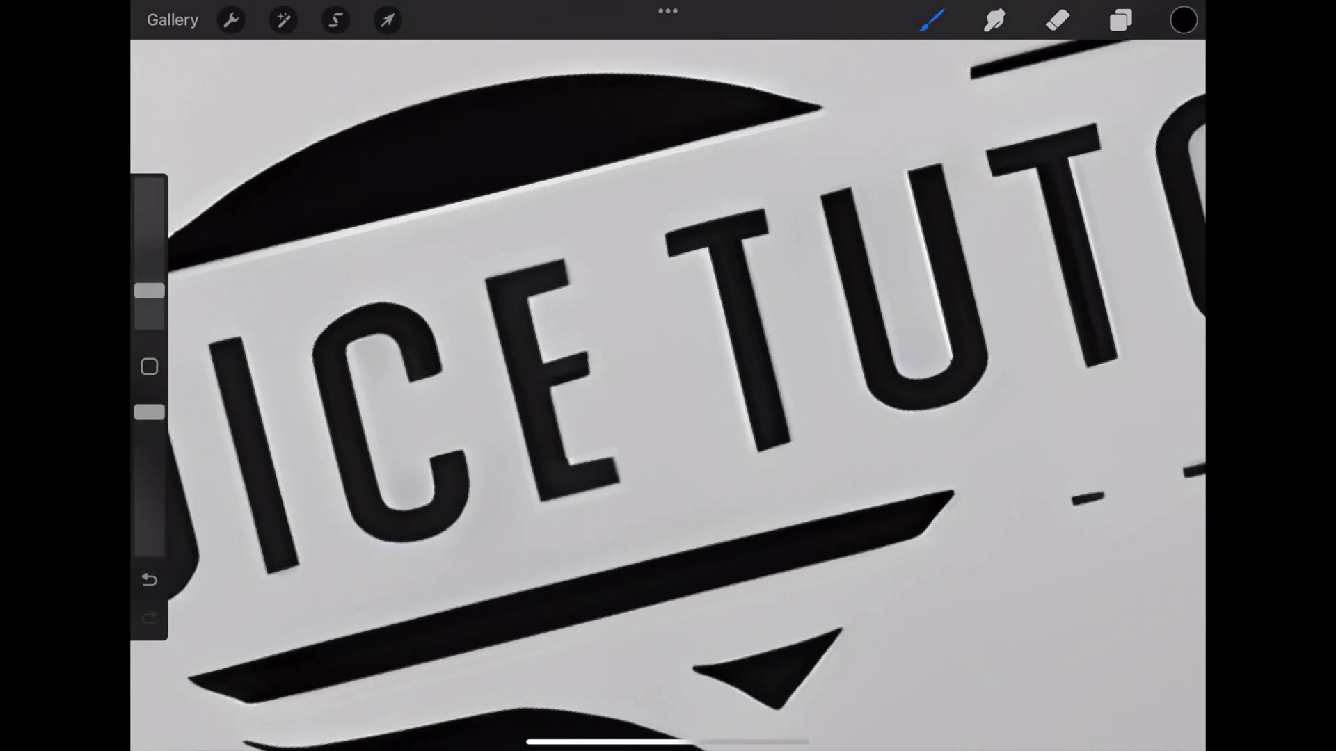
{"action": "scroll", "coordinate": [667, 375], "scroll_direction": "down", "scroll_amount": 5}
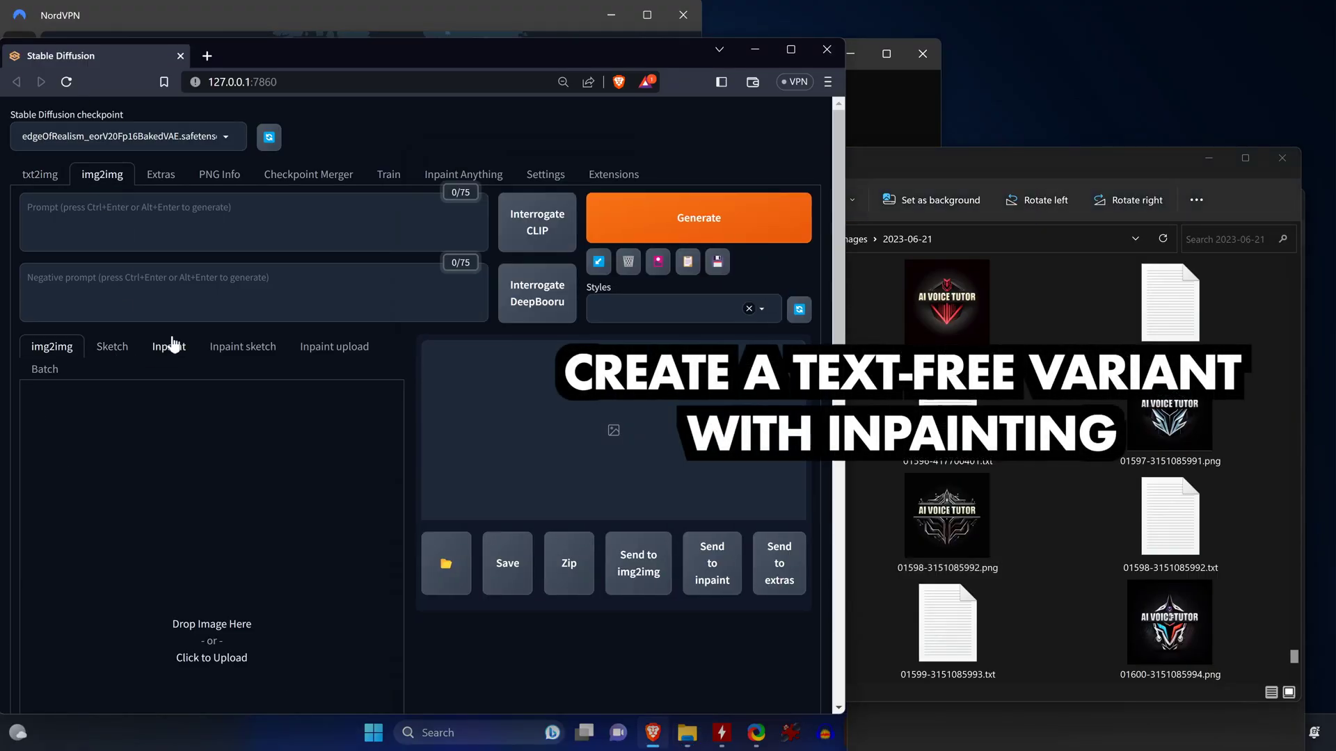
Switch to Inpaint and drop in the AI VOICE TUTOR logo image
{"action": "left_click", "coordinate": [173, 344]}
{"action": "scroll", "coordinate": [174, 343], "scroll_direction": "down", "scroll_amount": 1}
{"action": "left_click_drag", "start_coordinate": [1169, 417], "coordinate": [278, 487]}
Copy the logo's original prompt from its generation details into the prompt box
{"action": "double_click", "coordinate": [948, 431]}
{"action": "triple_click", "coordinate": [1020, 264]}
{"action": "key", "text": "ctrl+c"}
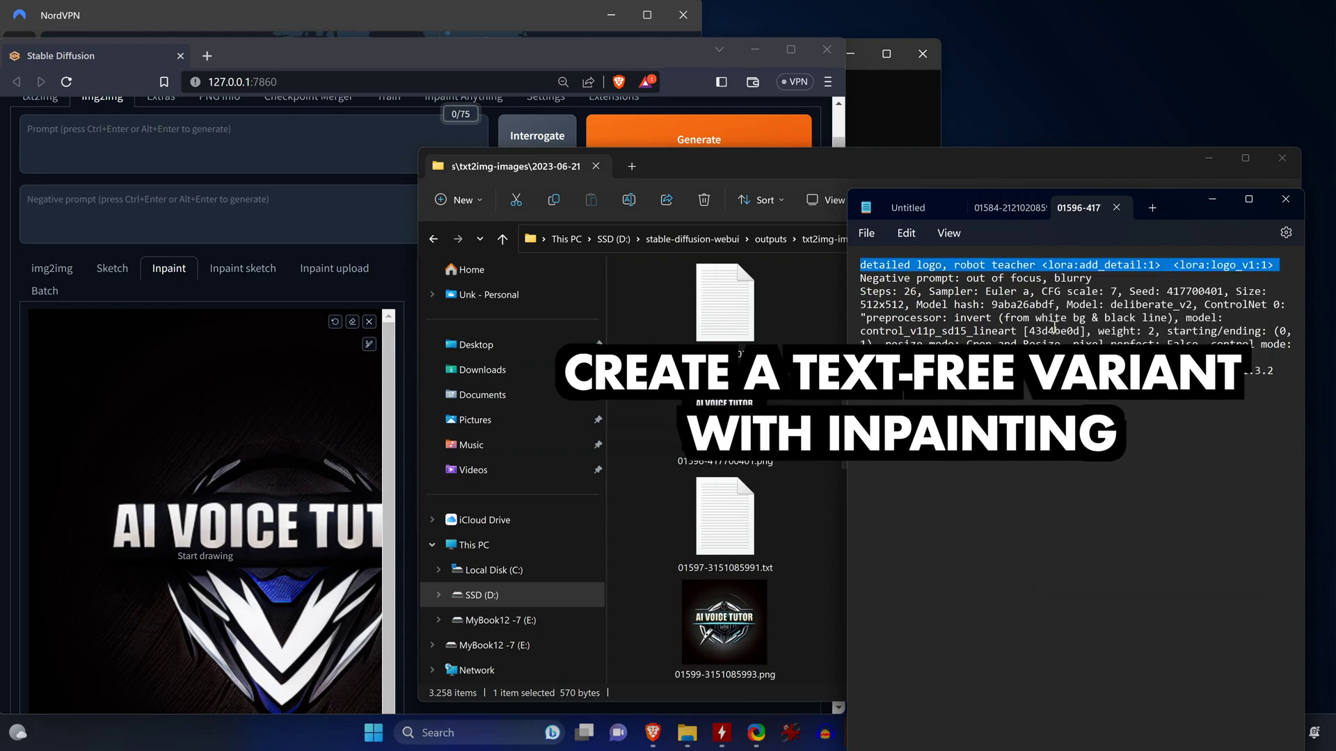
{"action": "right_click", "coordinate": [303, 154]}
{"action": "left_click", "coordinate": [428, 284]}
{"action": "left_click", "coordinate": [963, 279]}
Set the negative prompt to 'out of focus, blurry' and delete 'robot teacher' from the prompt
{"action": "left_click_drag", "start_coordinate": [965, 279], "coordinate": [1092, 279]}
{"action": "right_click", "coordinate": [1093, 280]}
{"action": "left_click", "coordinate": [1134, 376]}
{"action": "right_click", "coordinate": [122, 233]}
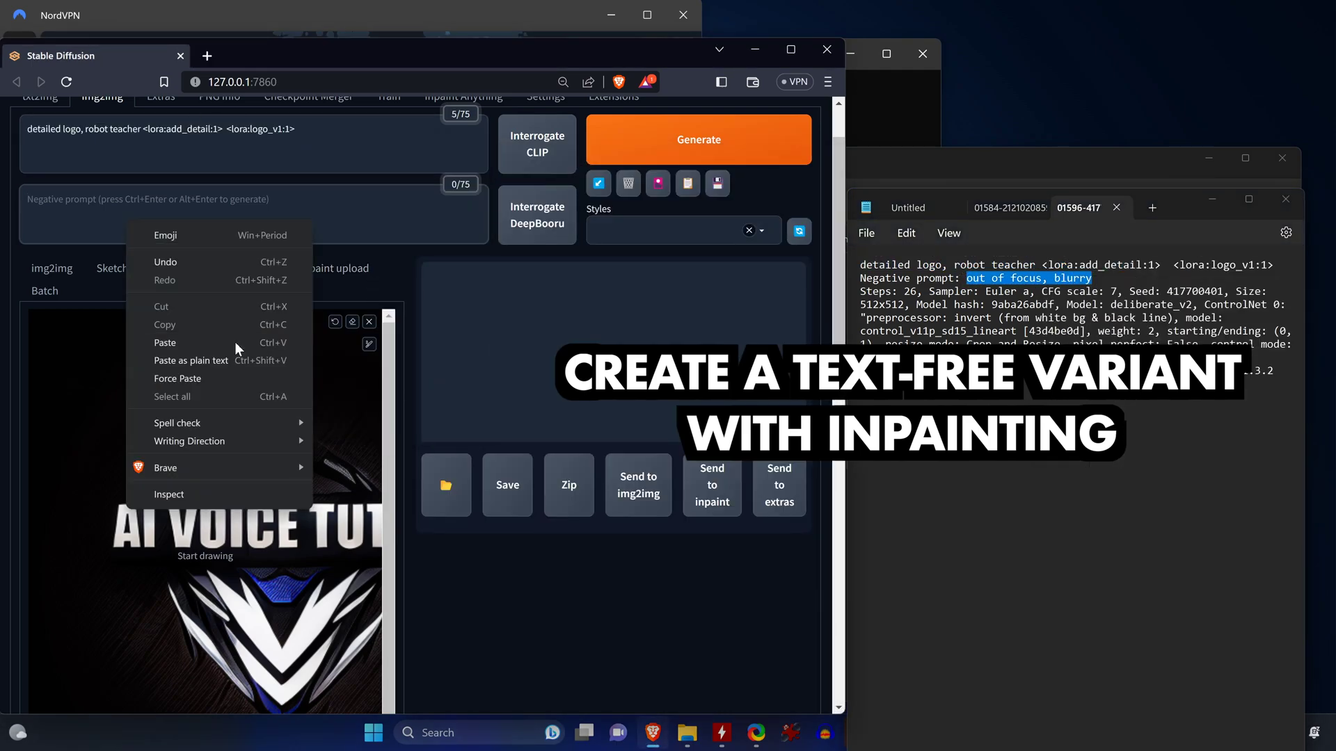
{"action": "left_click", "coordinate": [174, 352]}
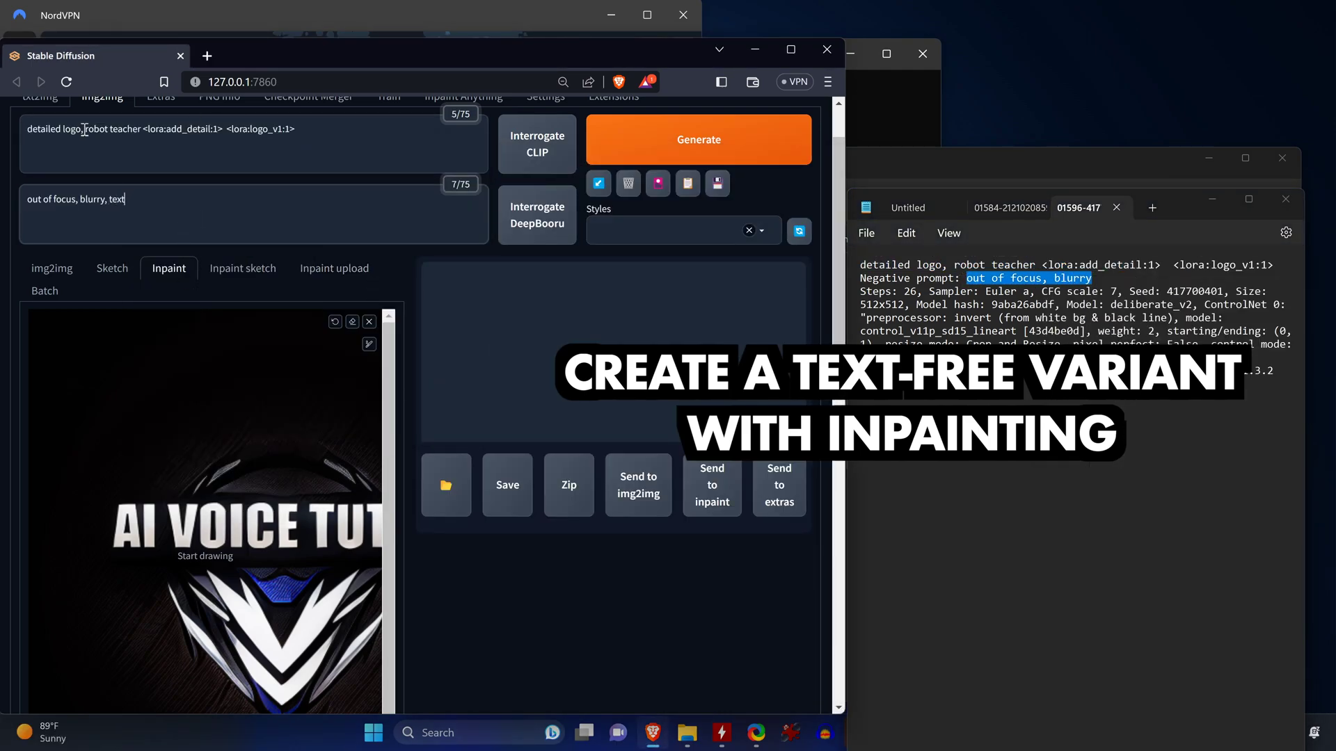
{"action": "left_click_drag", "start_coordinate": [84, 130], "coordinate": [145, 130]}
{"action": "key", "text": "BackSpace"}
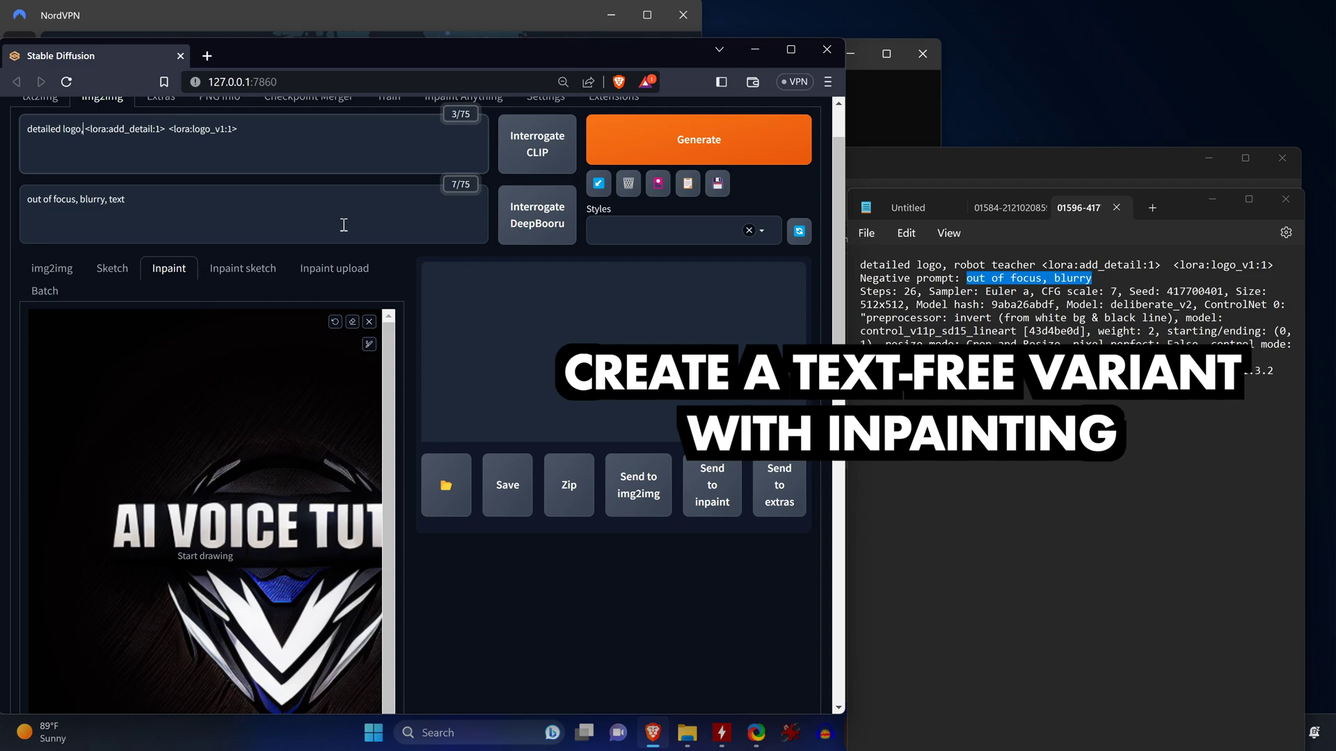
Maximize the browser window and mask over the AI VOICE TUTOR lettering
{"action": "scroll", "coordinate": [344, 224], "scroll_direction": "down", "scroll_amount": 2}
{"action": "scroll", "coordinate": [417, 278], "scroll_direction": "up", "scroll_amount": 3}
{"action": "left_click", "coordinate": [790, 49]}
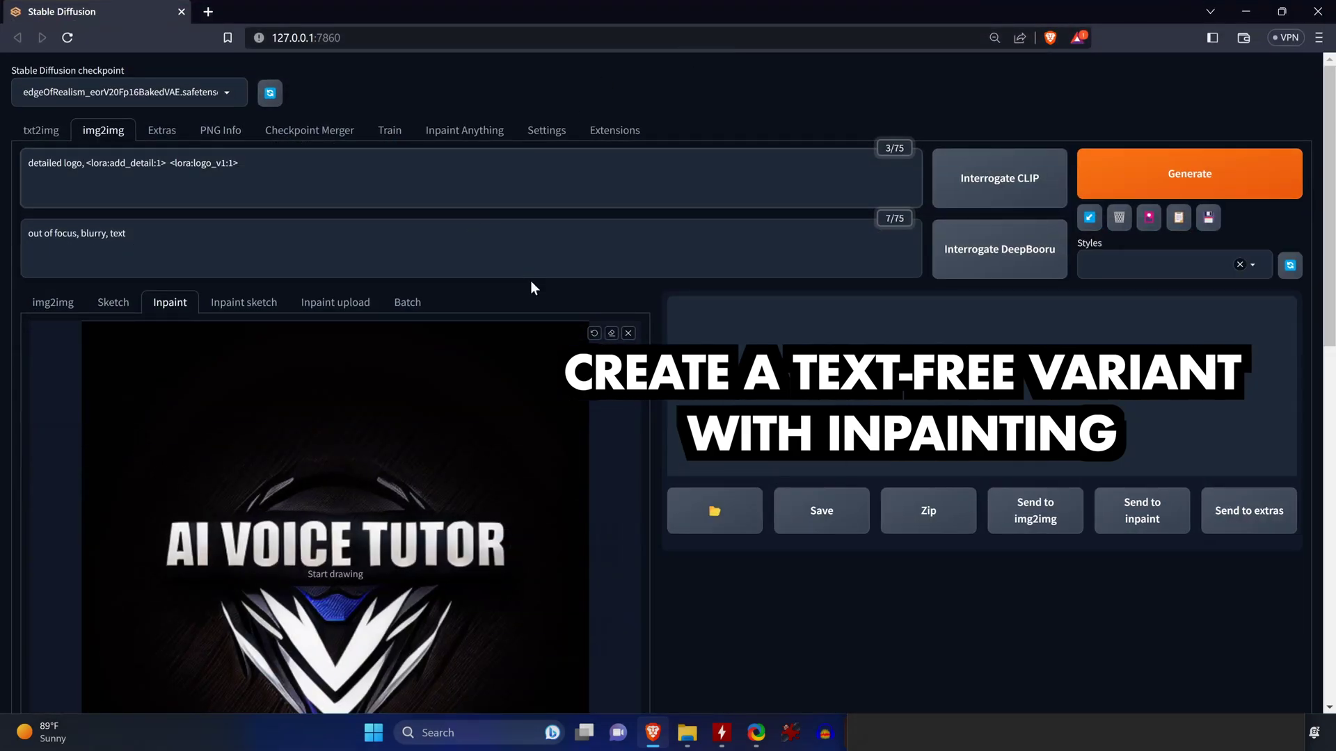
{"action": "scroll", "coordinate": [533, 288], "scroll_direction": "down", "scroll_amount": 3}
{"action": "scroll", "coordinate": [534, 288], "scroll_direction": "up", "scroll_amount": 3}
{"action": "mouse_move", "coordinate": [559, 374]}
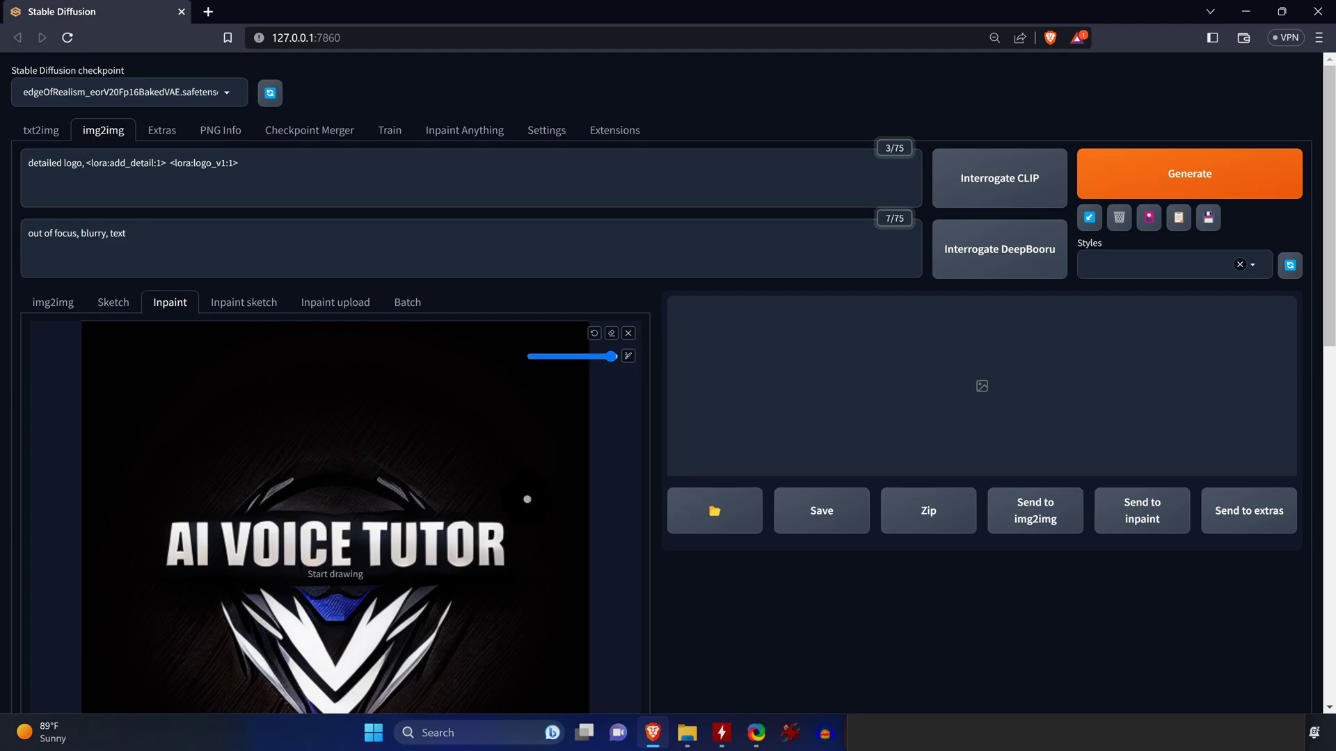
{"action": "left_click_drag", "start_coordinate": [503, 543], "coordinate": [290, 546]}
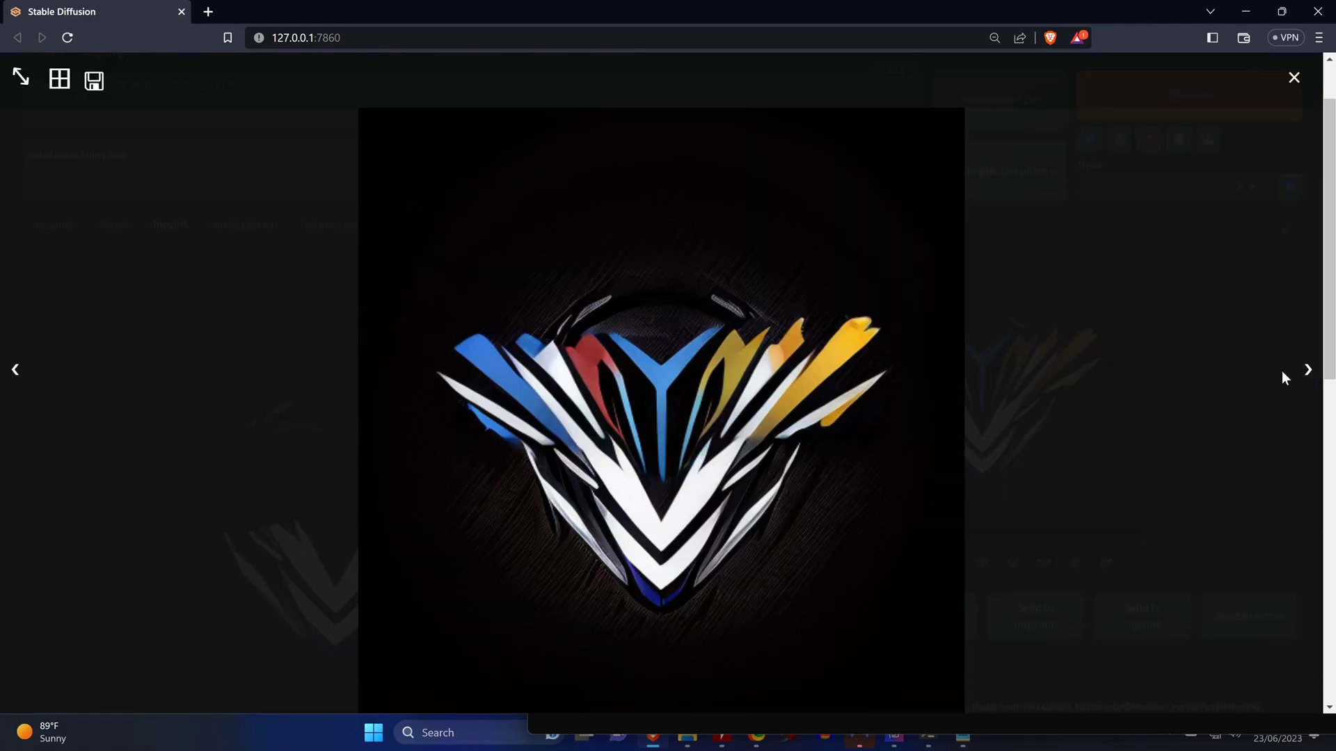
Step through the text-free logo variants full size, ending on the white spiky V-shaped emblem
{"action": "left_click", "coordinate": [1298, 380]}
{"action": "left_click", "coordinate": [1298, 379]}
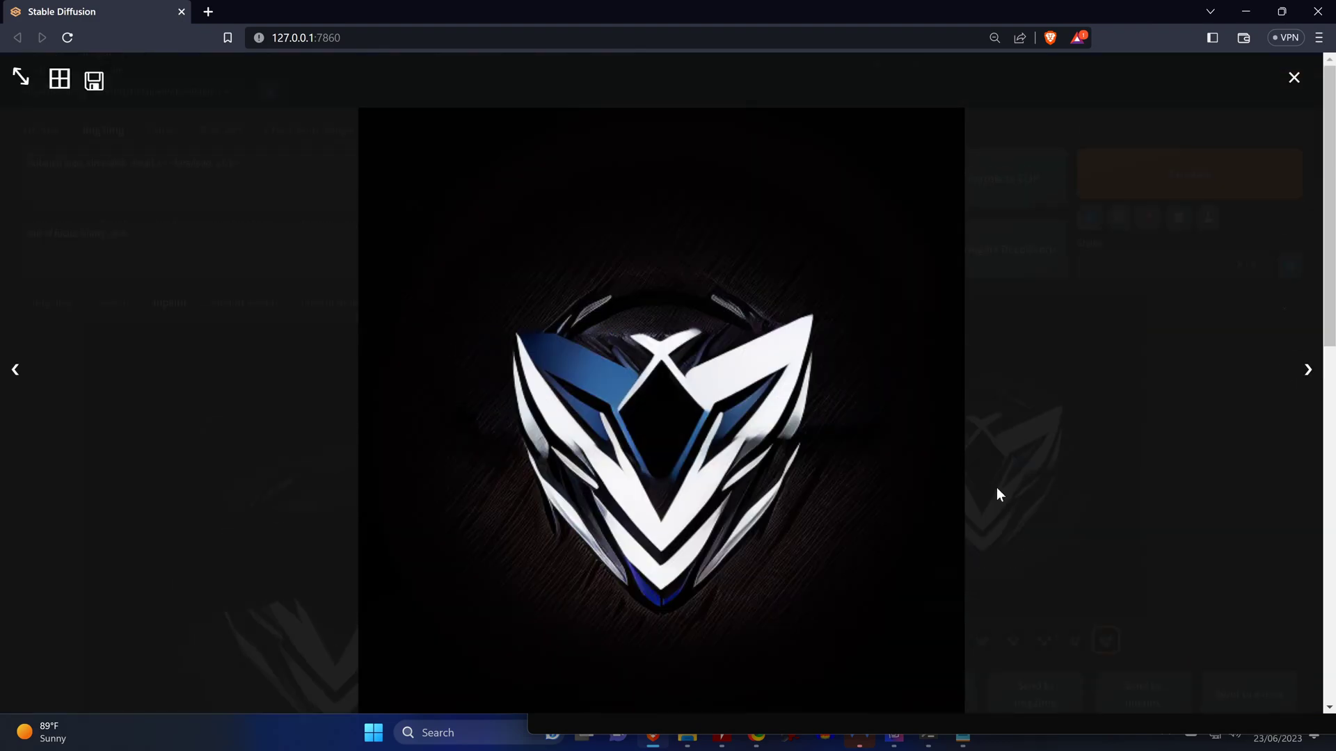
{"action": "left_click", "coordinate": [1310, 338]}
{"action": "left_click", "coordinate": [1309, 370]}
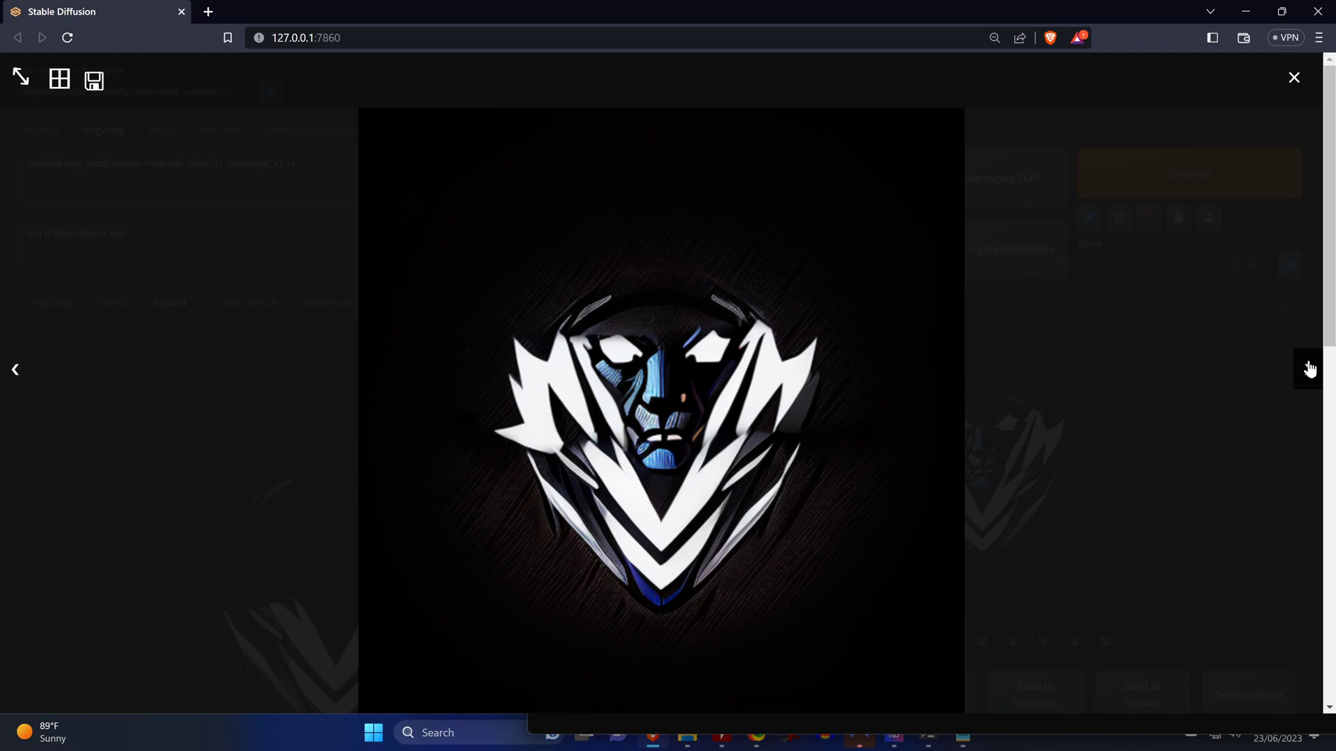
{"action": "left_click", "coordinate": [1309, 369]}
{"action": "left_click", "coordinate": [1309, 370]}
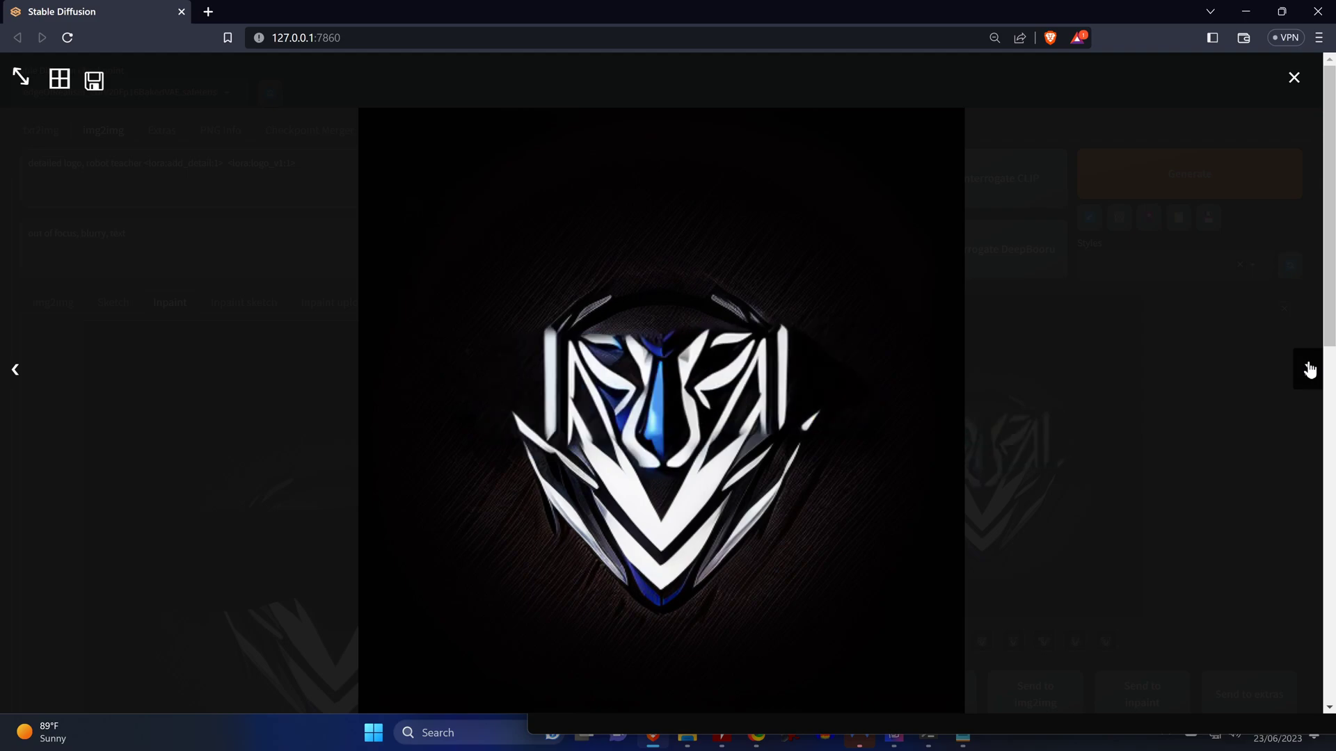
{"action": "left_click", "coordinate": [1309, 369]}
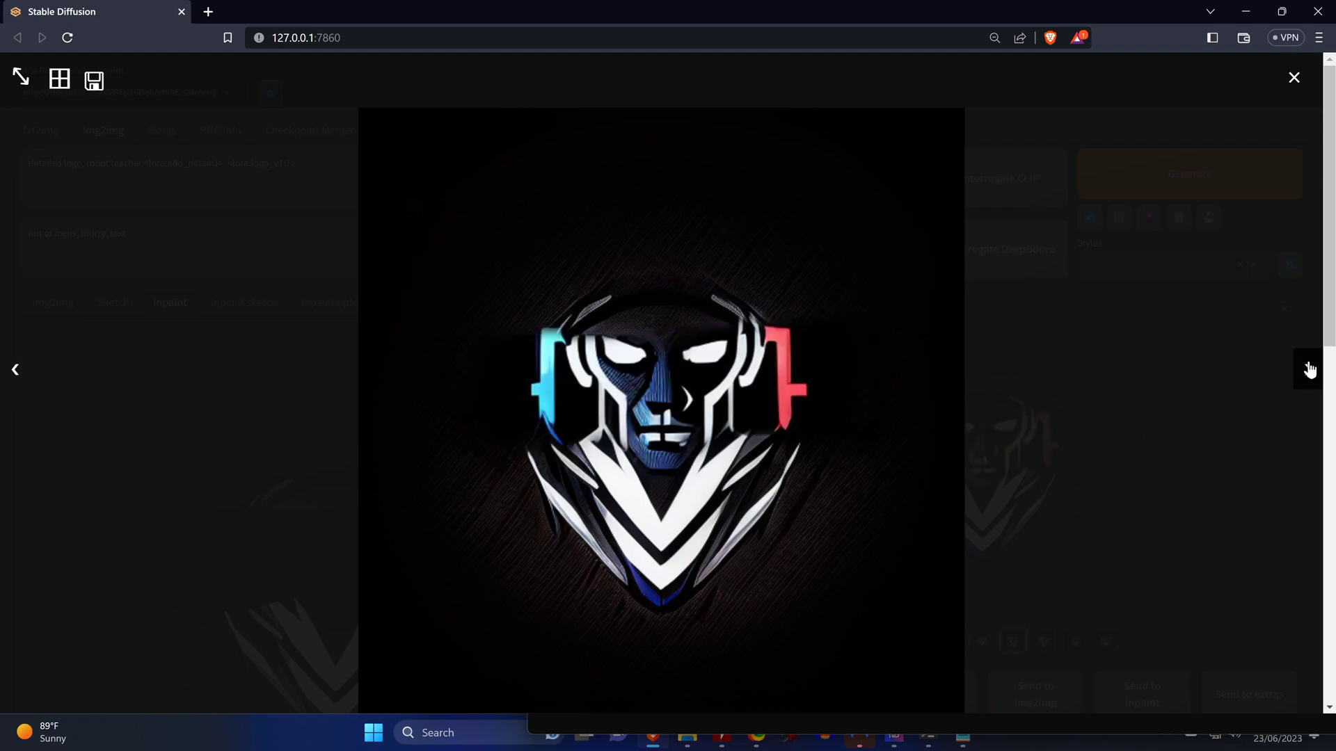
{"action": "left_click", "coordinate": [1309, 369]}
{"action": "left_click", "coordinate": [1309, 369]}
{"action": "left_click", "coordinate": [1309, 369]}
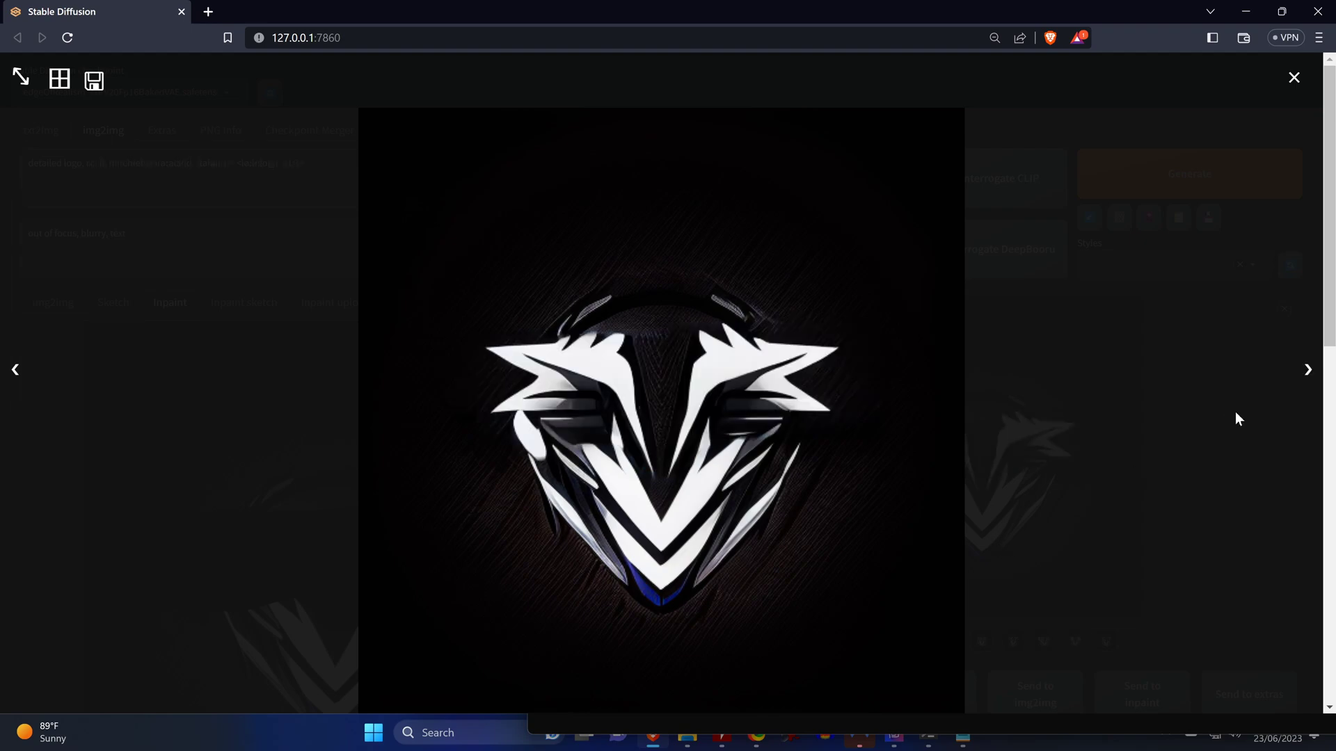